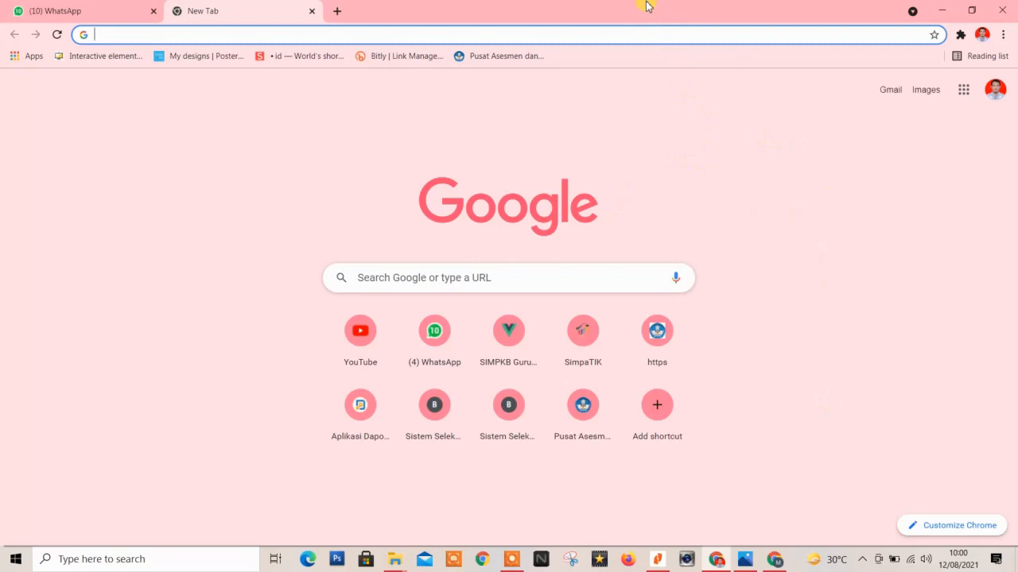
Glance at the account panel, then browse the Google apps launcher on the New Tab page.
click(996, 96)
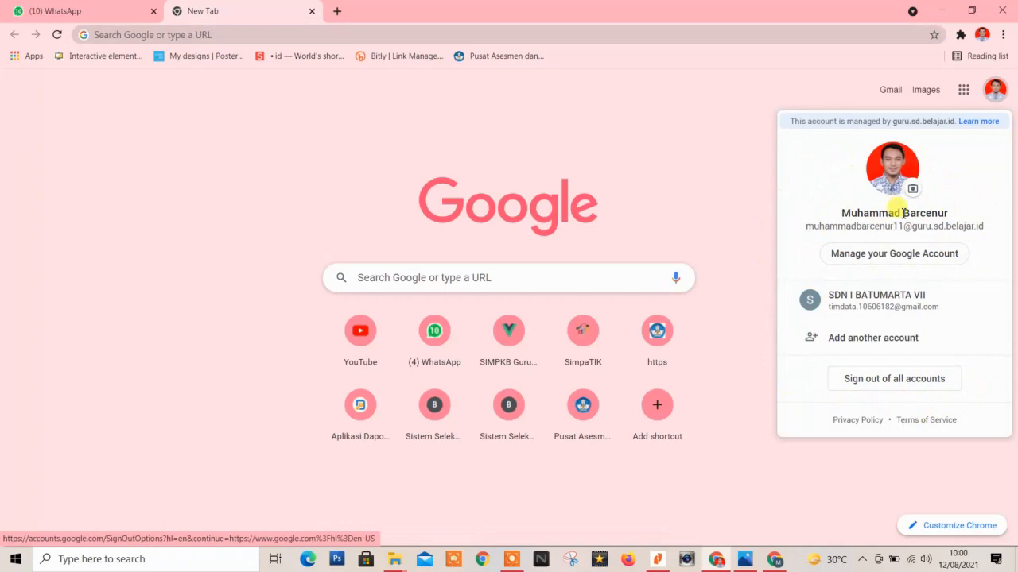
click(699, 143)
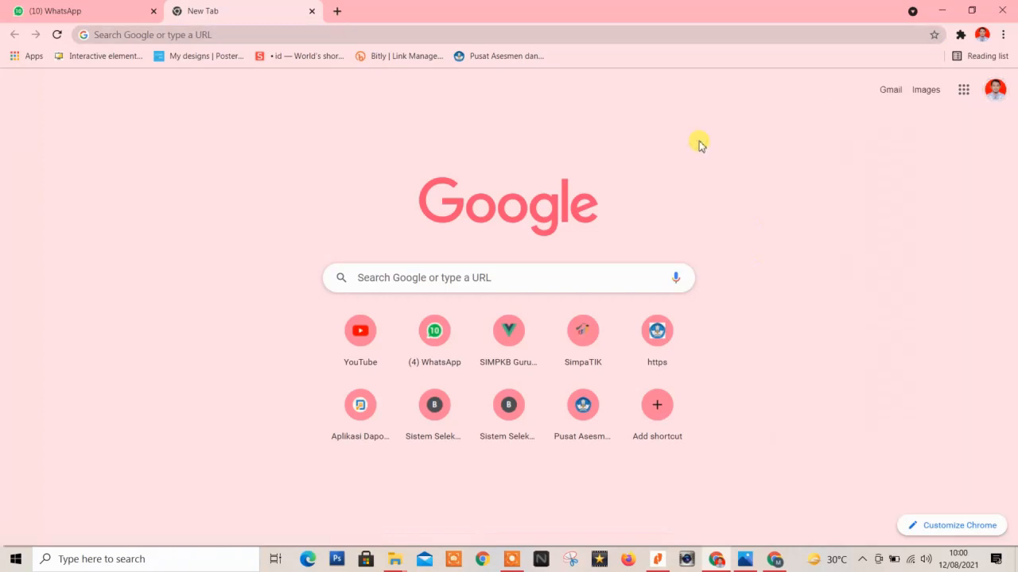
click(967, 96)
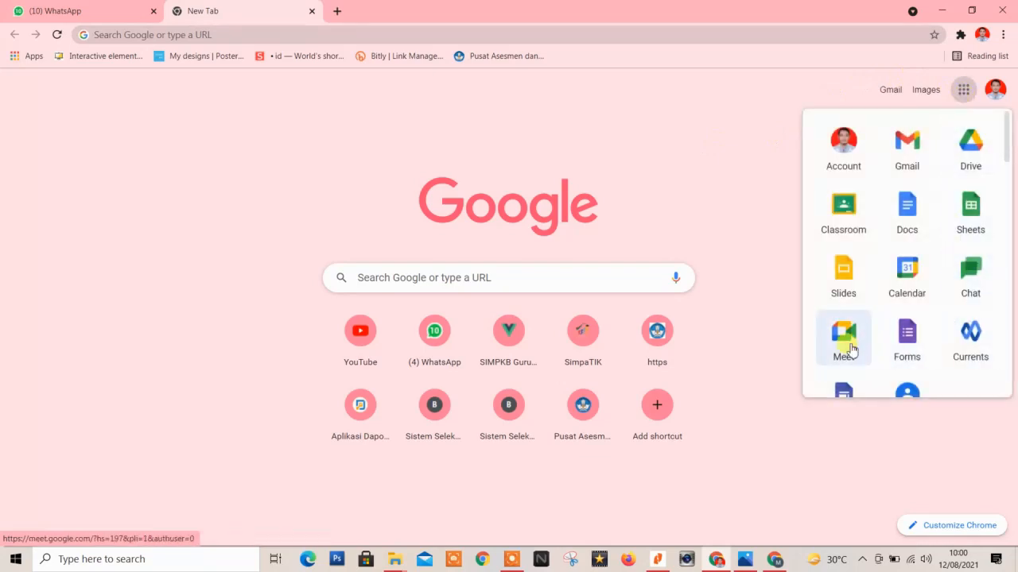
scroll(860, 242, down, 6)
scroll(860, 242, down, 12)
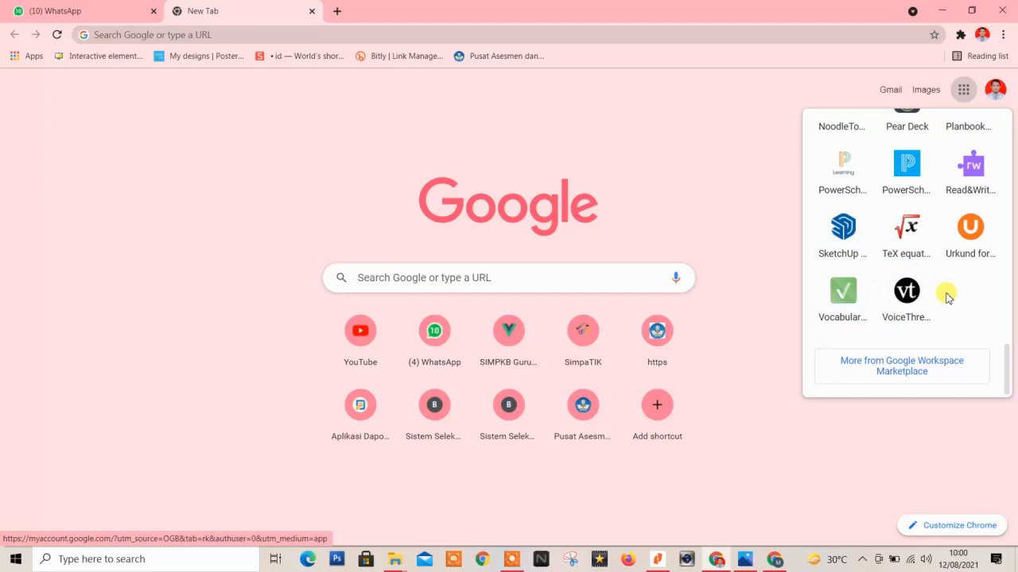
scroll(950, 300, up, 8)
scroll(960, 308, up, 10)
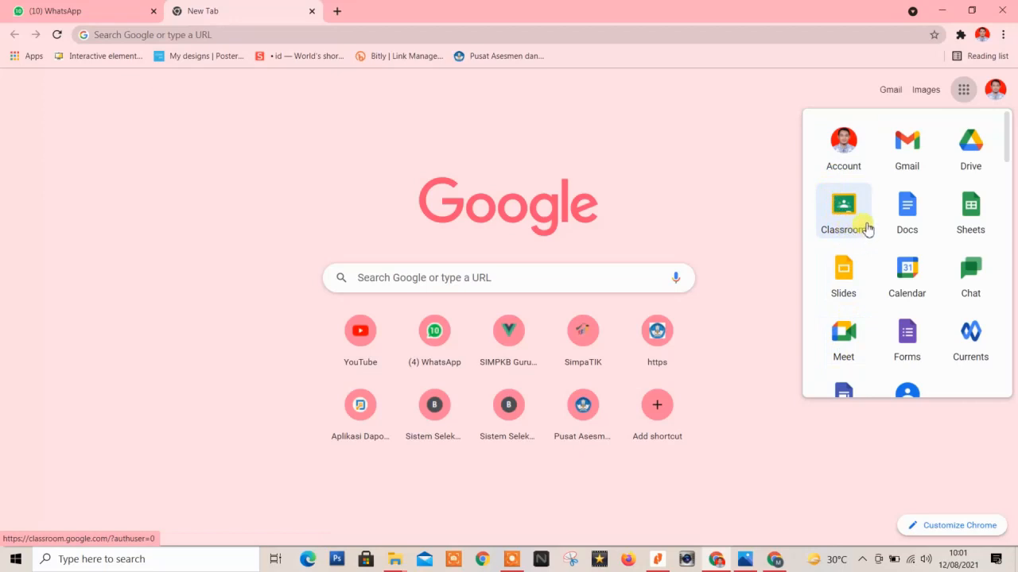
scroll(847, 243, down, 10)
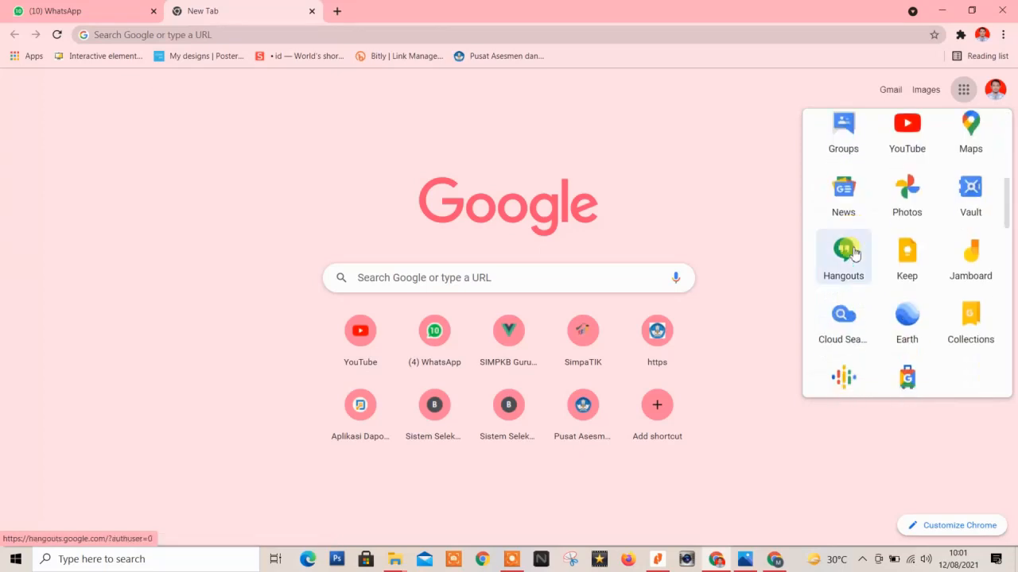
scroll(846, 266, down, 3)
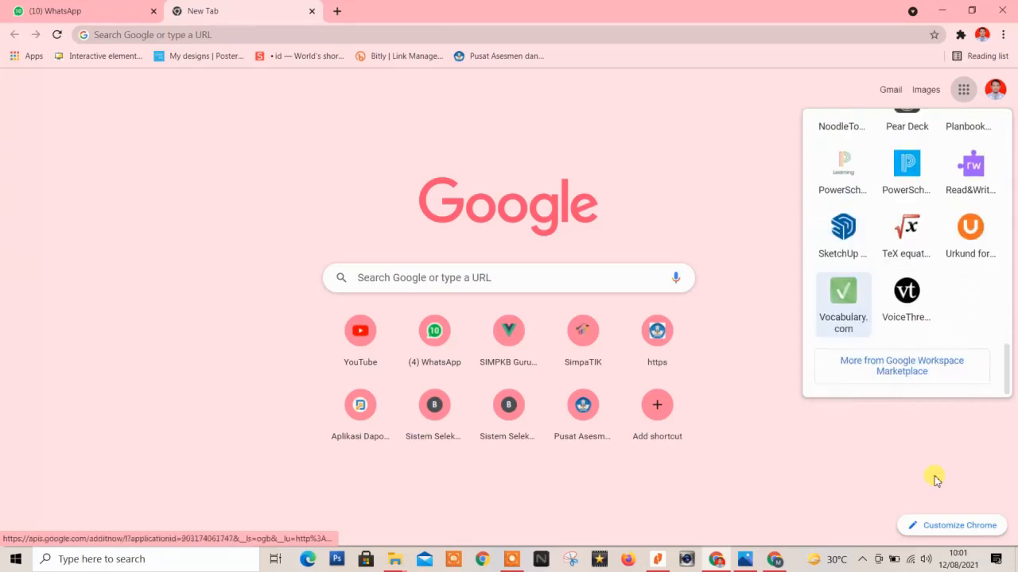
click(879, 363)
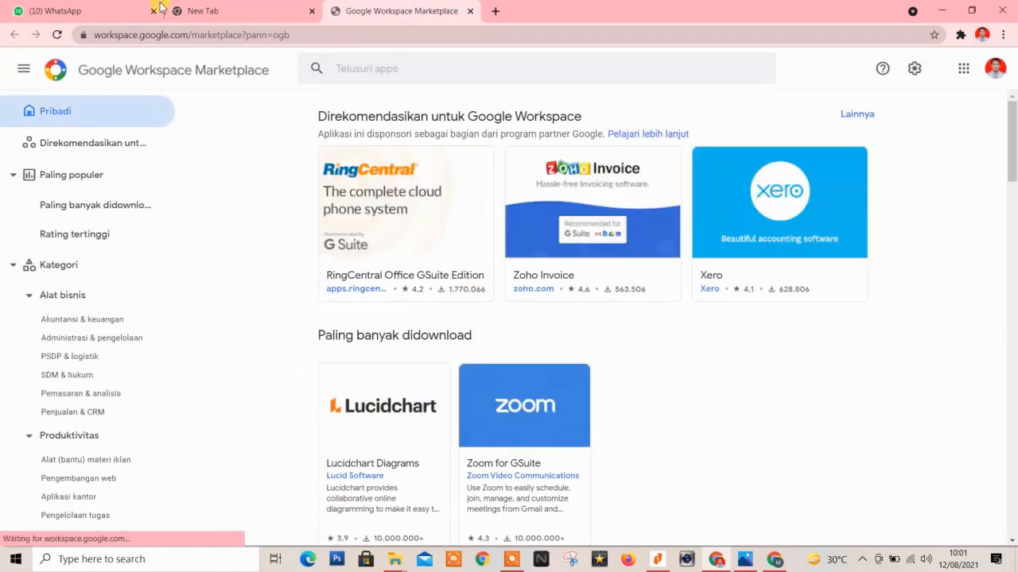
scroll(221, 195, down, 12)
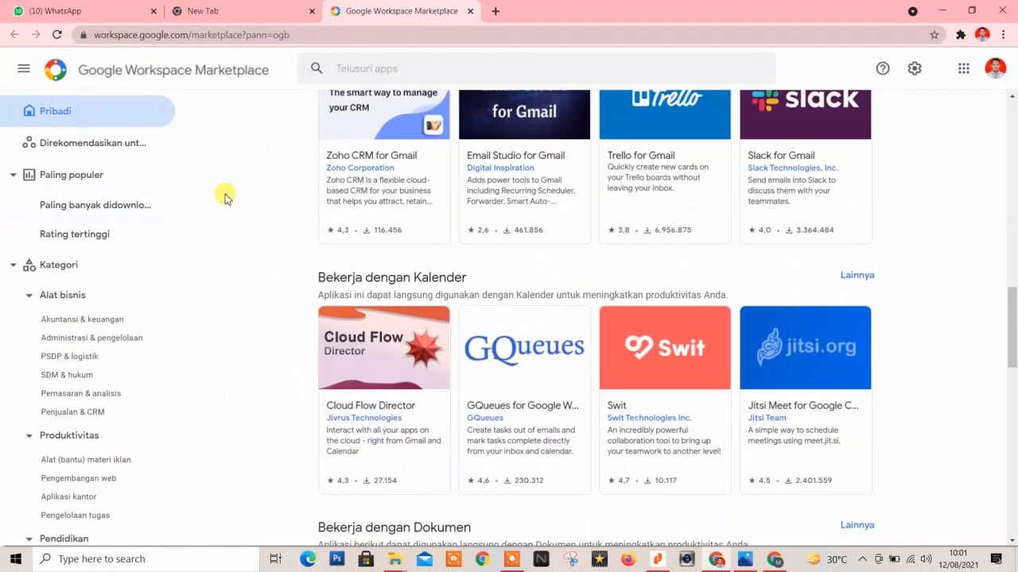
scroll(223, 200, down, 4)
scroll(222, 200, up, 5)
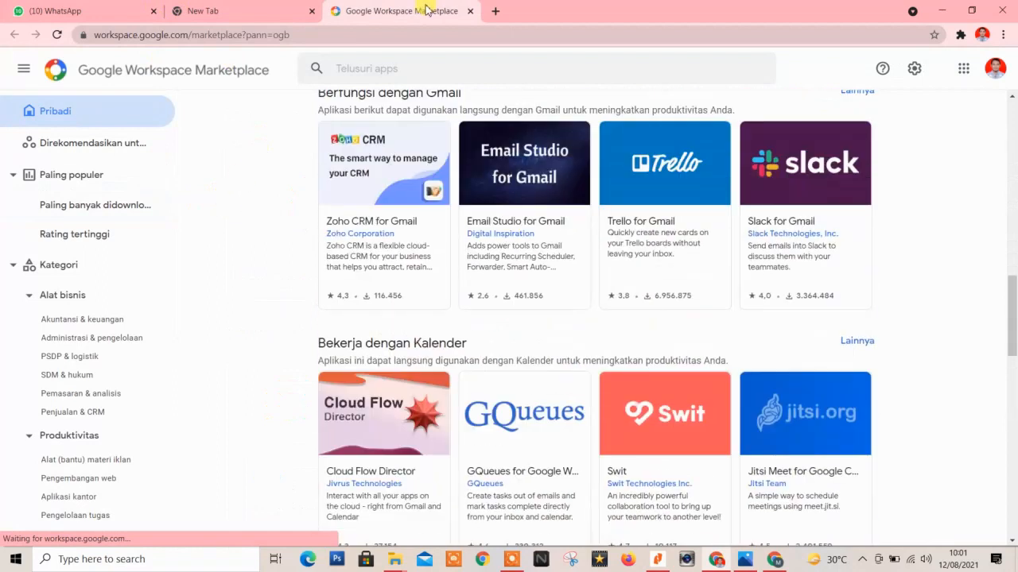
click(468, 11)
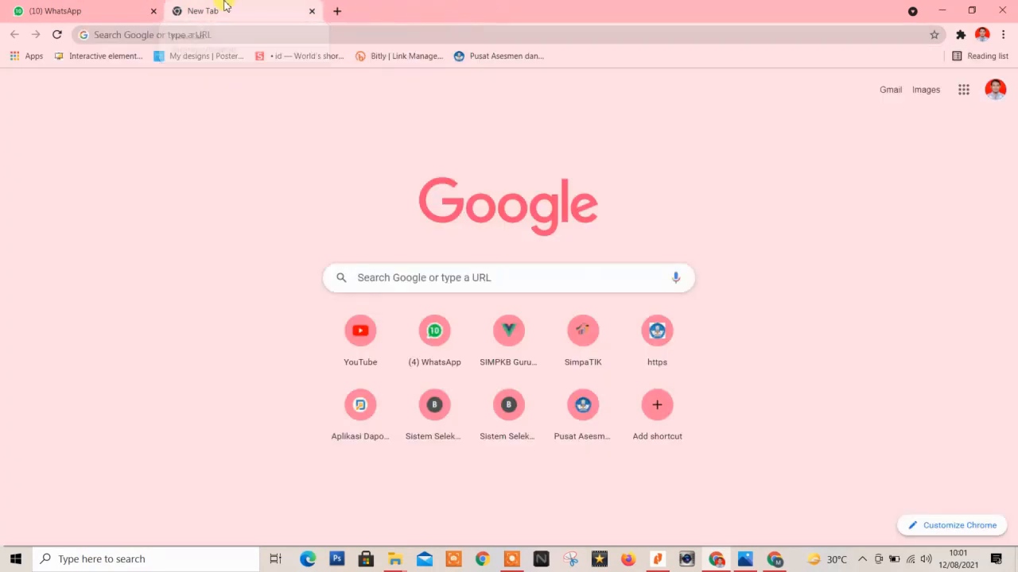
Launch Classroom from the Google apps launcher to see the class cards.
click(966, 96)
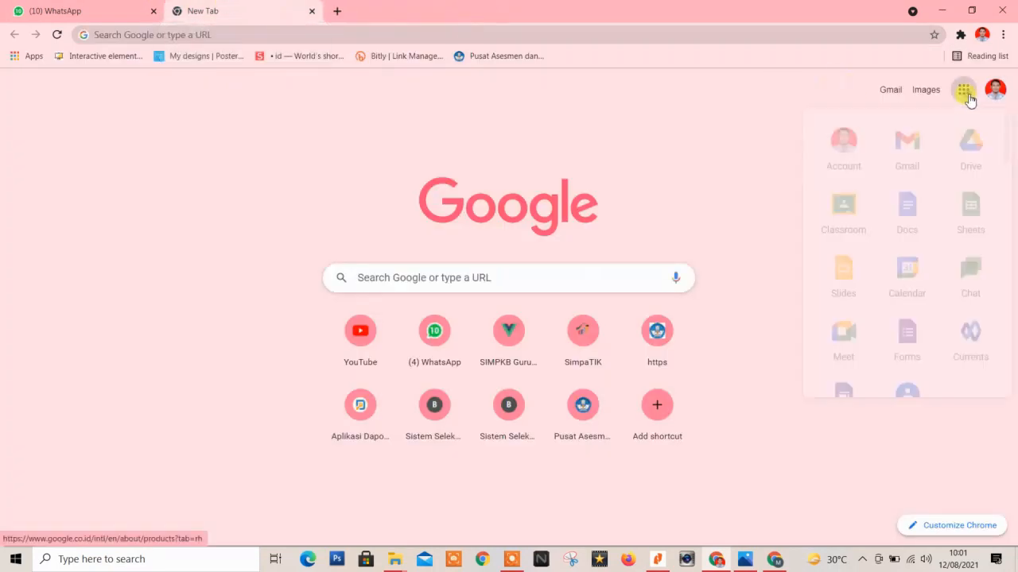
scroll(957, 334, down, 2)
scroll(957, 334, down, 20)
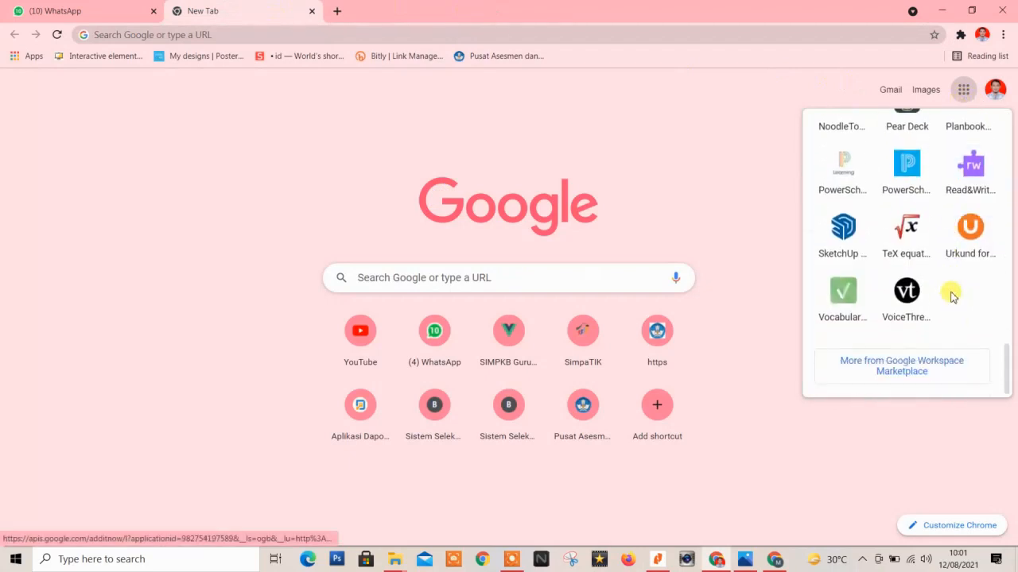
scroll(949, 288, up, 20)
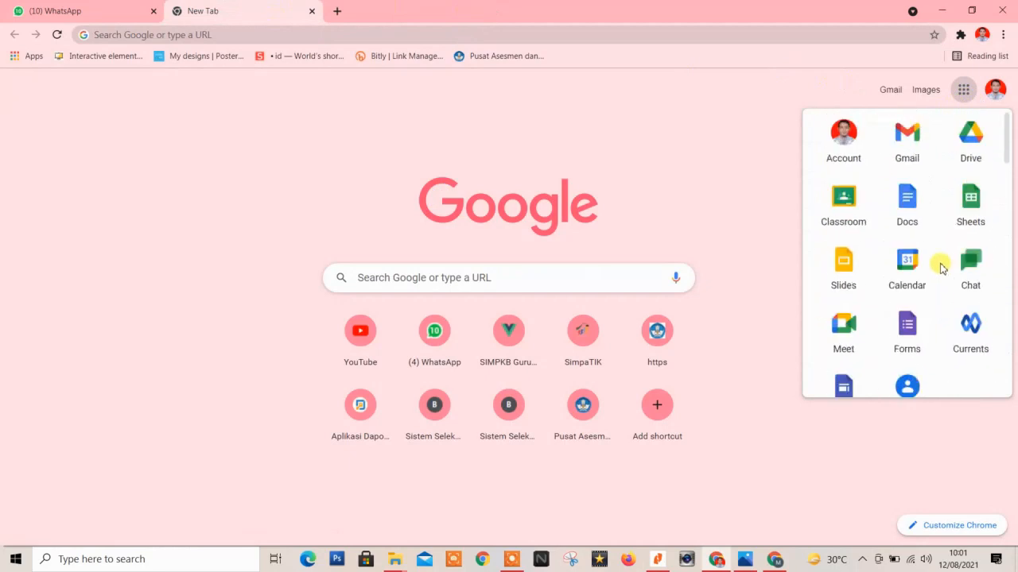
click(960, 99)
click(959, 99)
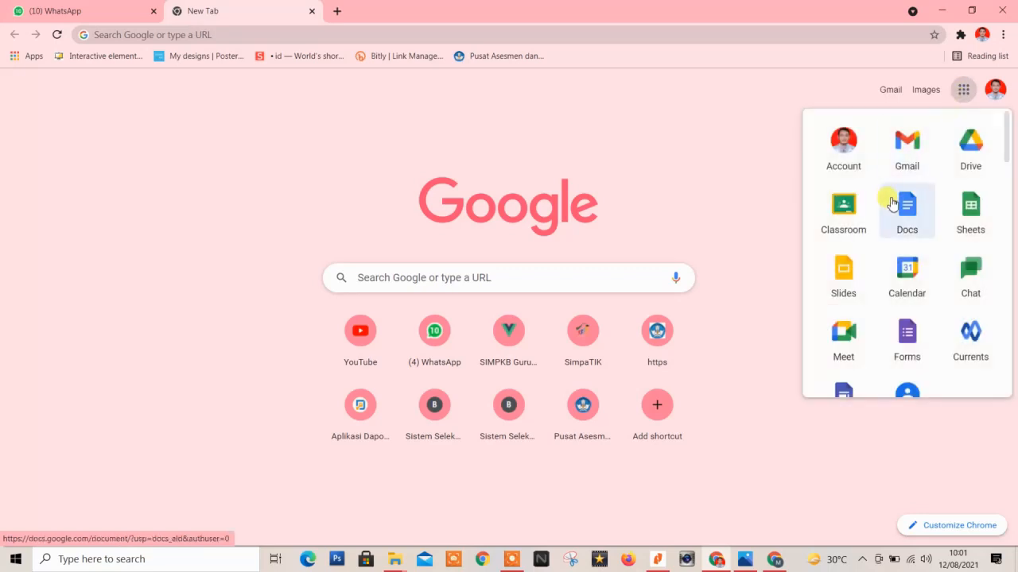
scroll(867, 205, down, 8)
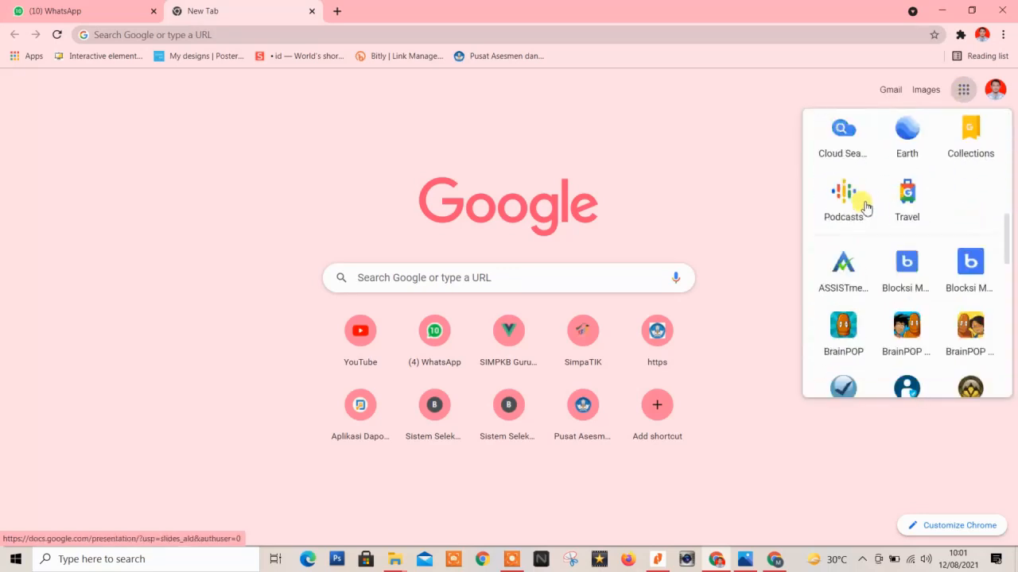
scroll(867, 207, down, 10)
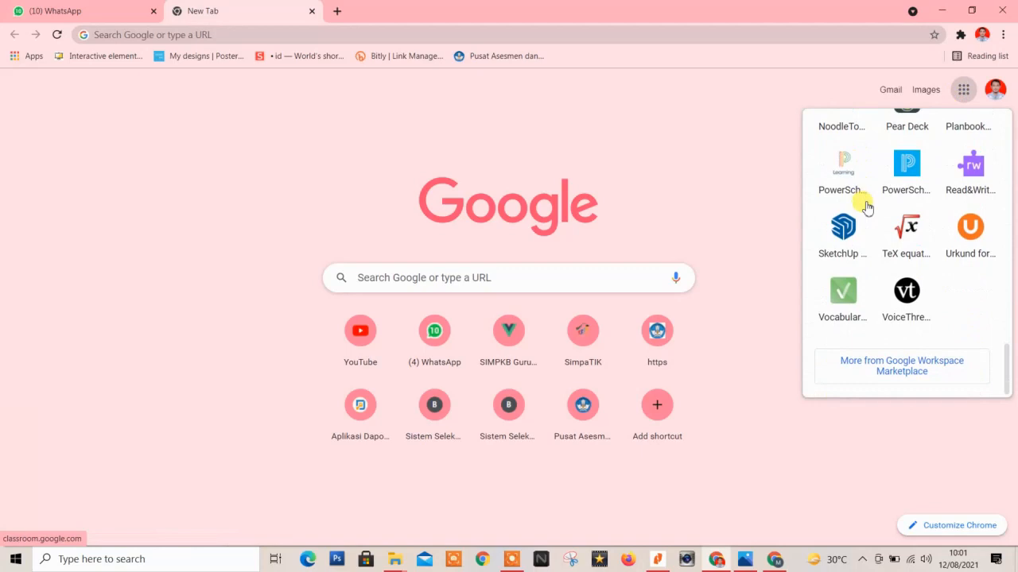
scroll(866, 207, up, 15)
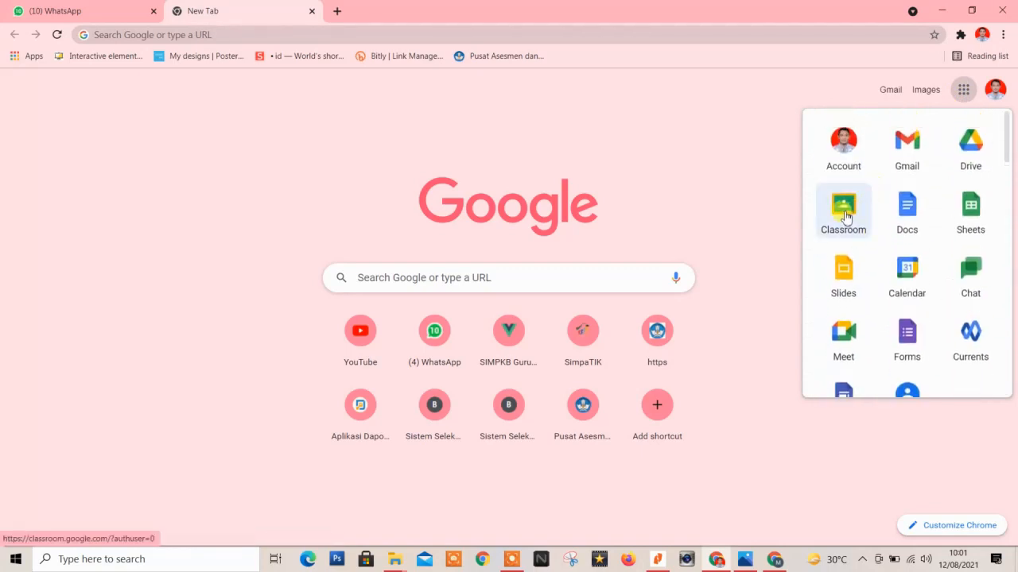
click(844, 215)
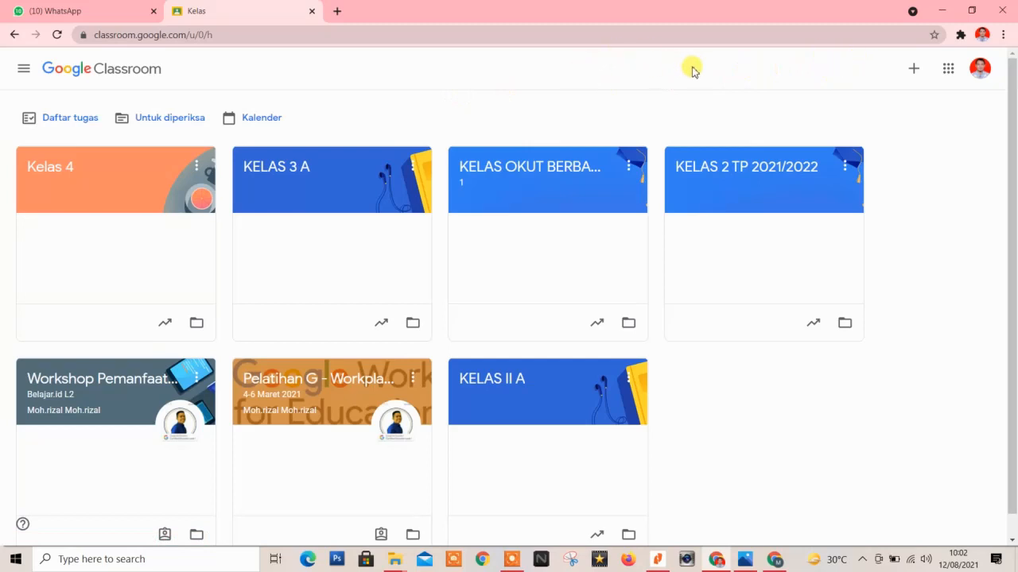
Show the 'Gabung ke kelas' and 'Buat kelas' options via the + button.
click(913, 71)
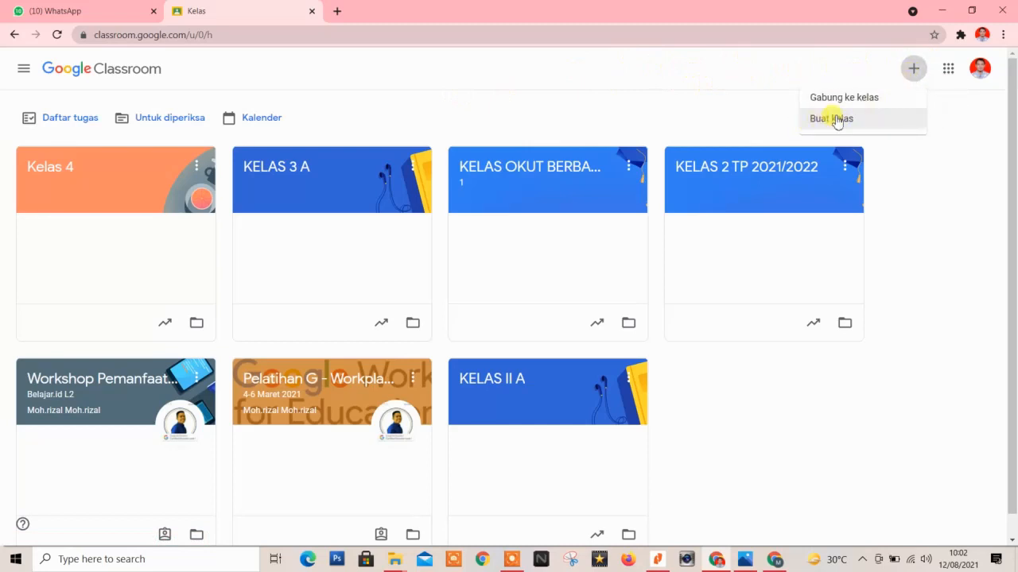
Create a class with Nama kelas 'KELAS 6' and Ruang 'RUANG VI/B'.
click(913, 70)
click(913, 70)
click(822, 119)
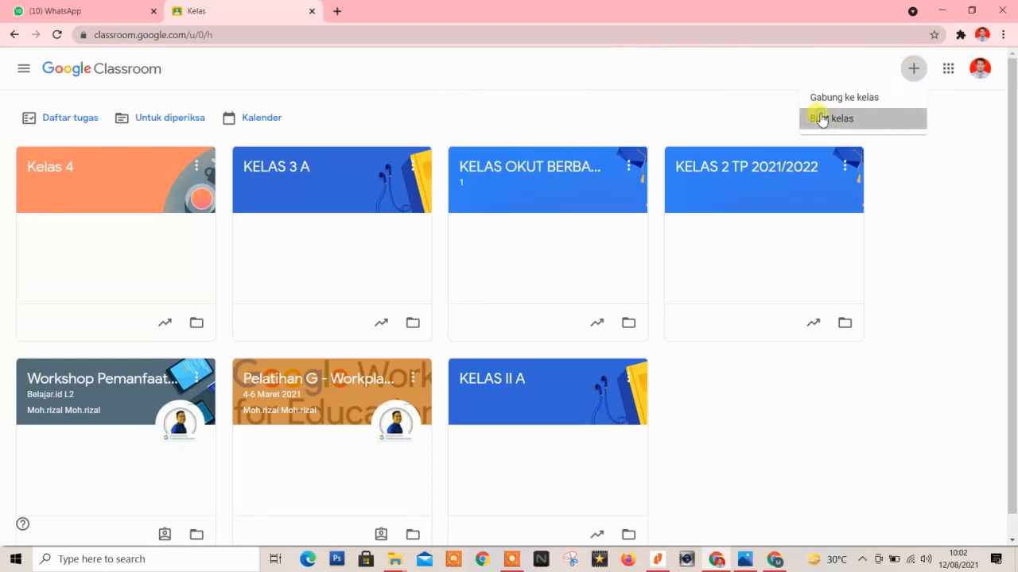
click(416, 207)
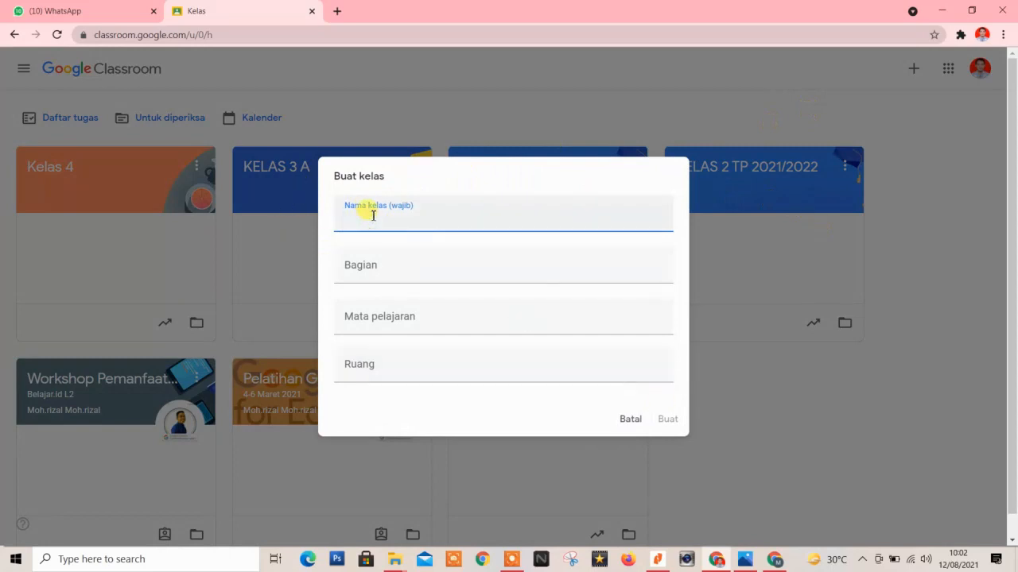
text(k)
key(BackSpace)
text(KELAS 6)
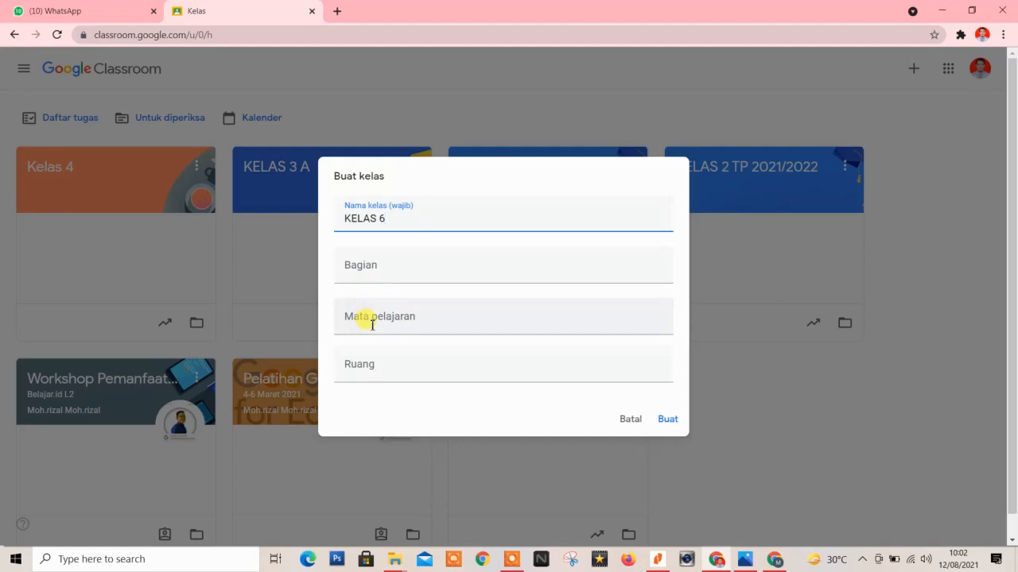
click(378, 380)
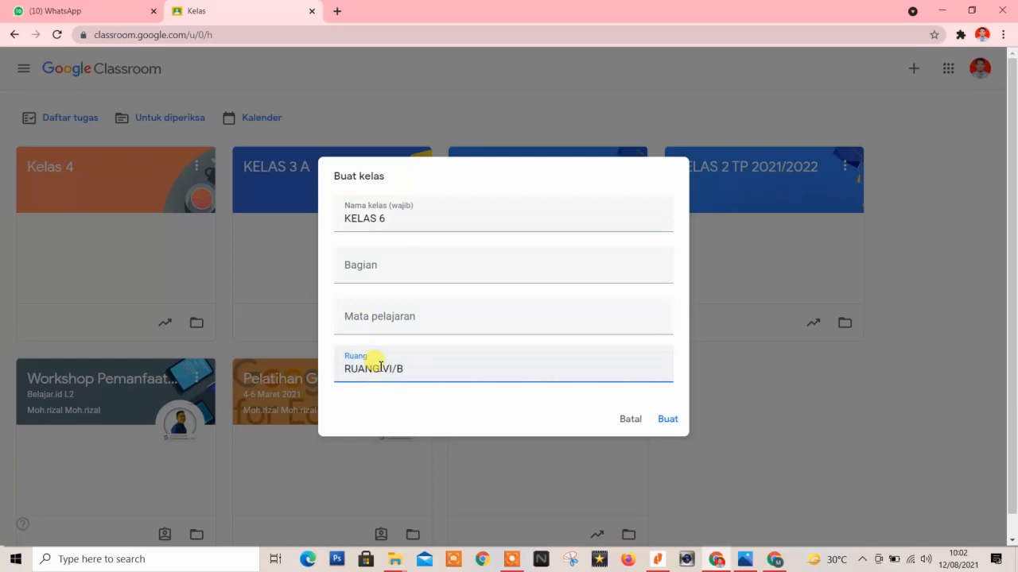
click(667, 422)
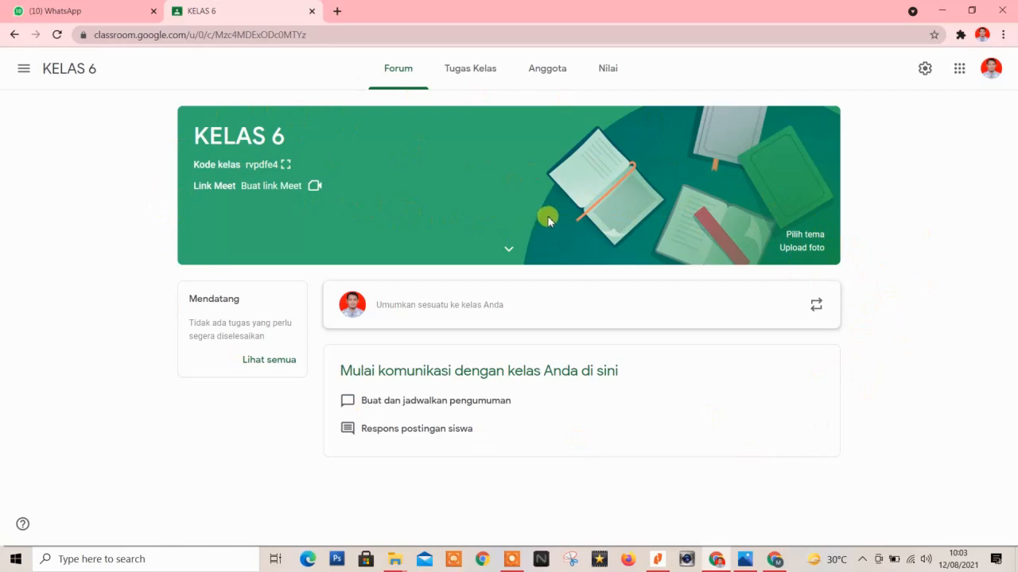
Open the Galeri of class themes from the KELAS 6 banner's 'Pilih tema'.
click(792, 235)
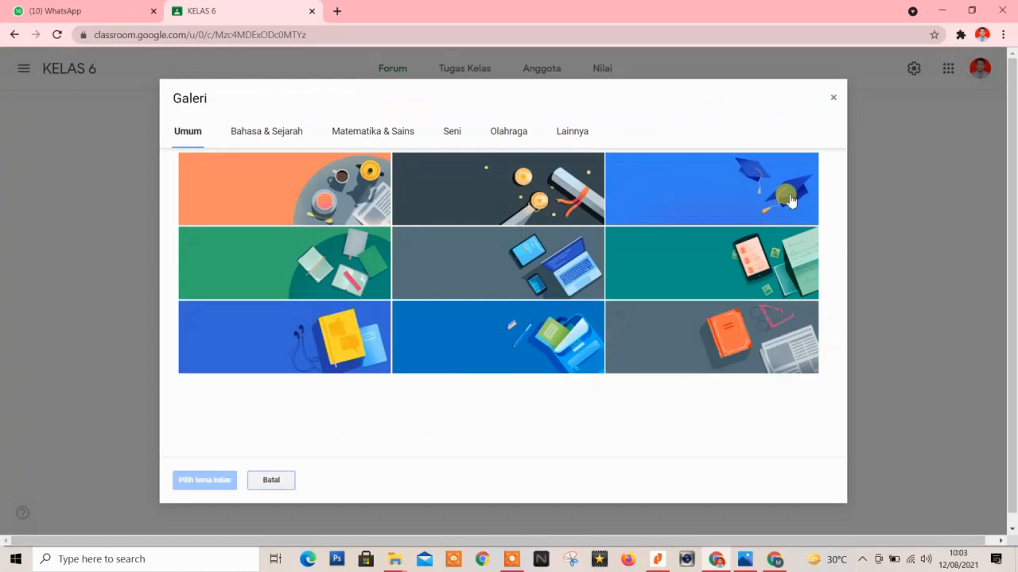
Browse the theme categories and apply the purple camera image from Lainnya as the banner.
click(276, 135)
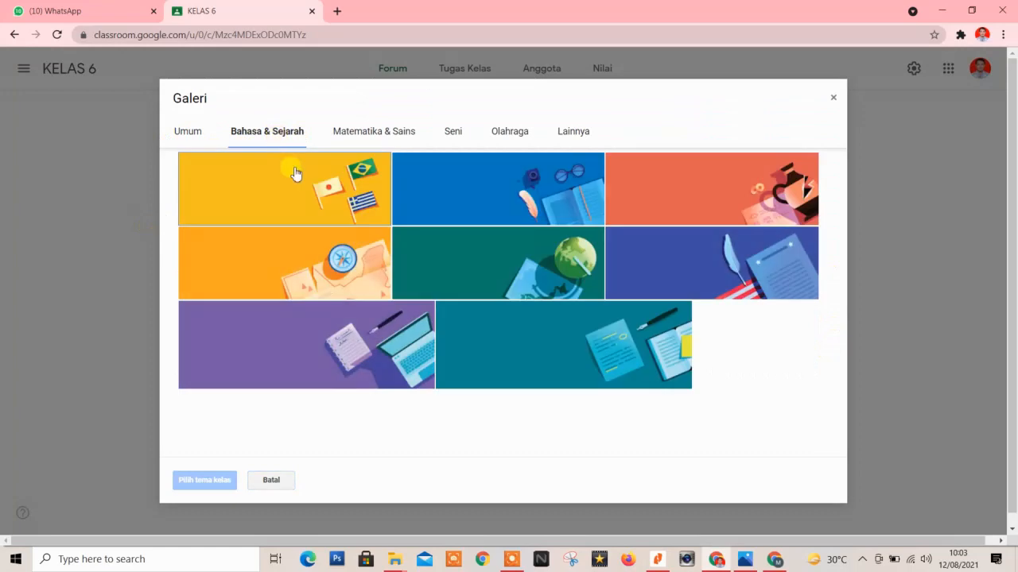
click(381, 132)
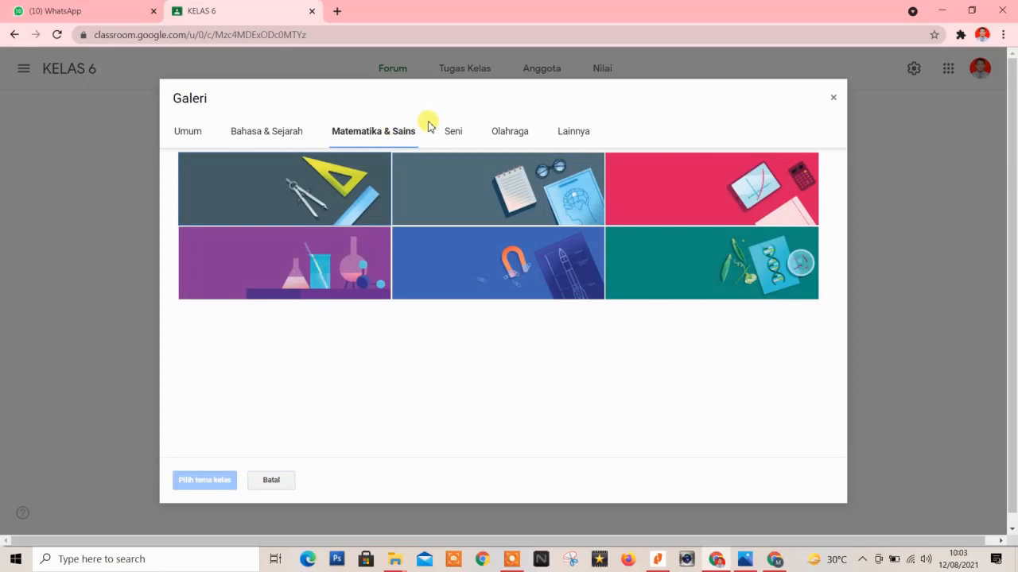
click(449, 137)
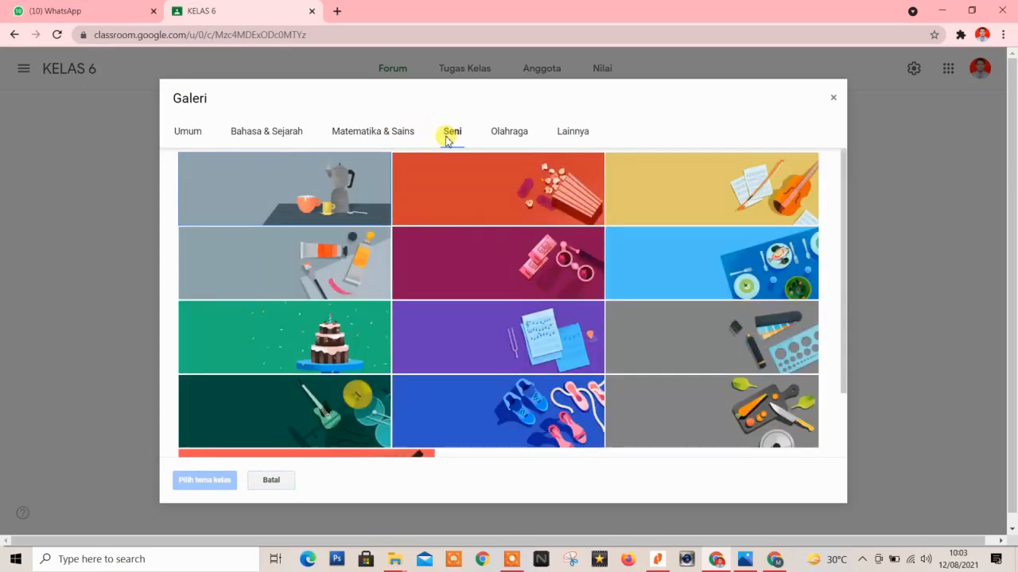
click(515, 133)
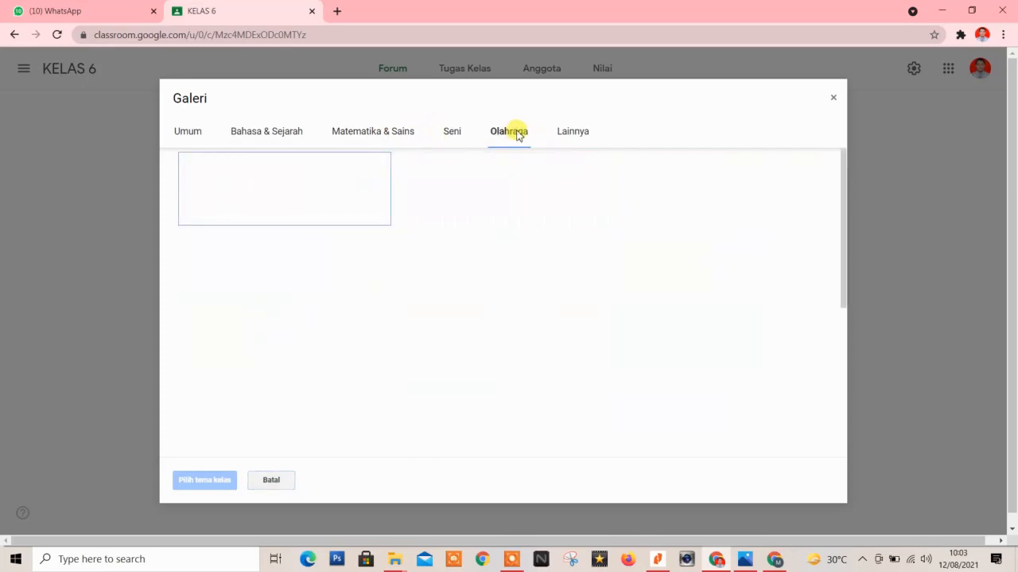
click(562, 141)
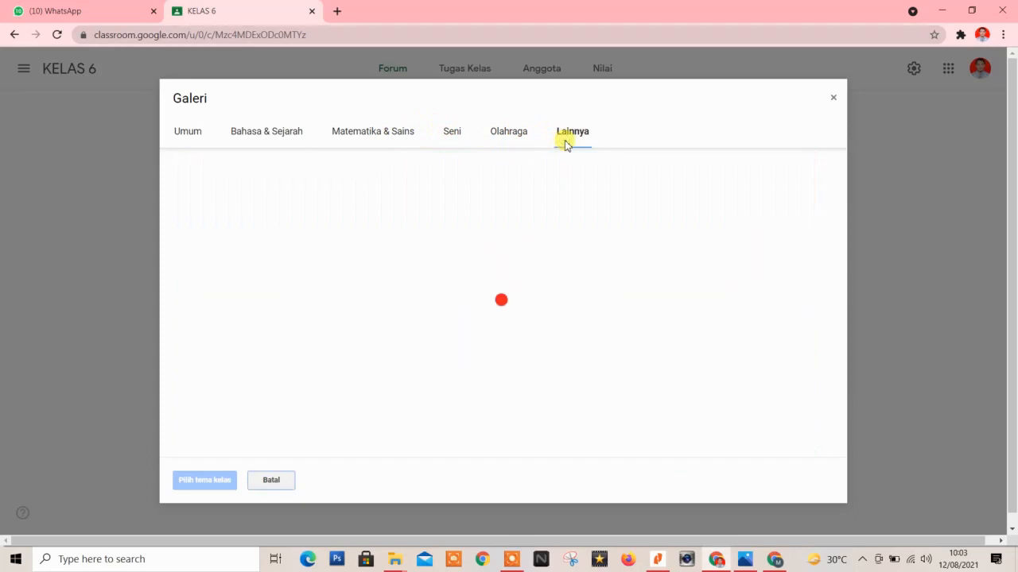
scroll(518, 295, down, 2)
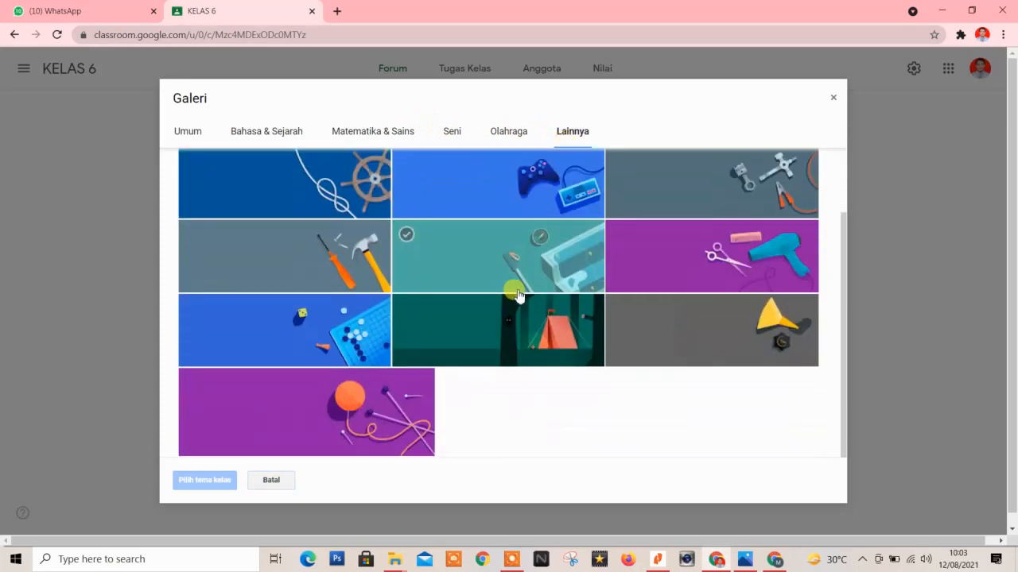
scroll(517, 295, up, 2)
click(515, 290)
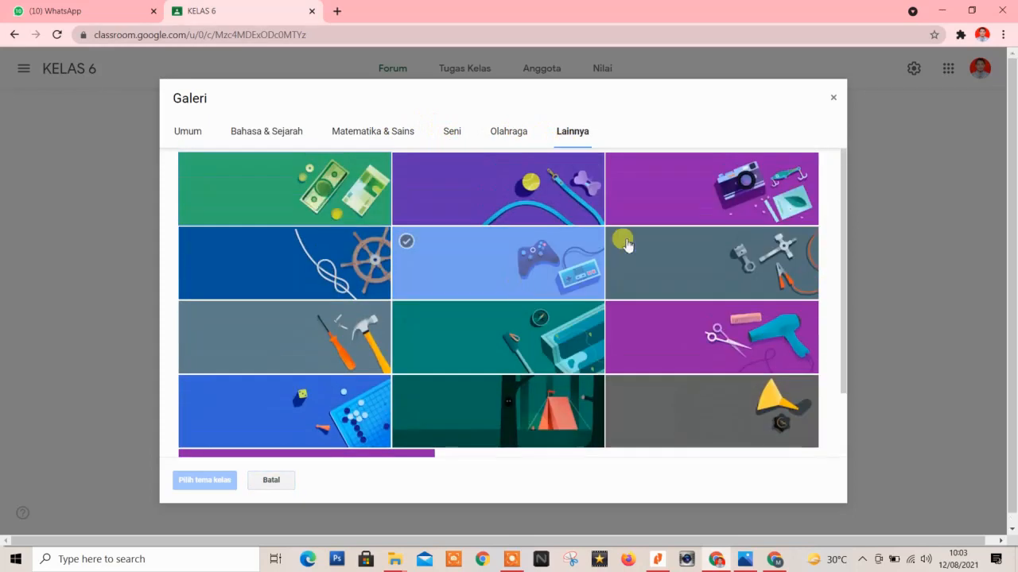
click(700, 193)
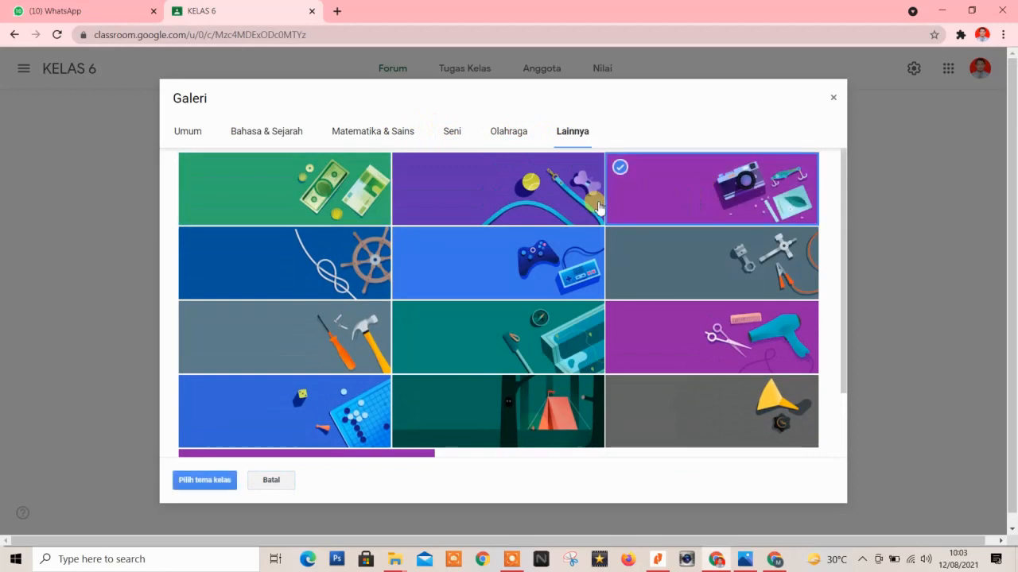
click(197, 482)
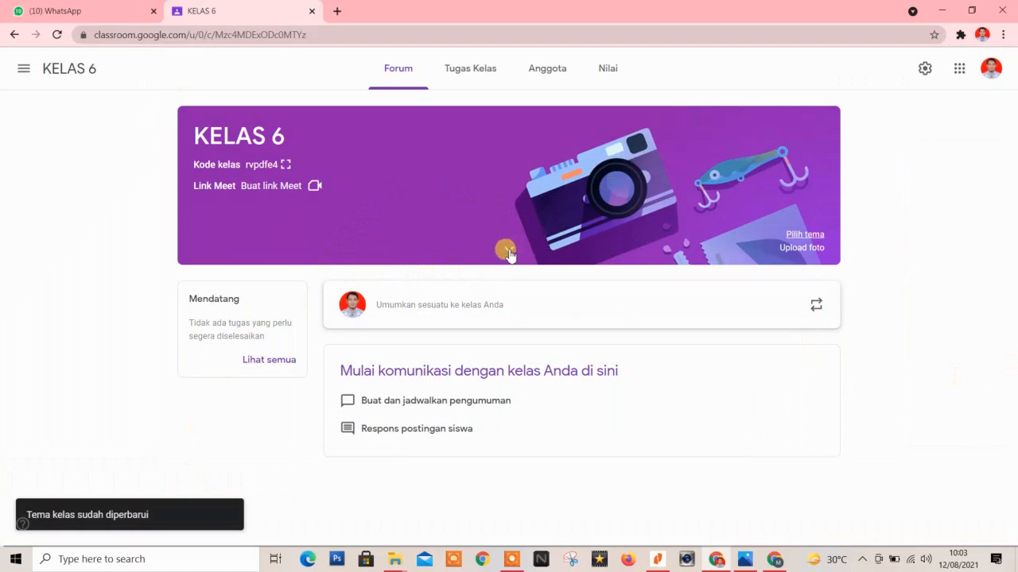
Upload SEK PSP.PNG from the computer as a custom banner photo.
click(791, 249)
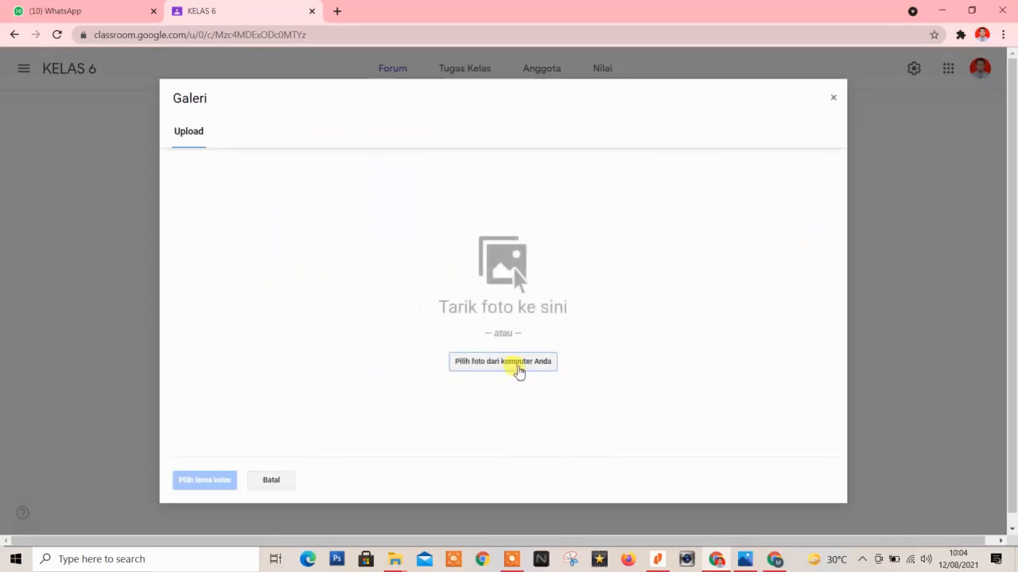
click(517, 362)
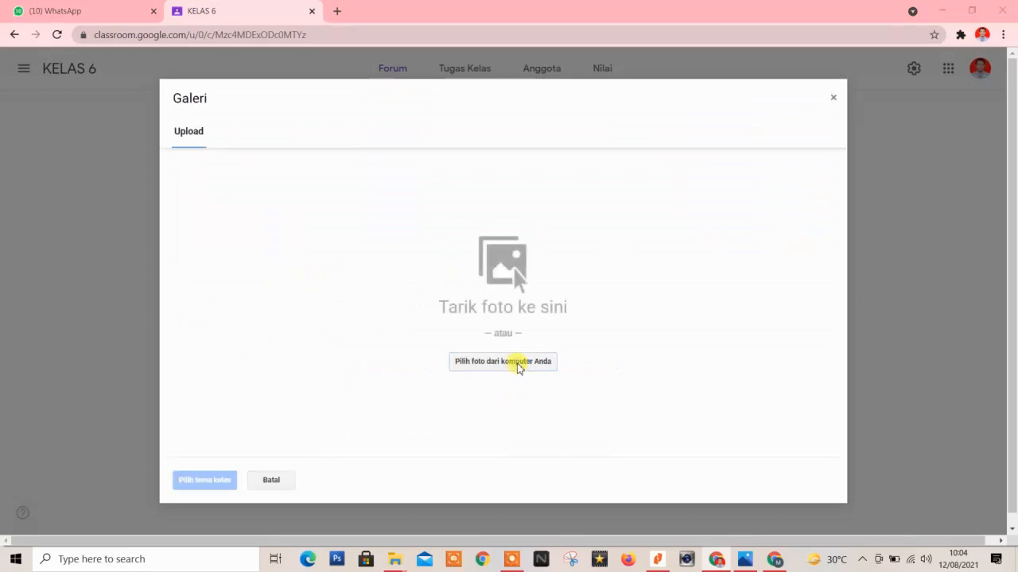
click(576, 366)
click(651, 433)
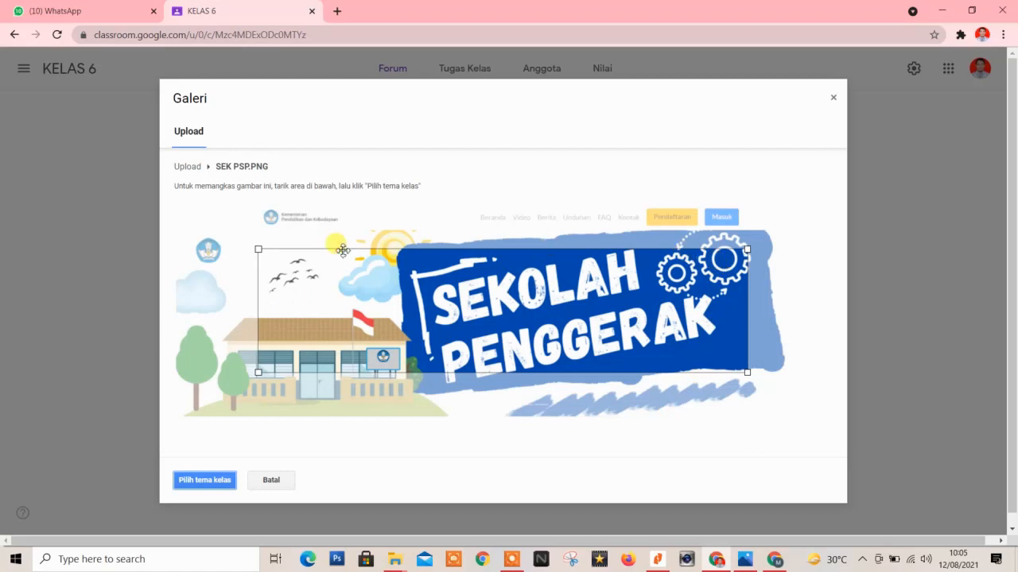
Crop the image to cover nearly the whole picture and apply it as the class banner.
drag(259, 249, 775, 414)
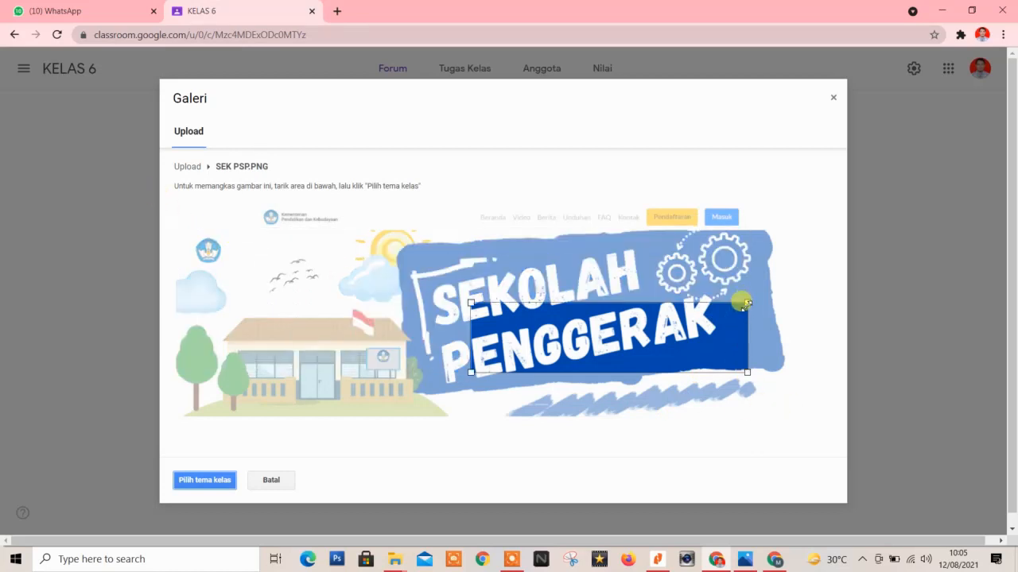
drag(747, 303, 771, 199)
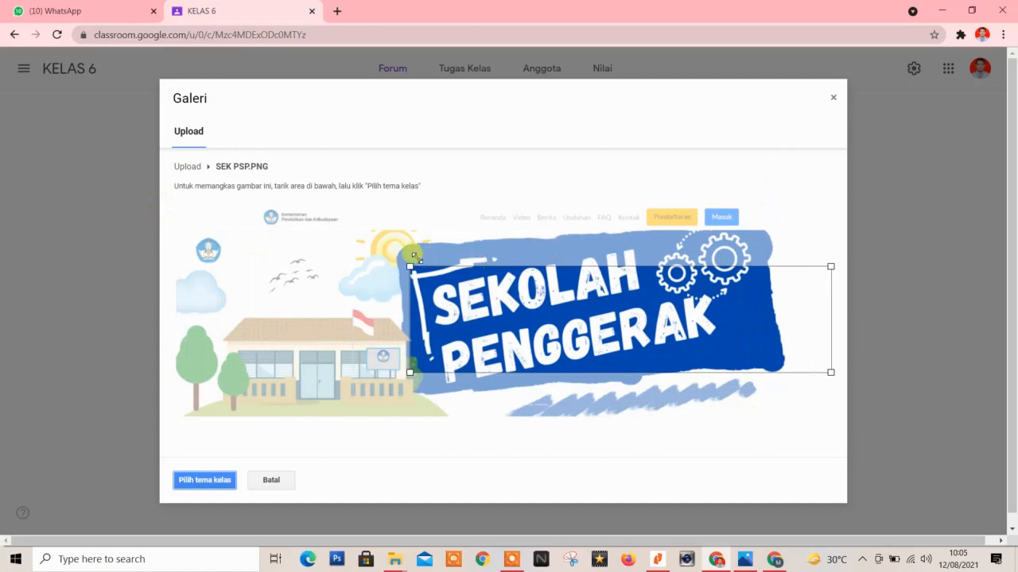
drag(413, 256, 166, 194)
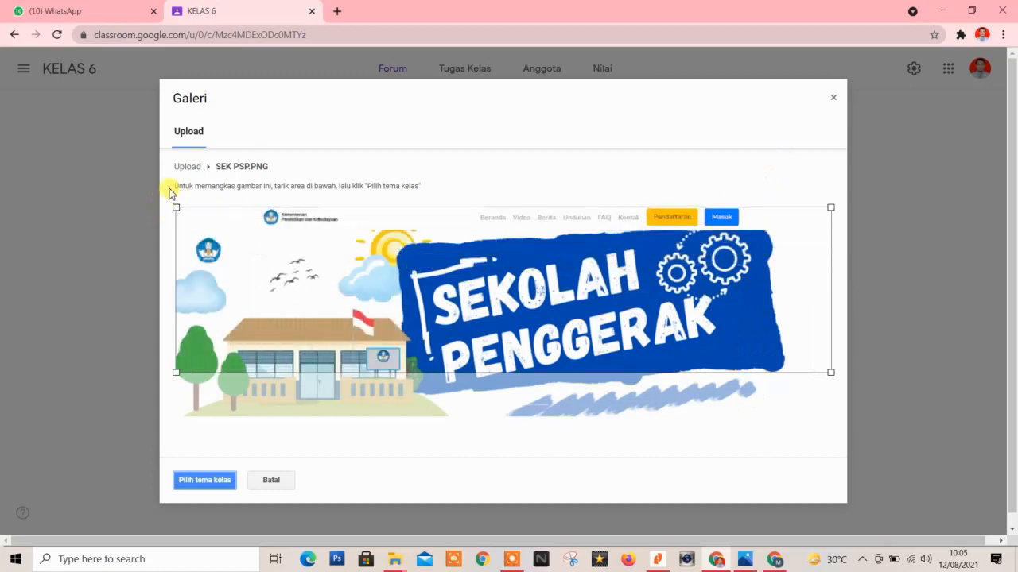
drag(566, 334, 506, 351)
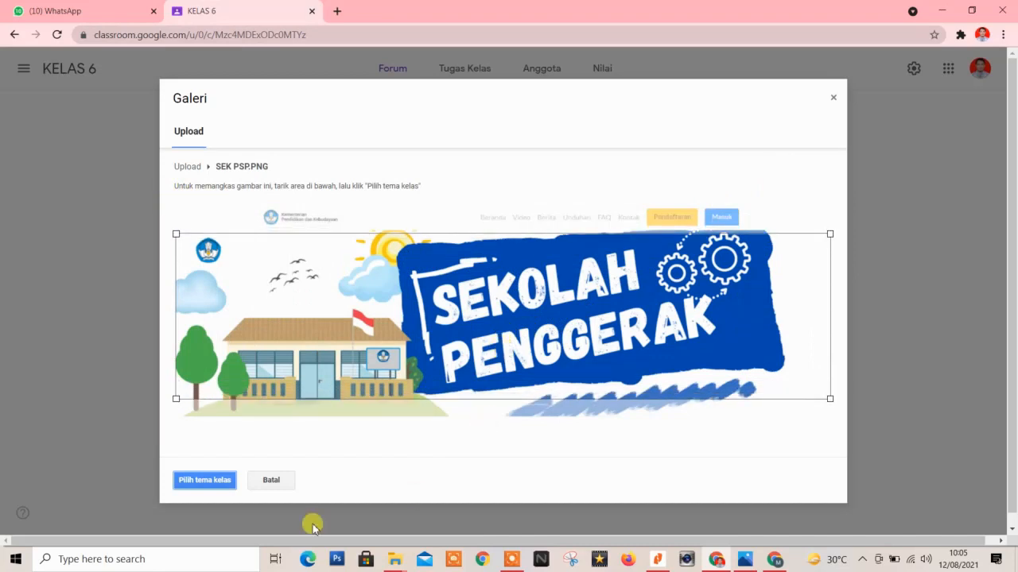
click(204, 480)
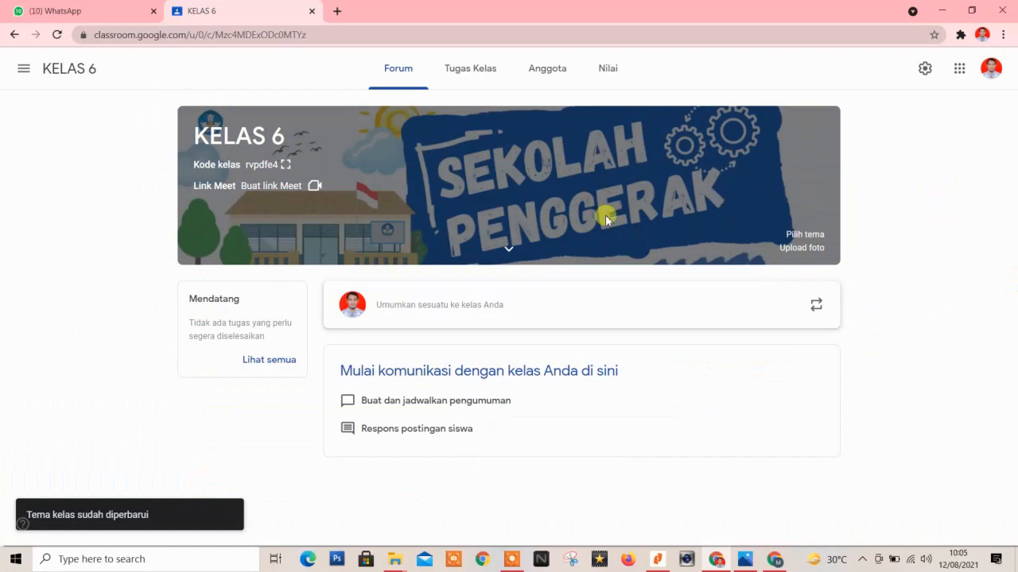
click(507, 250)
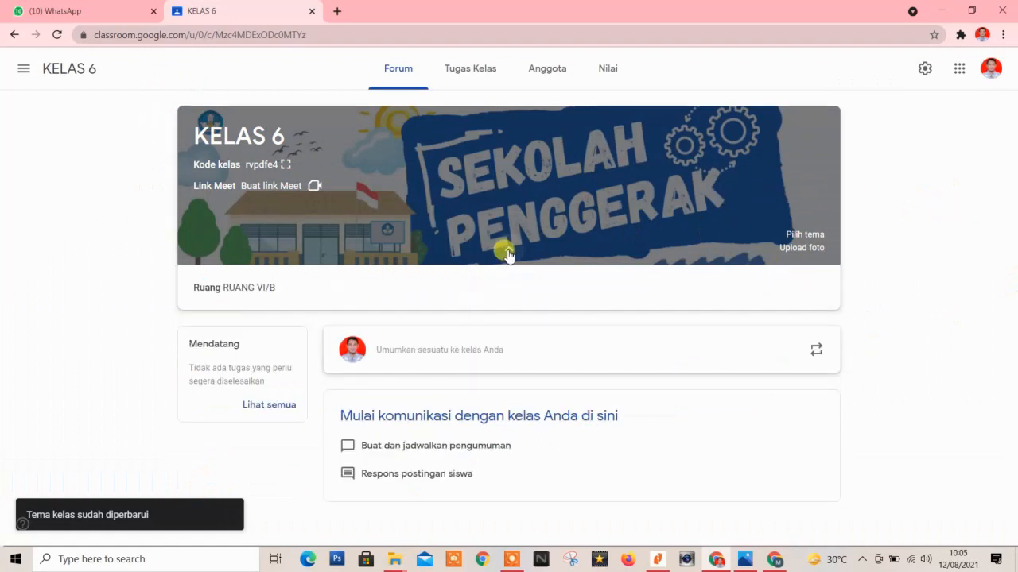
click(508, 253)
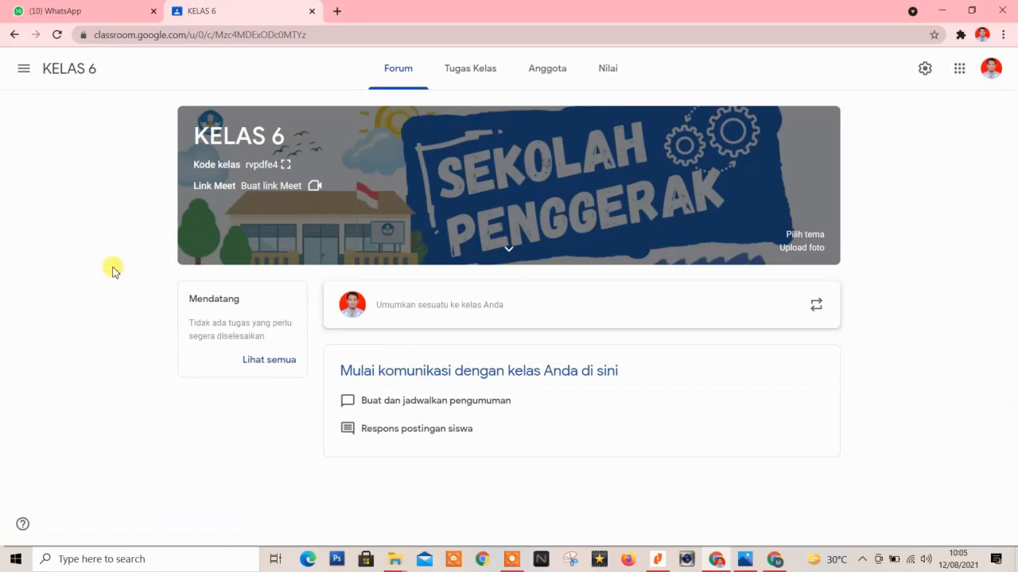
click(463, 85)
click(547, 77)
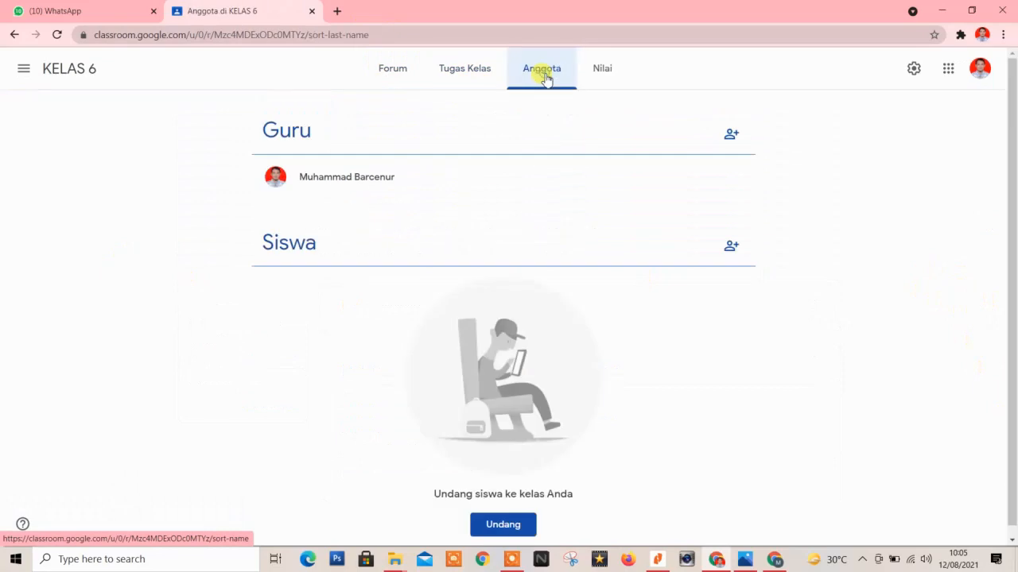
click(602, 70)
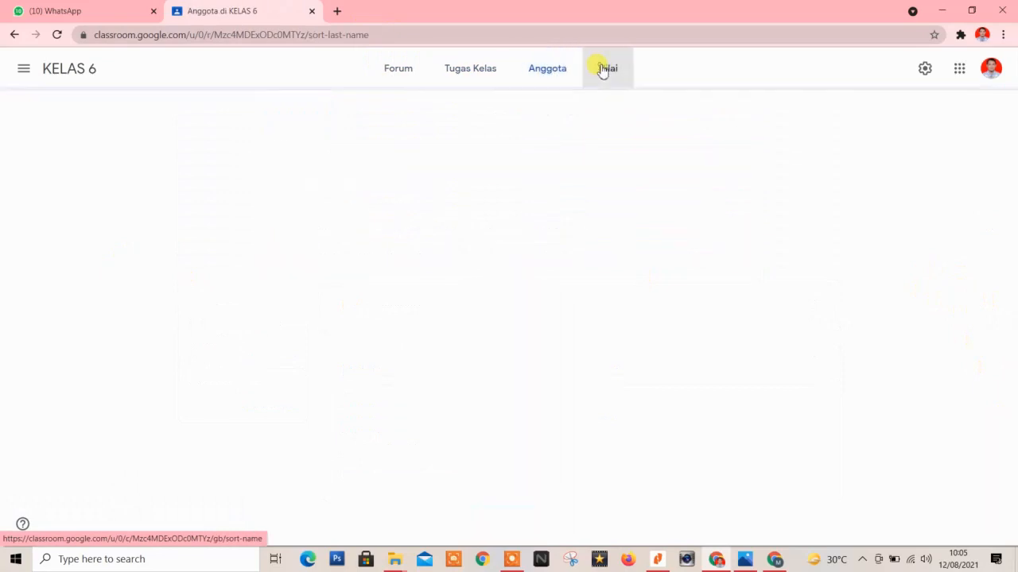
click(409, 75)
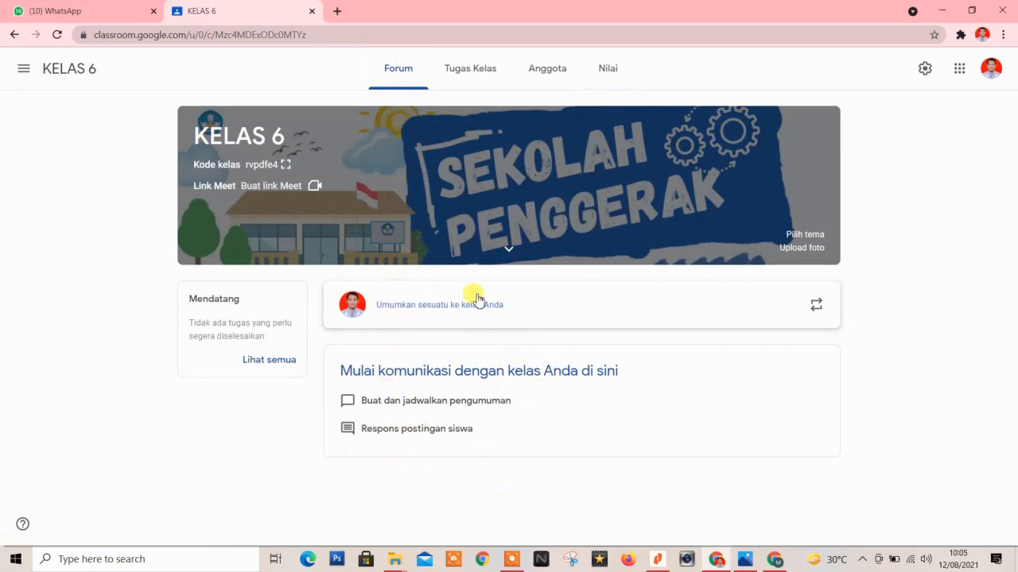
Write 'Anak anak, besok sudah siap ulangan?' with a capital A and post it to the stream.
click(435, 310)
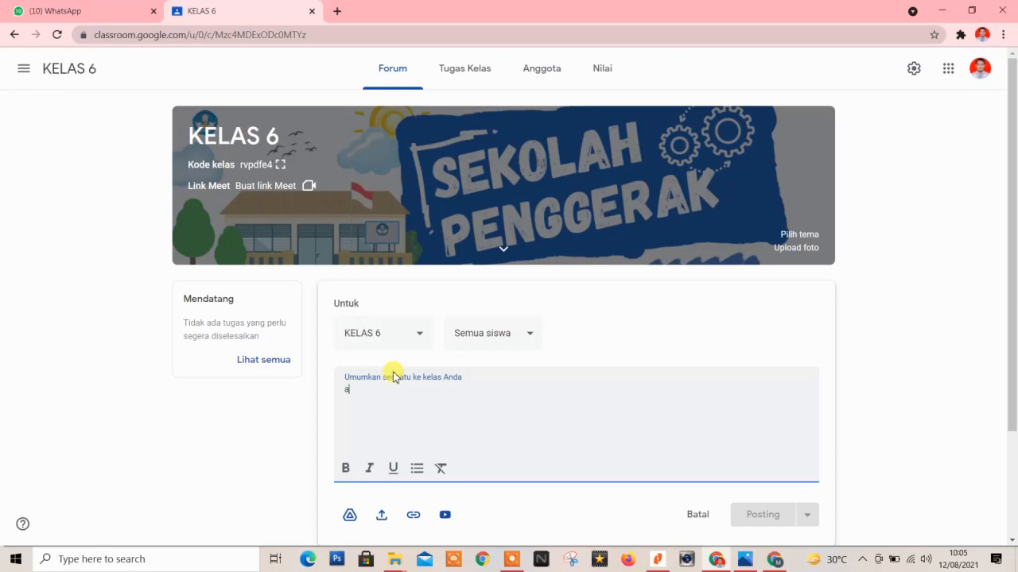
text(aNANK)
key(BackSpace)
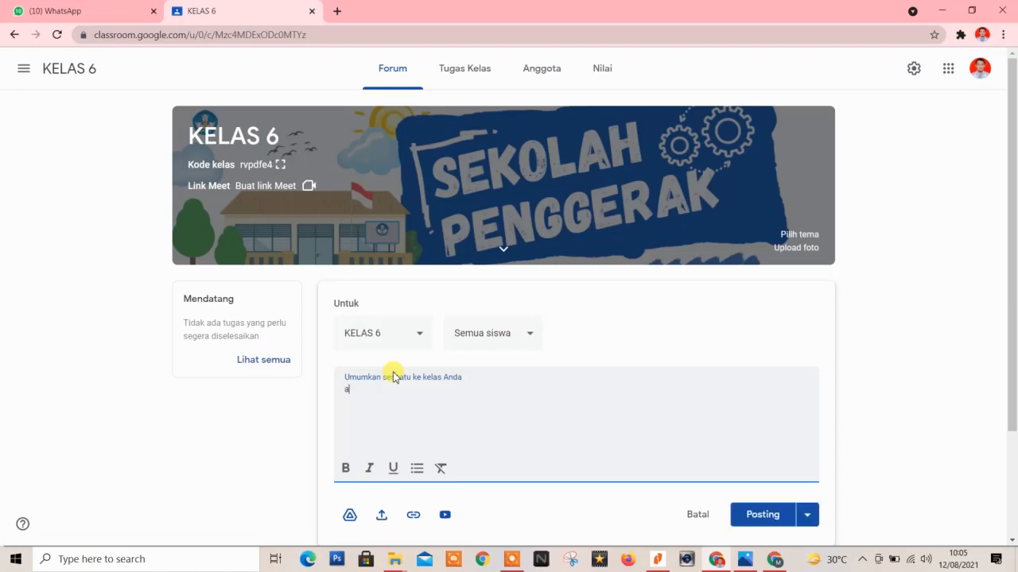
text(anak, besok sudah siap ulangan?)
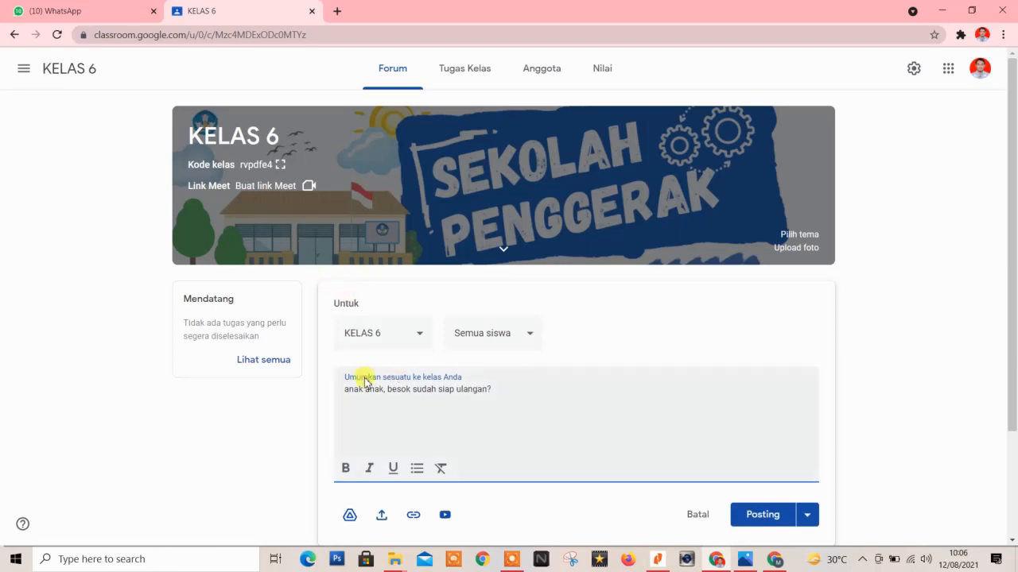
key(BackSpace)
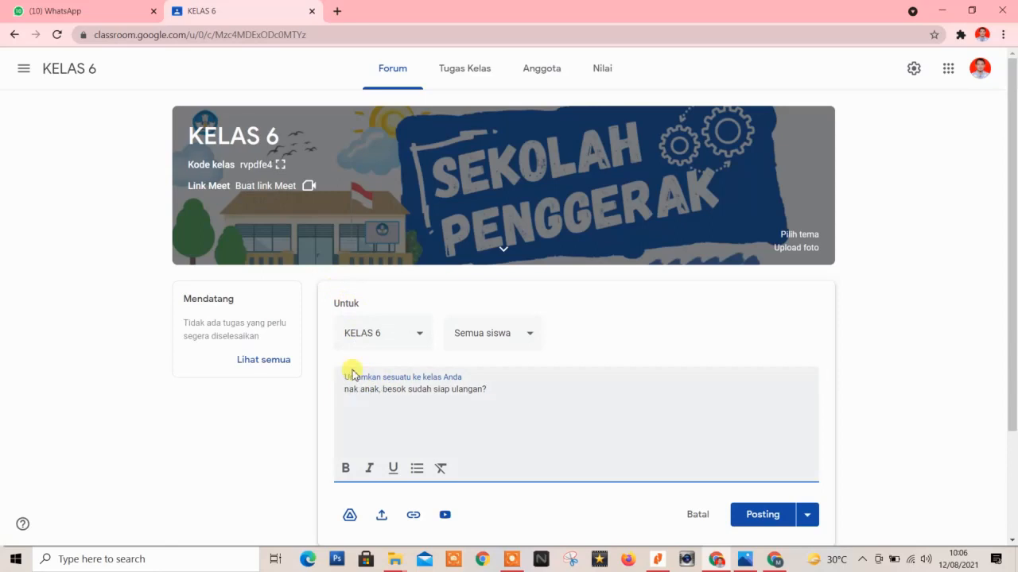
text(A)
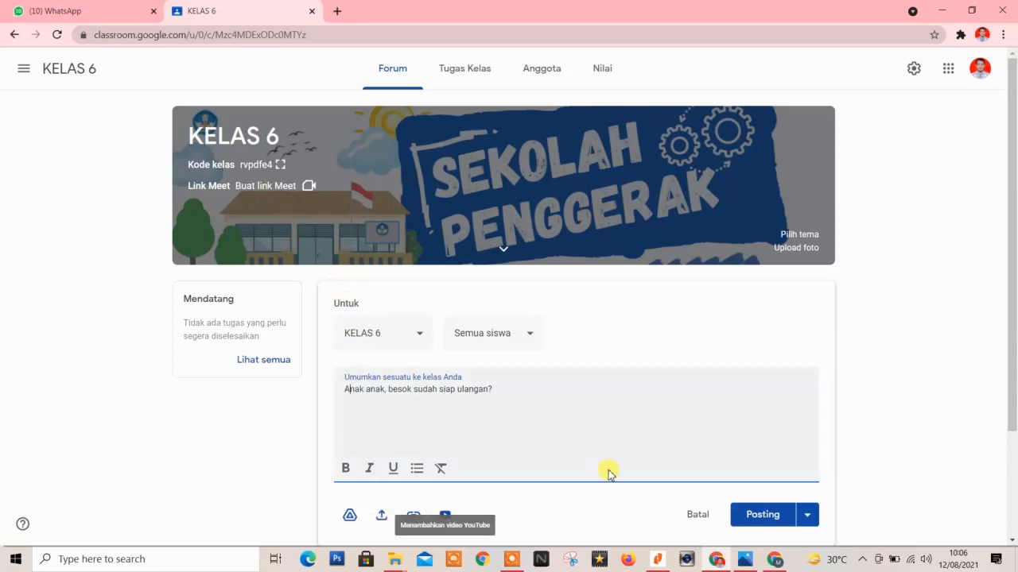
scroll(636, 445, down, 2)
scroll(660, 419, down, 1)
scroll(716, 406, up, 3)
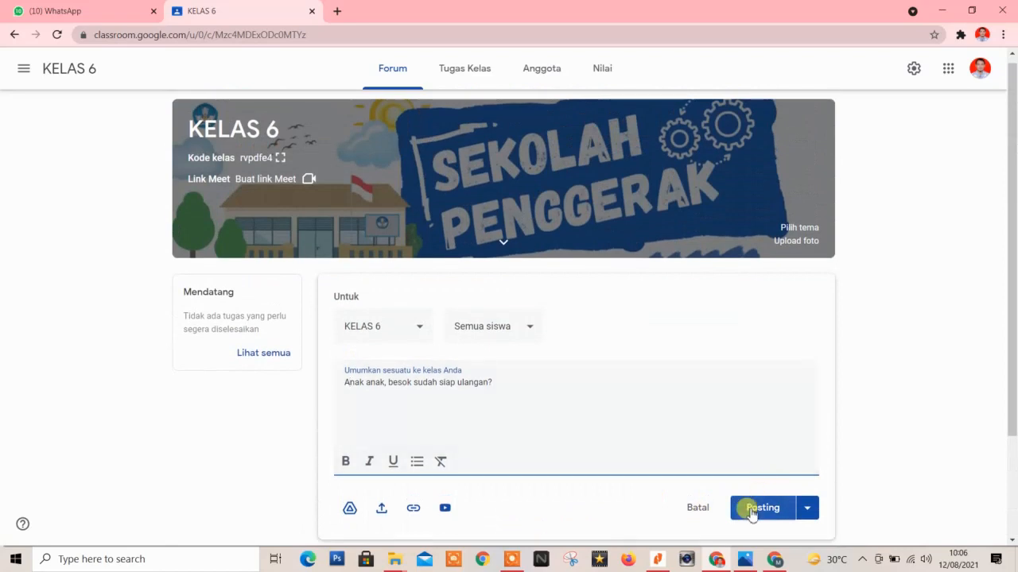
click(751, 510)
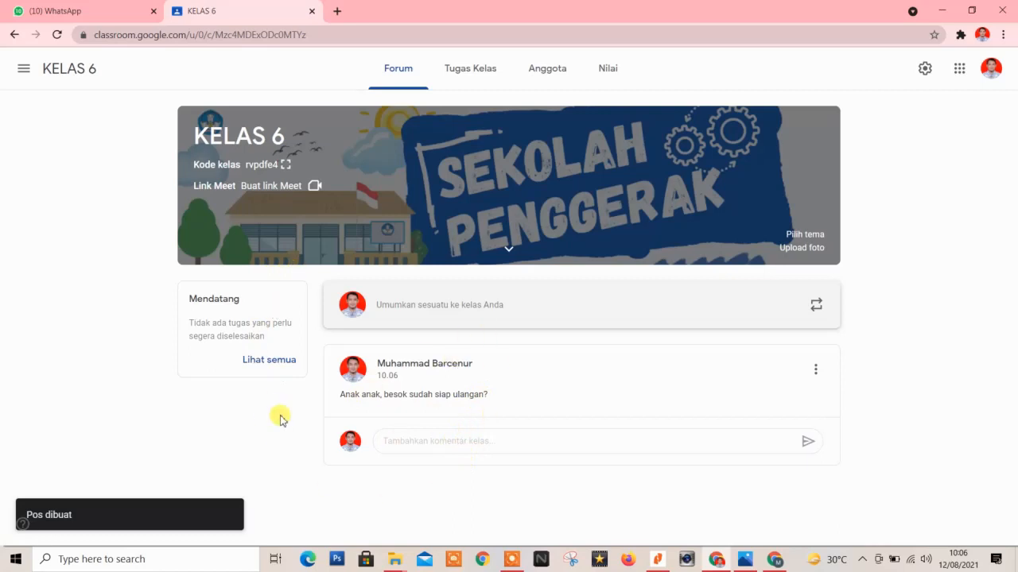
Move from Tugas Kelas to the Anggota page of KELAS 6.
click(463, 72)
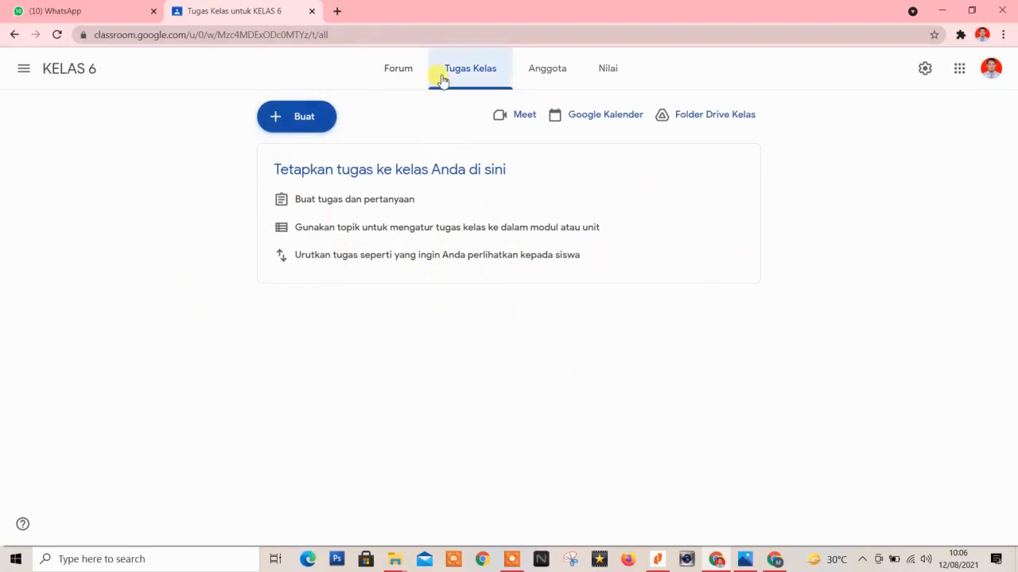
click(555, 78)
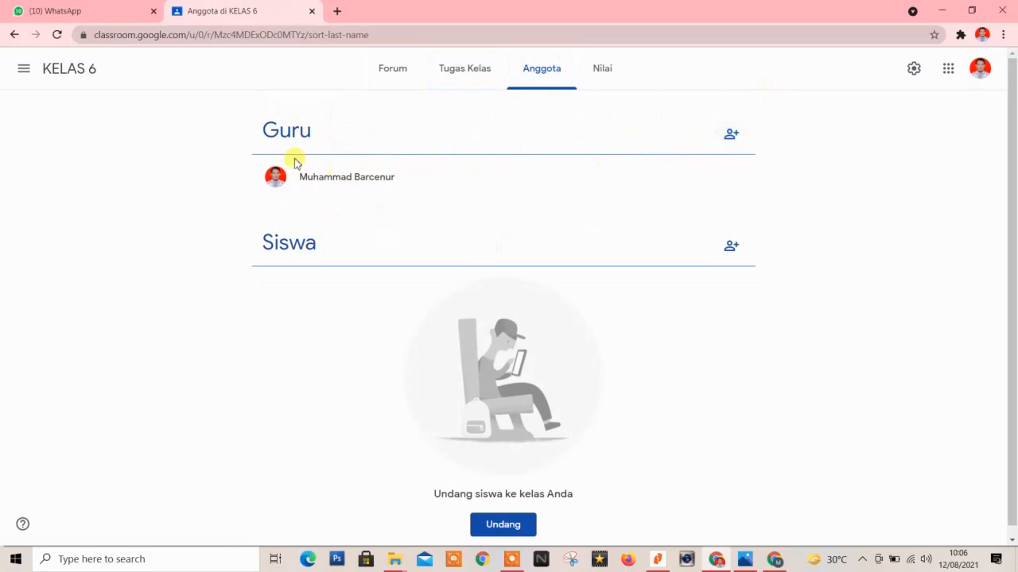
Search for the co-teacher by name and send them a teacher invitation to KELAS 6.
click(729, 141)
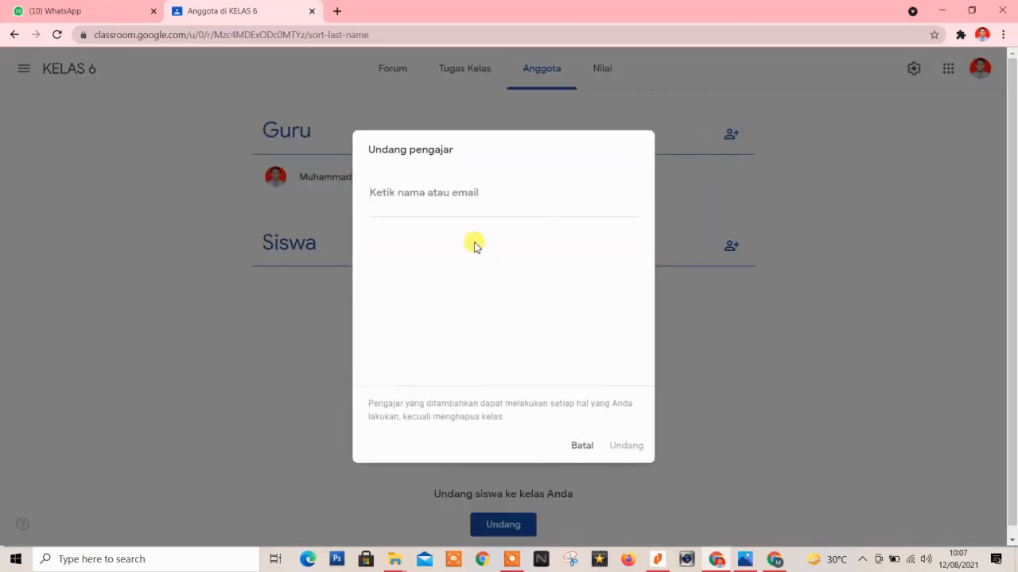
text(cic)
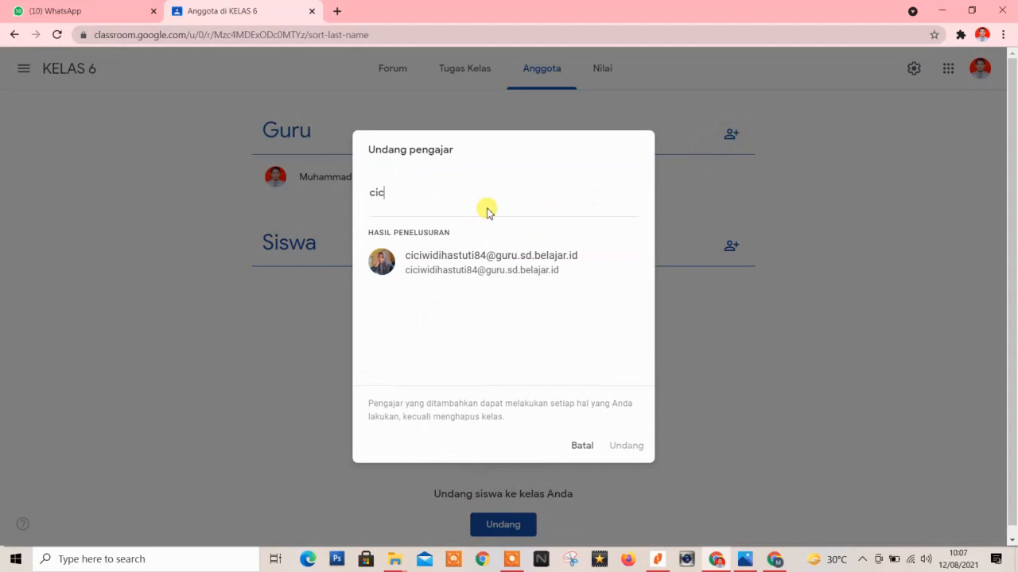
click(492, 274)
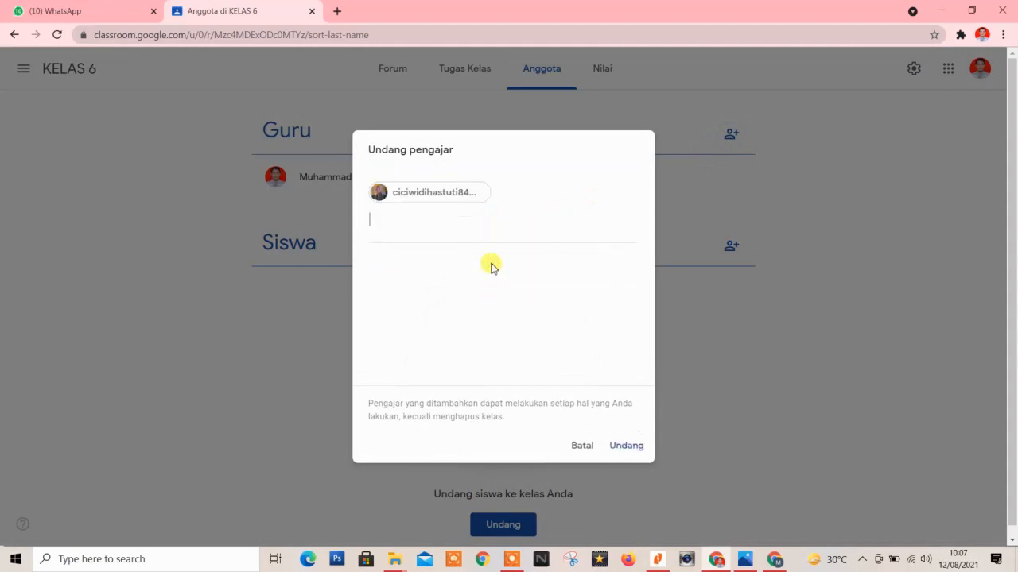
click(622, 448)
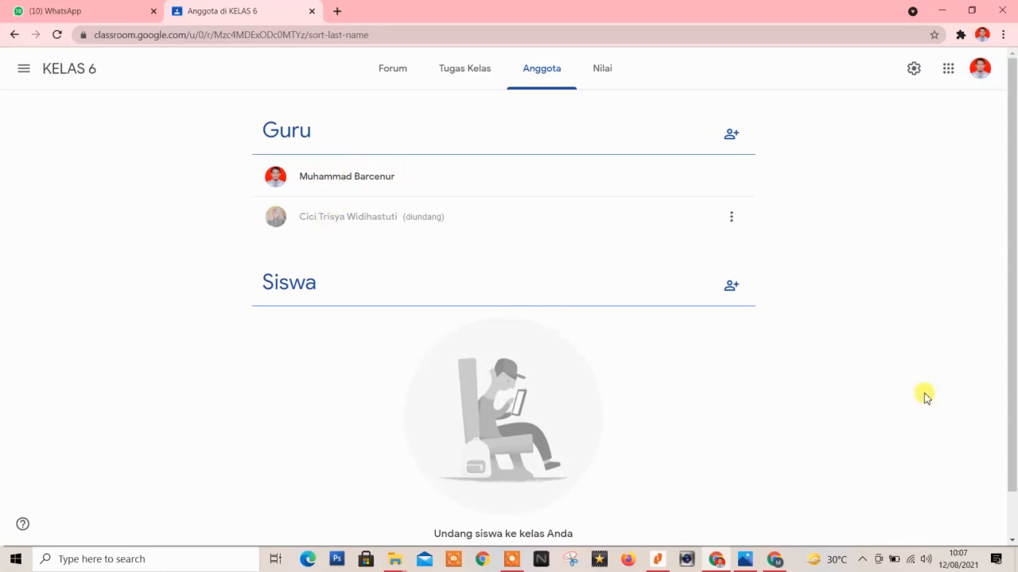
click(731, 288)
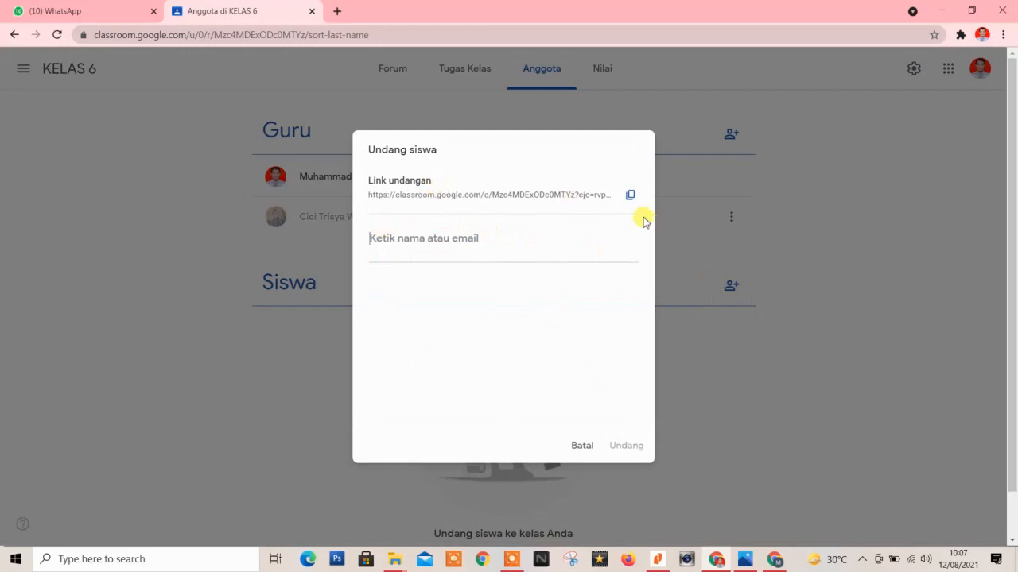
Copy the KELAS 6 student invitation link and switch to the WhatsApp Web chats.
click(629, 197)
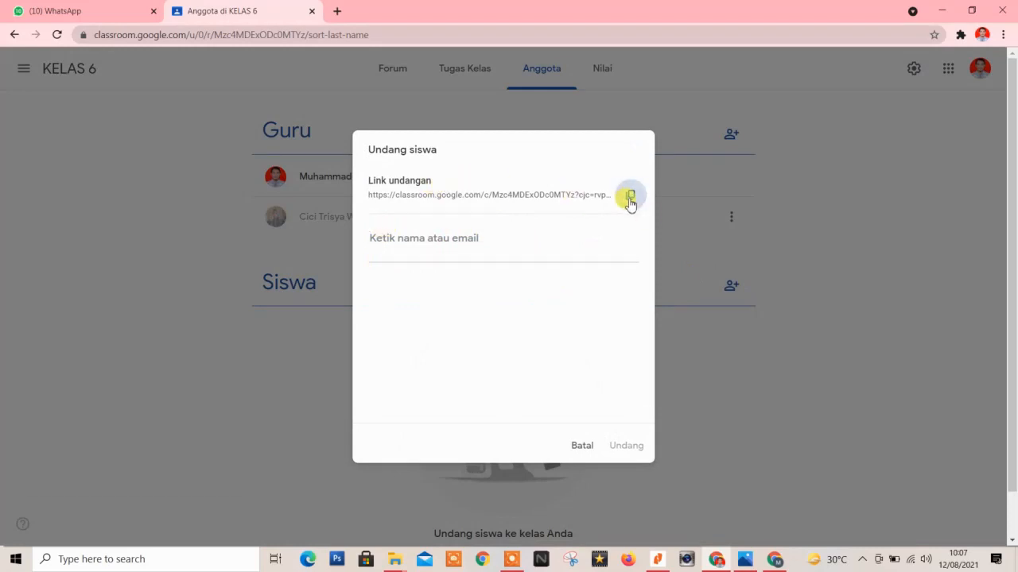
click(57, 9)
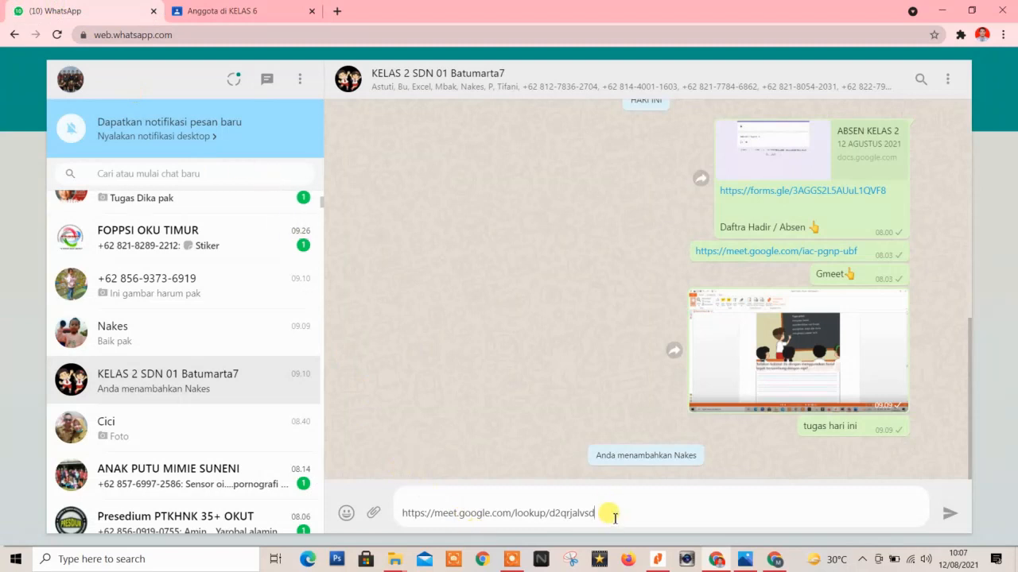
Replace the Meet link in the KELAS 2 SDN 01 Batumarta7 draft with the pasted Classroom invite link.
drag(615, 517, 248, 524)
key(BackSpace)
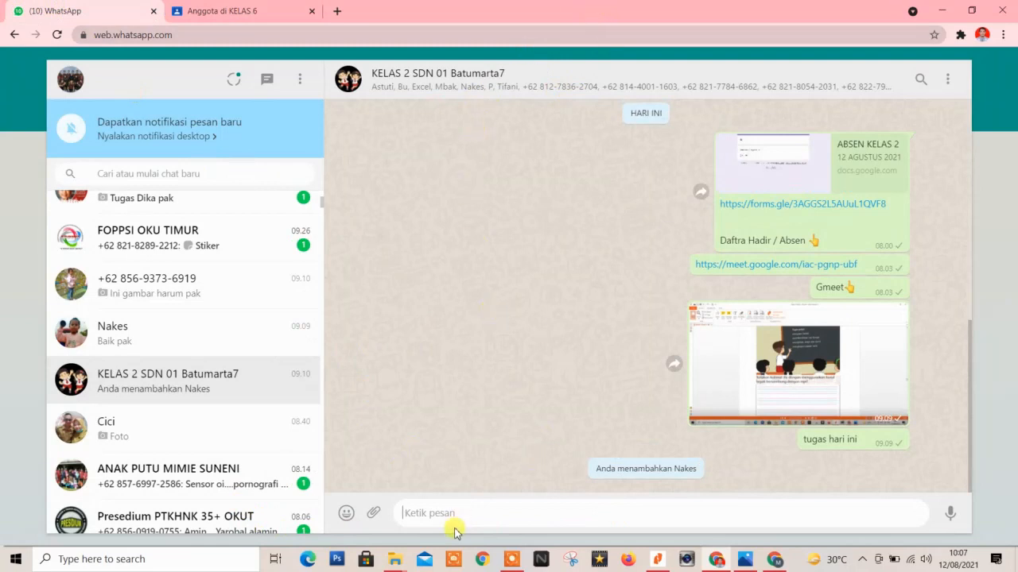
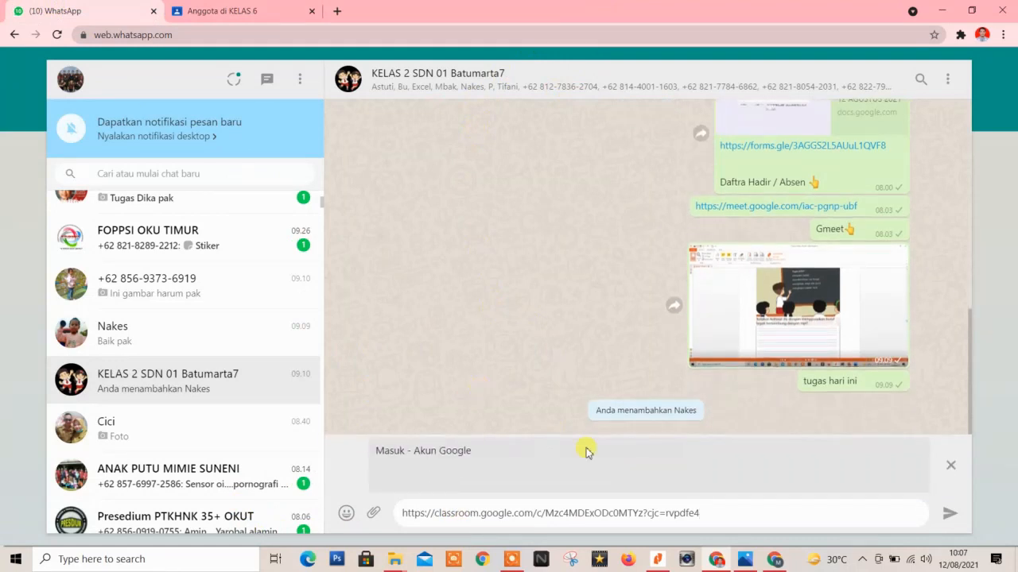
drag(715, 515, 391, 515)
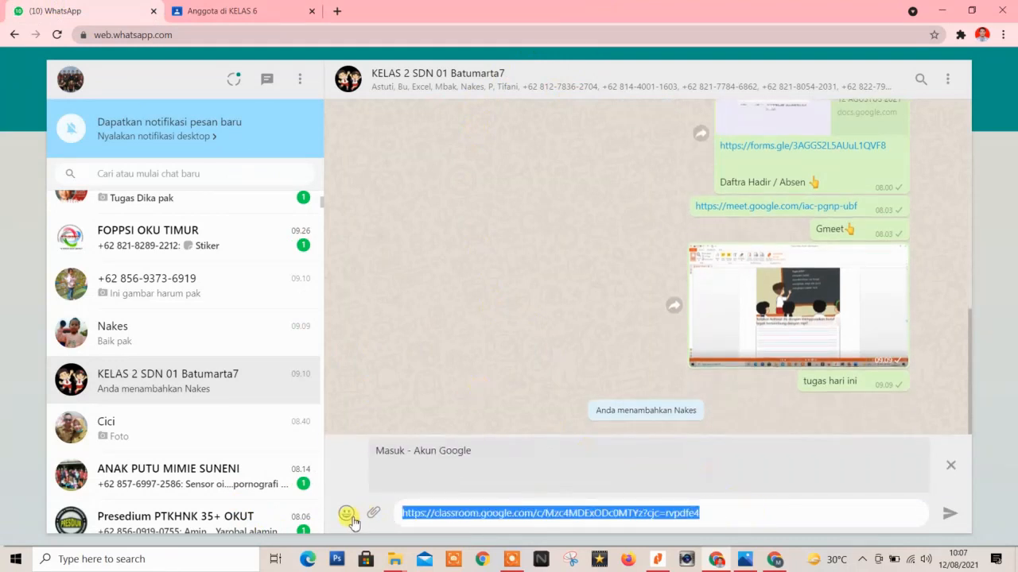
click(215, 172)
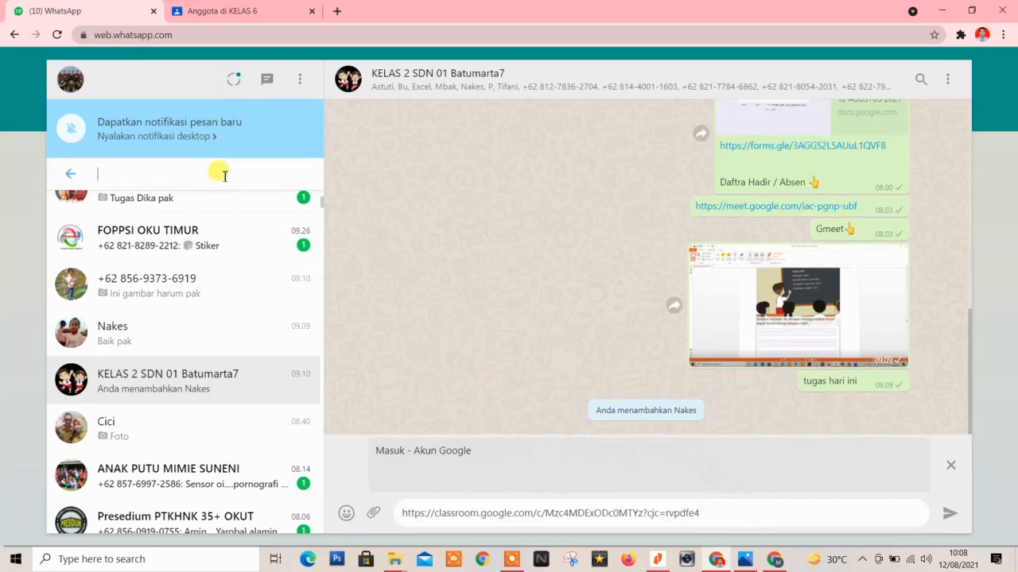
key(ctrl+Tab)
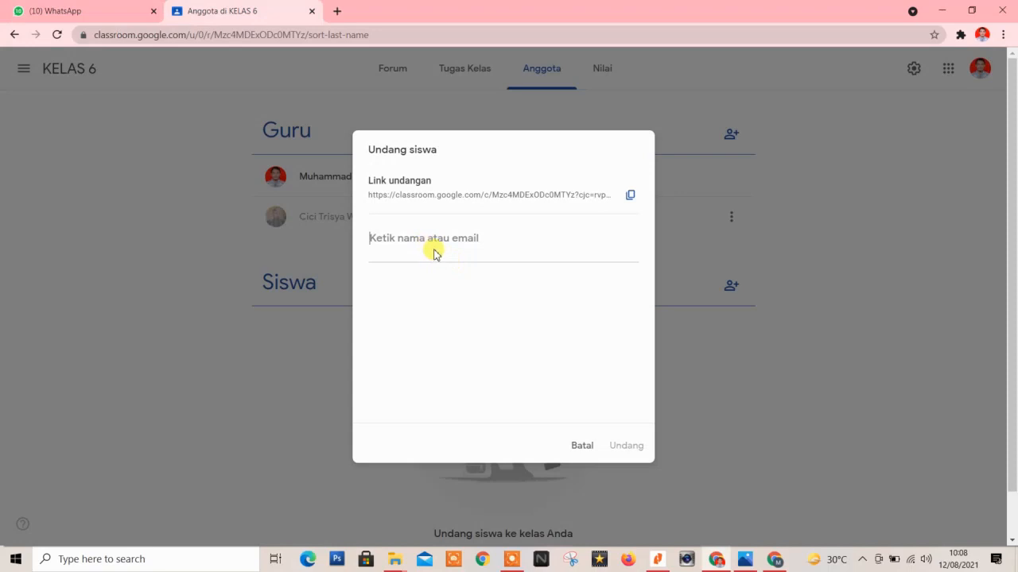
Invite two suggested student accounts to KELAS 6 from the Undang siswa dialog.
click(439, 235)
text(m)
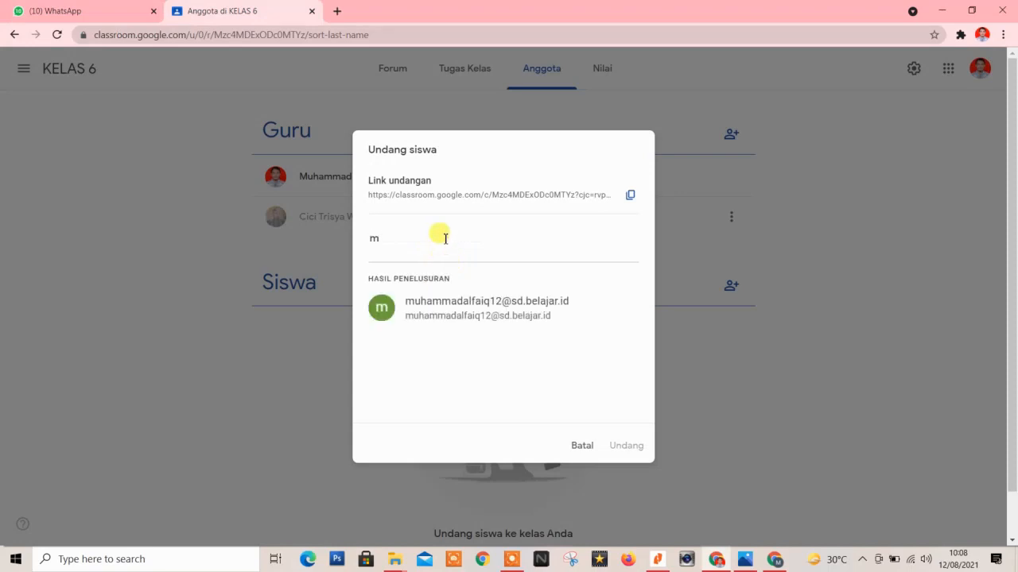
click(504, 307)
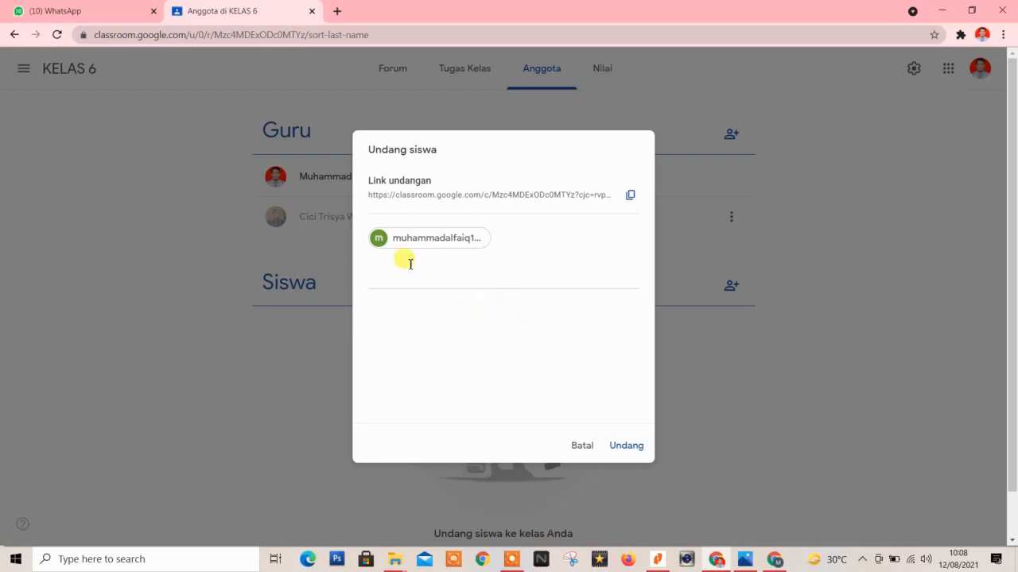
text(A)
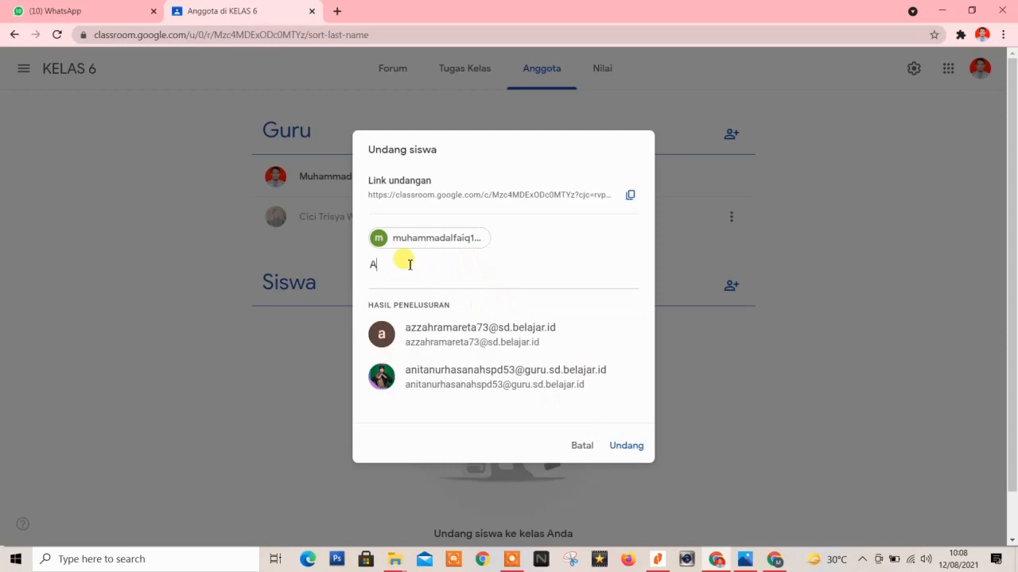
click(445, 345)
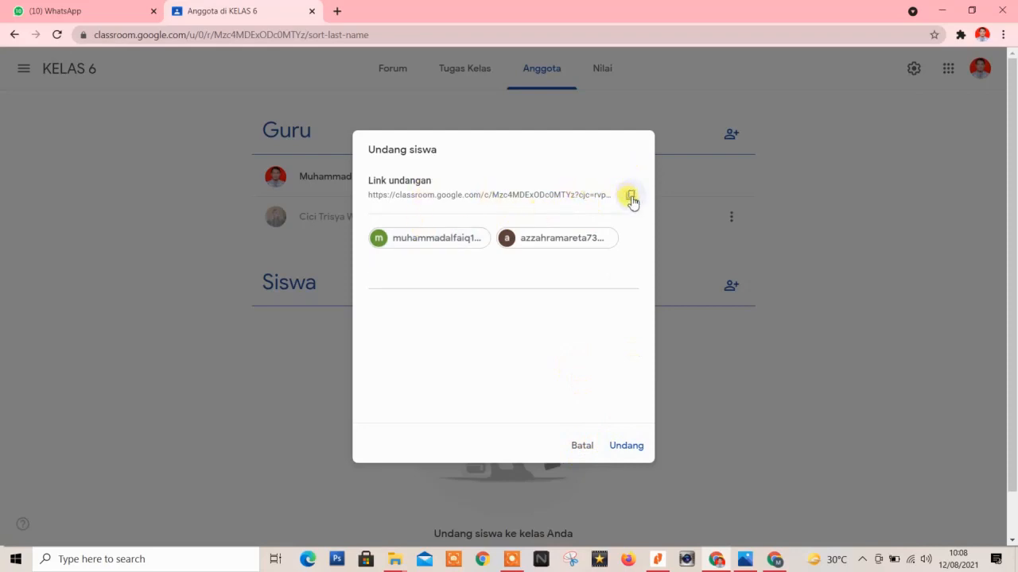
click(629, 448)
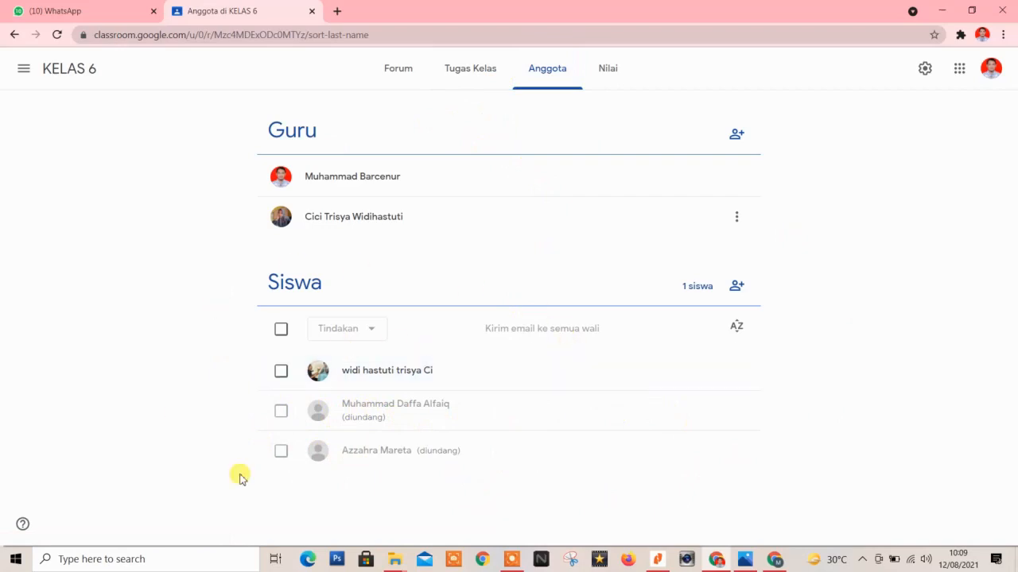
Copy the KELAS 6 Link undangan from the invite dialog and go to WhatsApp Web.
click(736, 290)
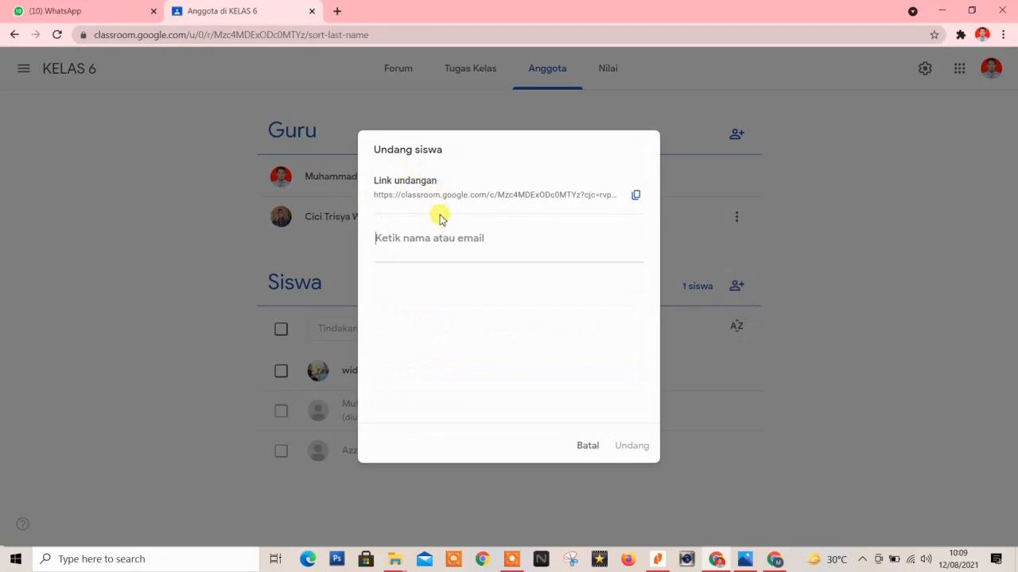
click(636, 199)
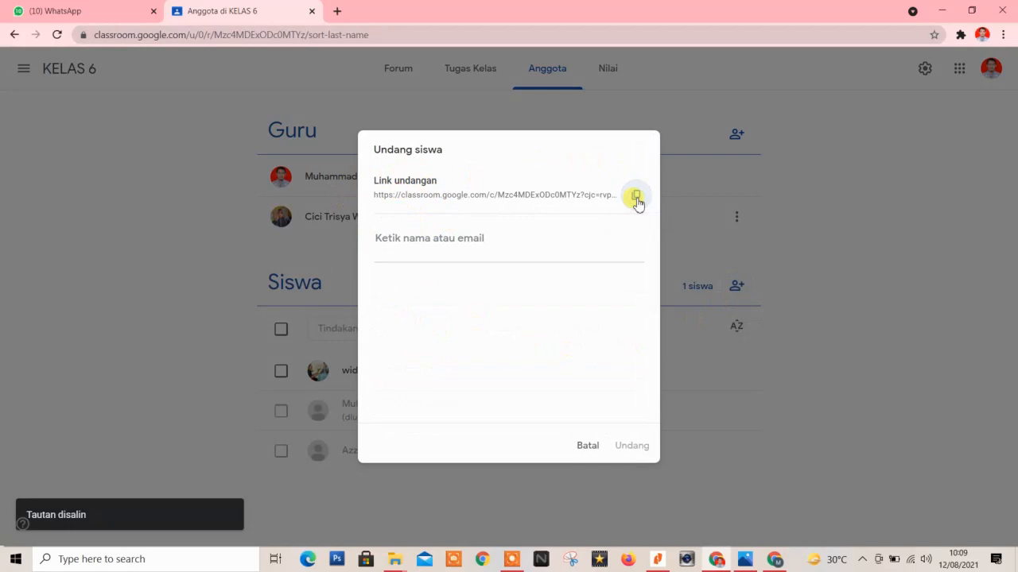
click(60, 10)
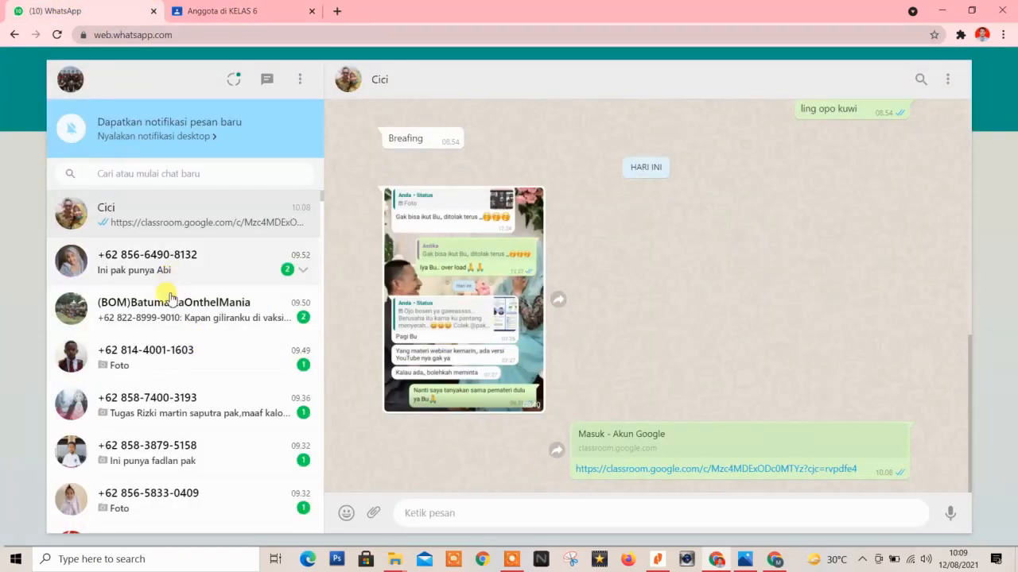
Open the KELAS 2 SDN 01 Batumarta7 group chat to check the invite-link draft, then return to Classroom.
scroll(159, 410, down, 3)
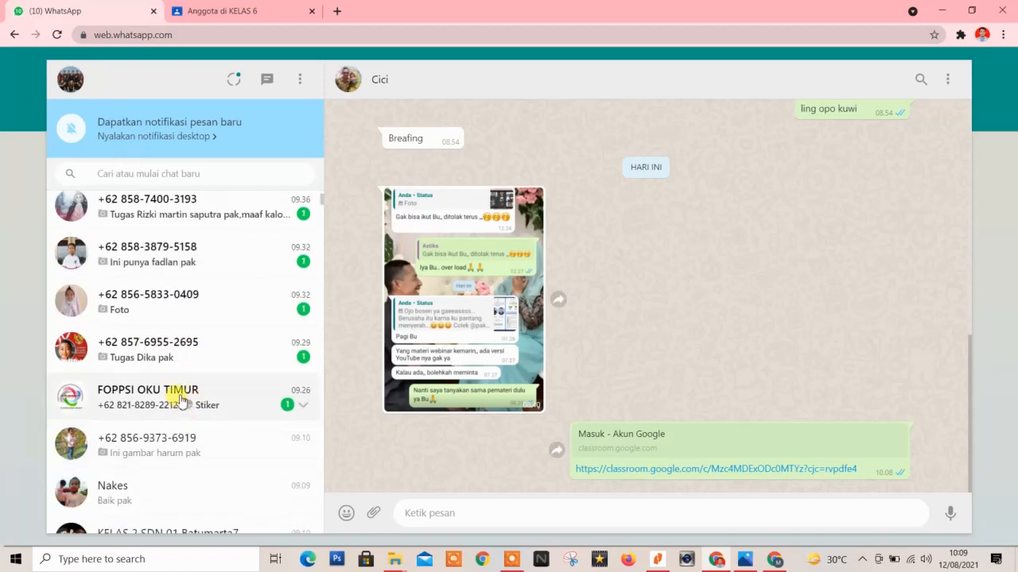
click(182, 439)
scroll(179, 430, down, 6)
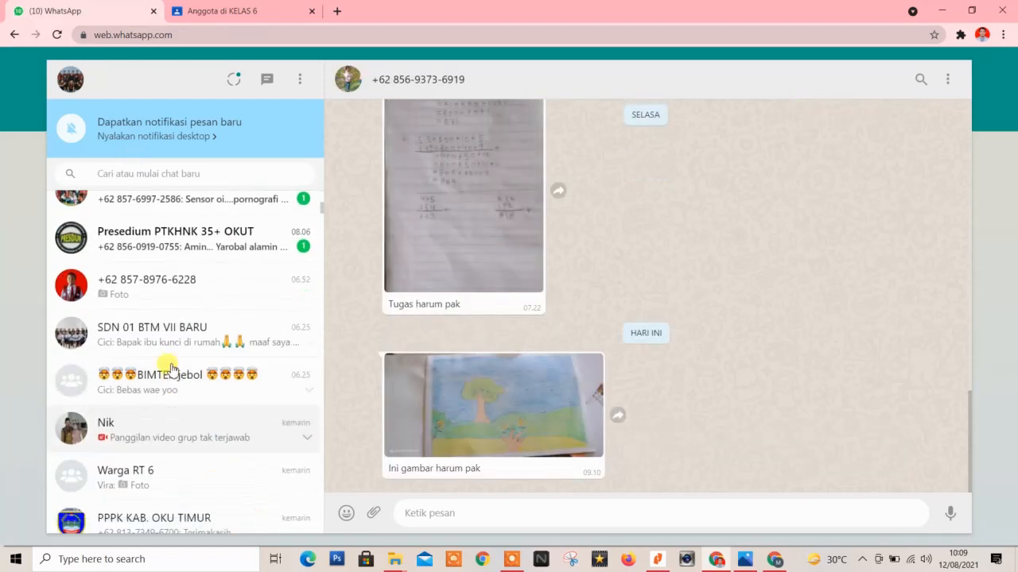
scroll(159, 258, up, 3)
click(164, 270)
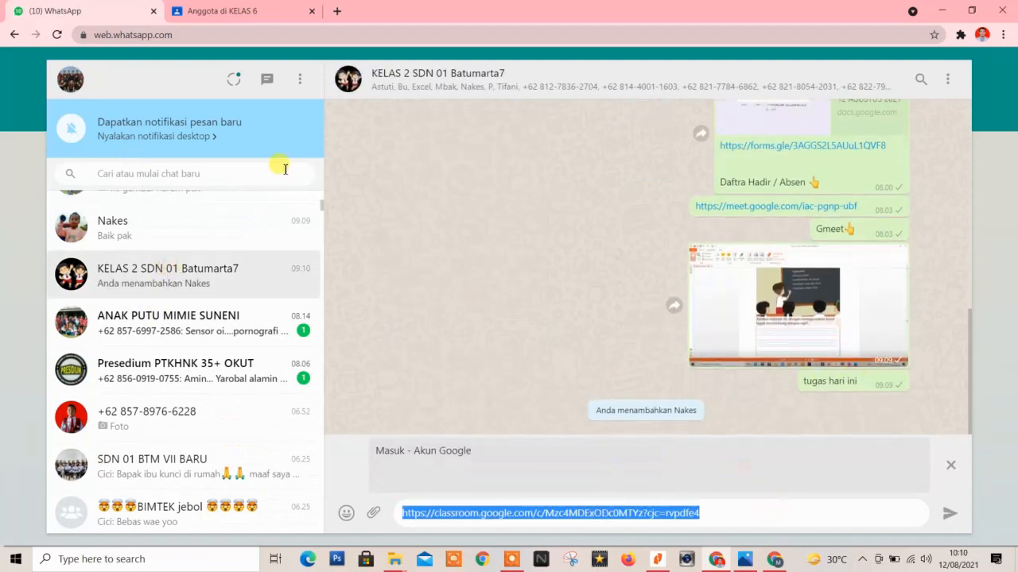
click(200, 9)
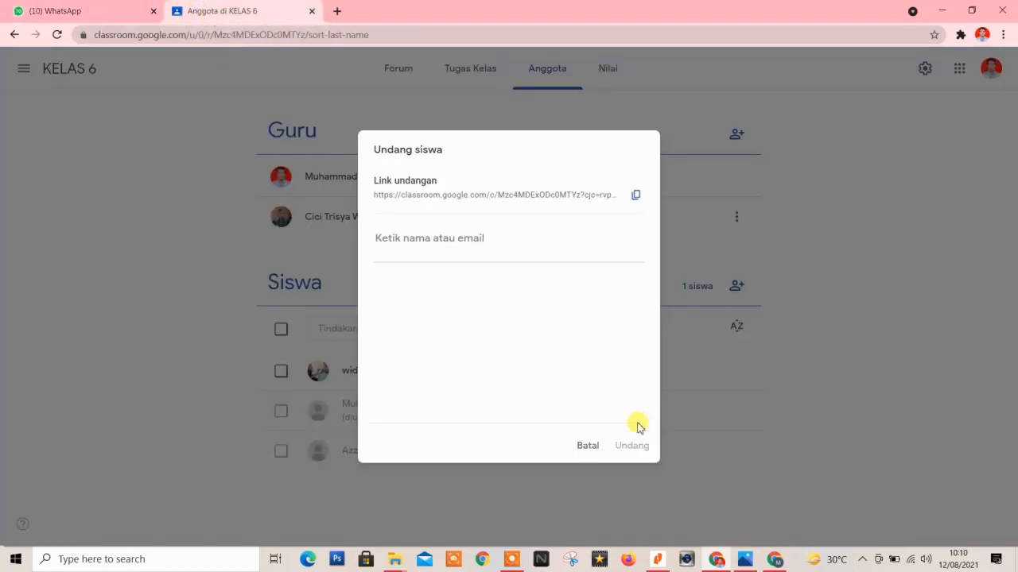
Cancel the Undang siswa dialog and move through Nilai to the empty Tugas Kelas page.
click(587, 446)
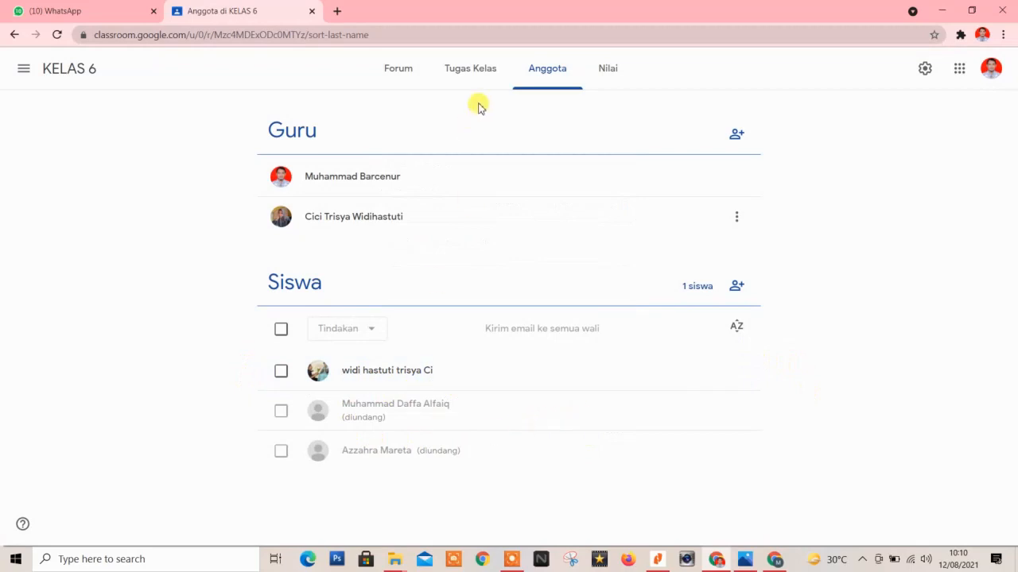
click(600, 74)
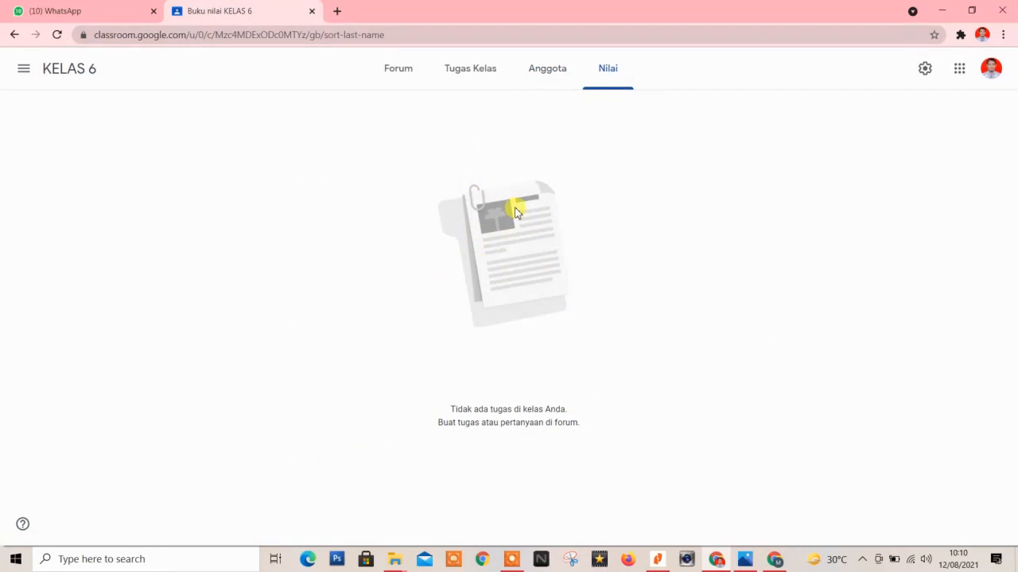
click(461, 76)
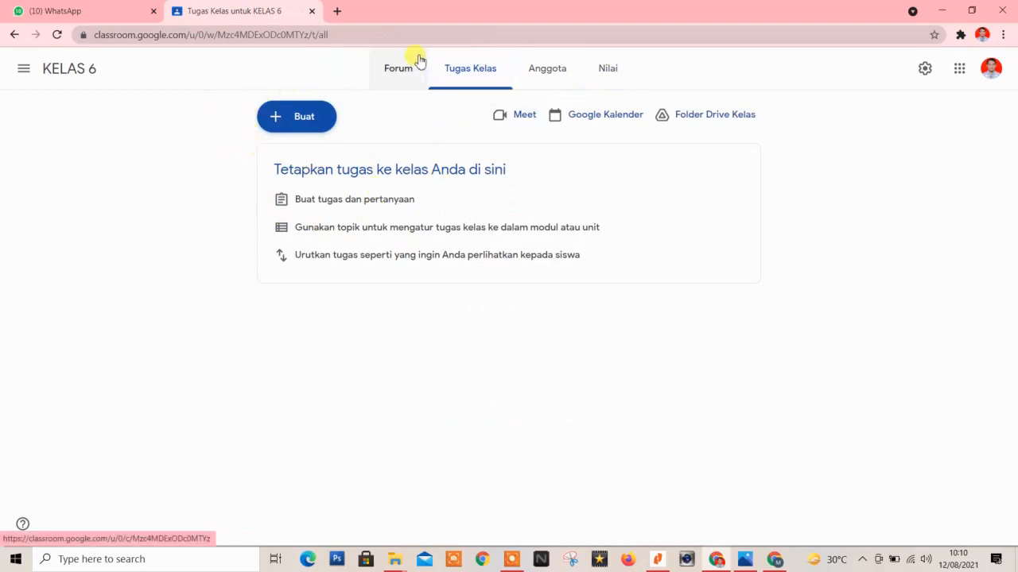
Create a new quiz assignment titled 'PH 1'.
click(292, 126)
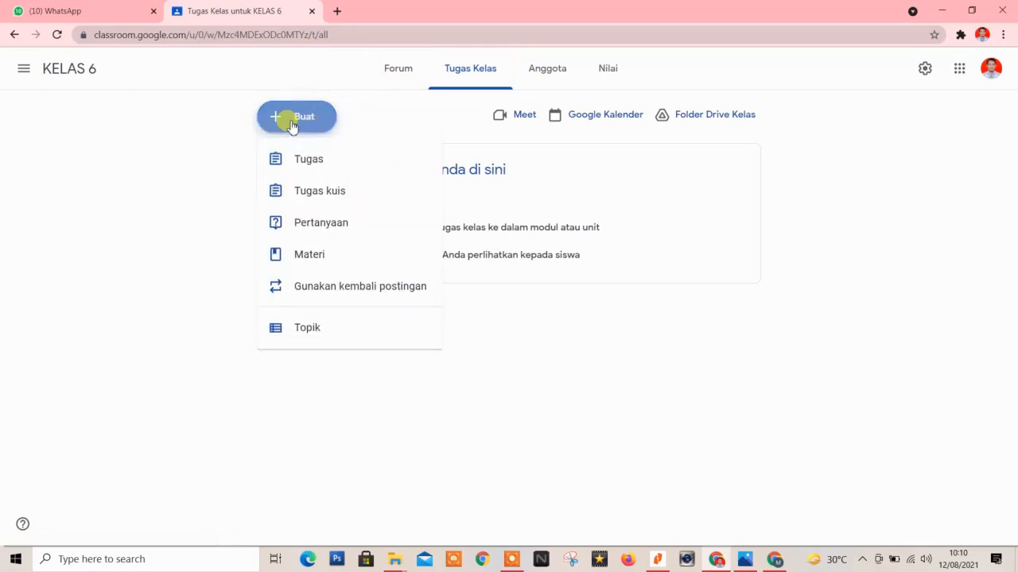
click(321, 191)
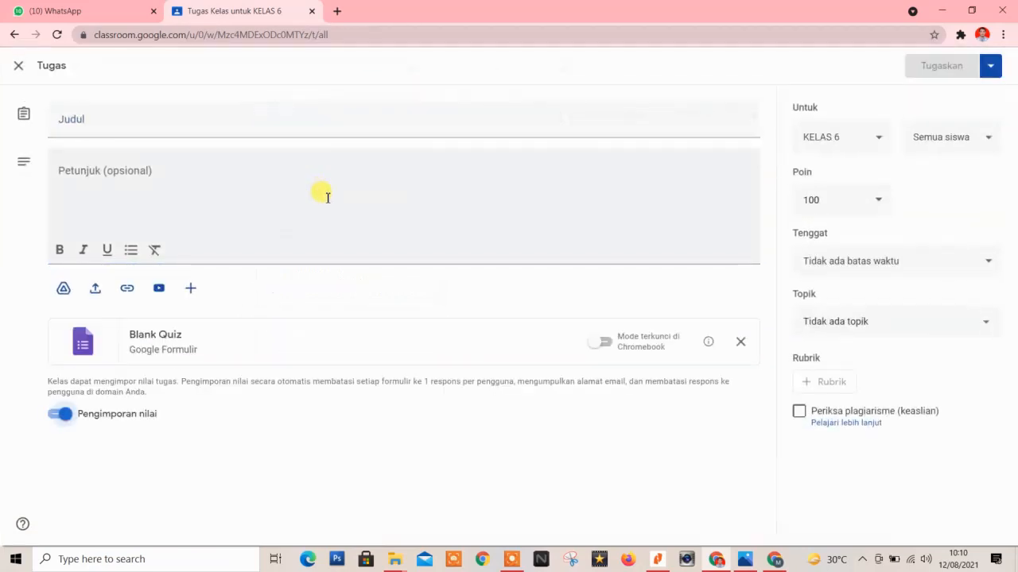
click(151, 117)
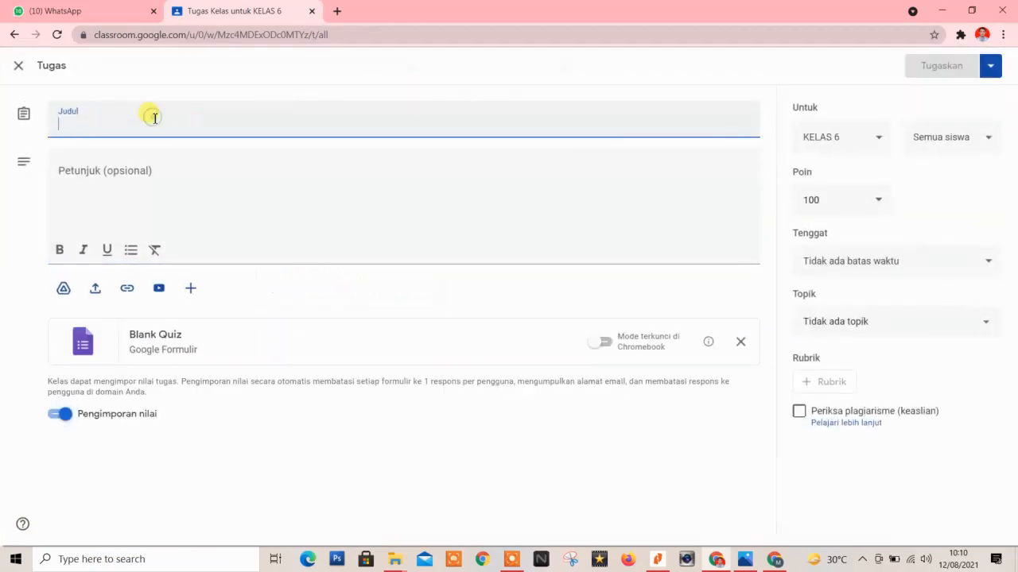
text(PH 1)
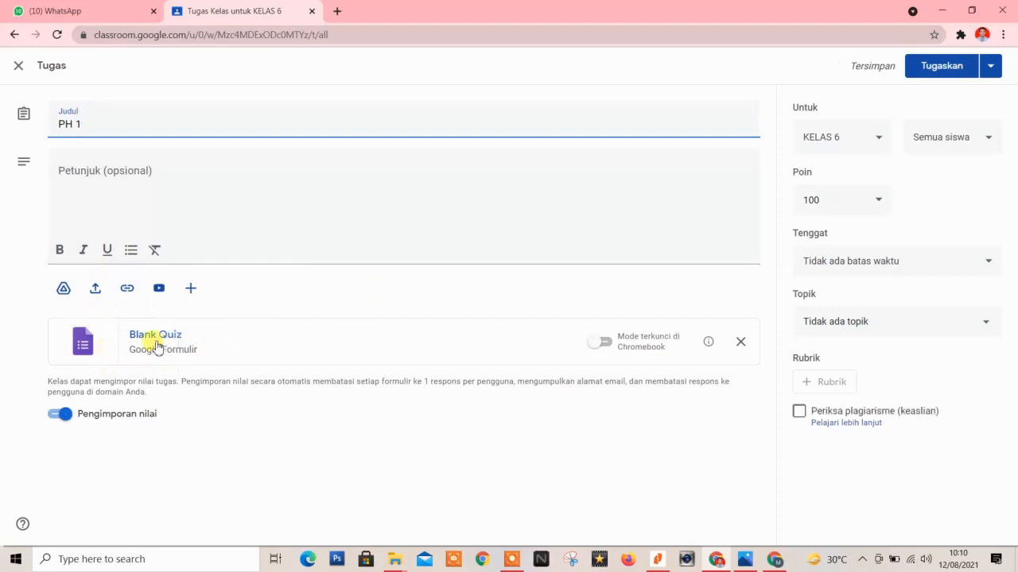
Write the instructions 'silahkan untuk mengisi kuis dibawah ini'.
click(84, 165)
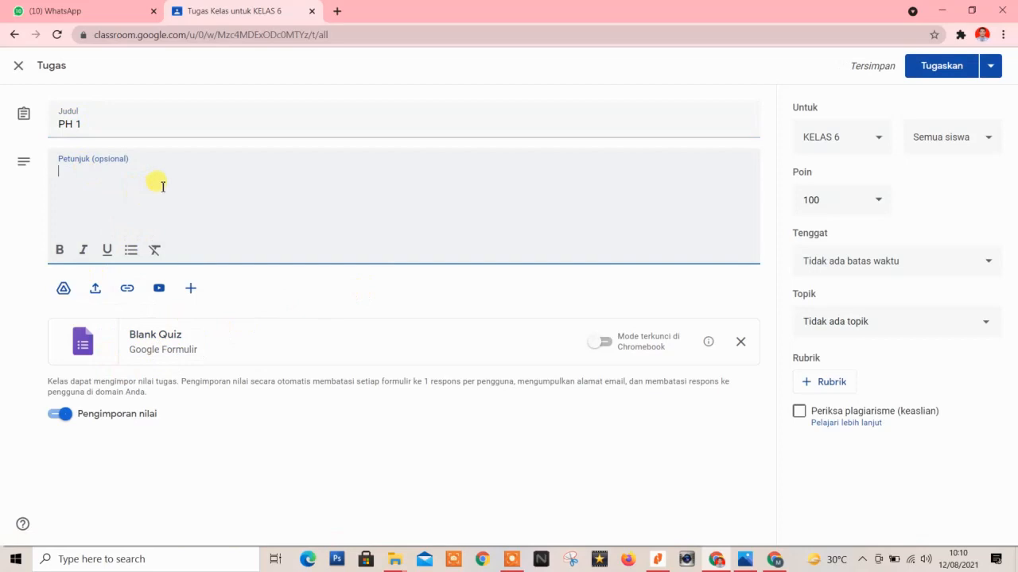
text(sILAHKAN DIISI KEMUDIAN)
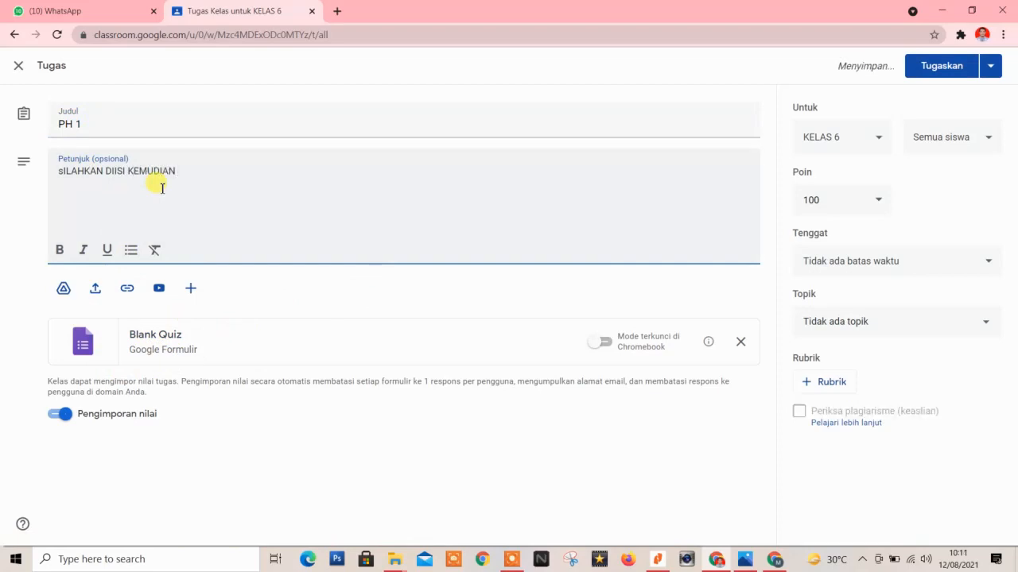
key(BackSpace)
key(BackSpace)
key(BackSpace)
key(BackSpace)
key(BackSpace)
key(BackSpace)
key(BackSpace)
key(BackSpace)
key(BackSpace)
key(BackSpace)
key(BackSpace)
key(BackSpace)
key(BackSpace)
key(BackSpace)
key(BackSpace)
key(BackSpace)
key(BackSpace)
key(BackSpace)
key(BackSpace)
key(BackSpace)
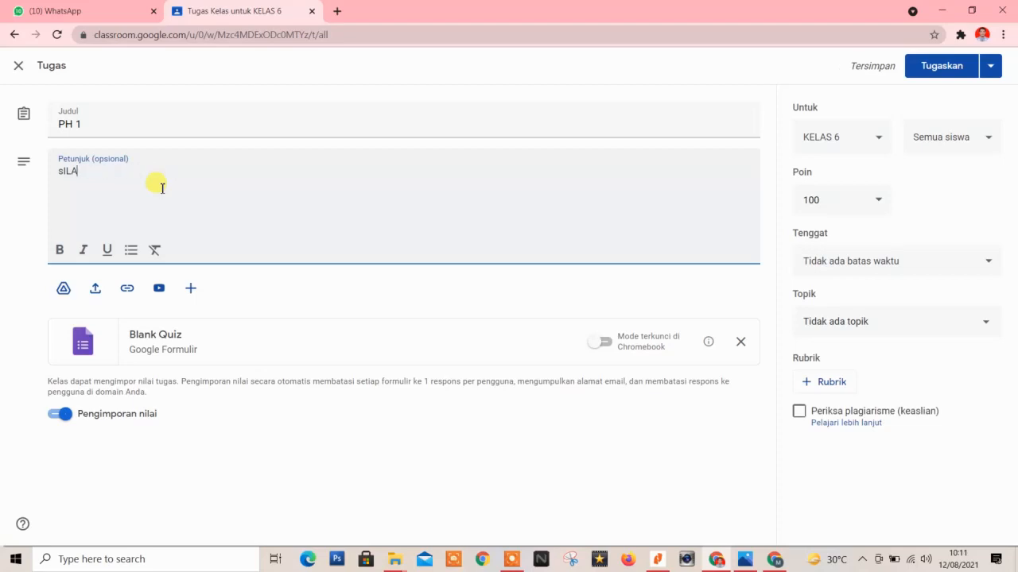
text(si)
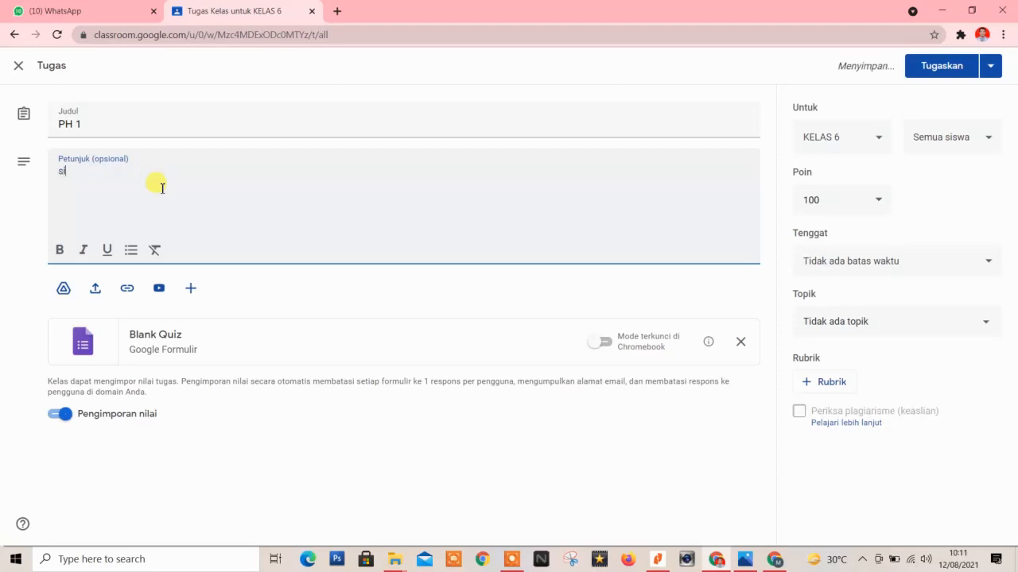
text(lahkan untuk mengisi)
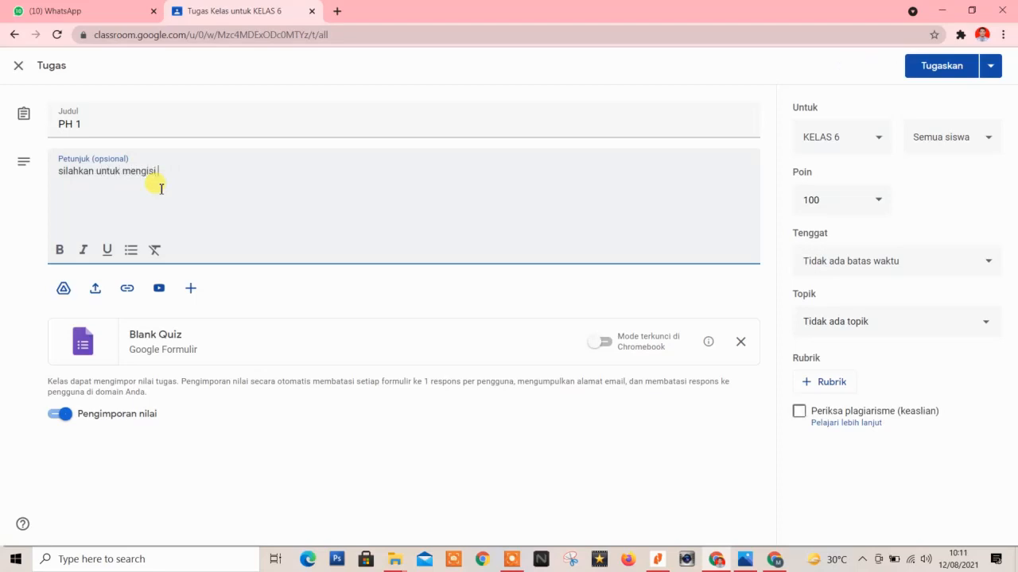
text( kuis dibaw)
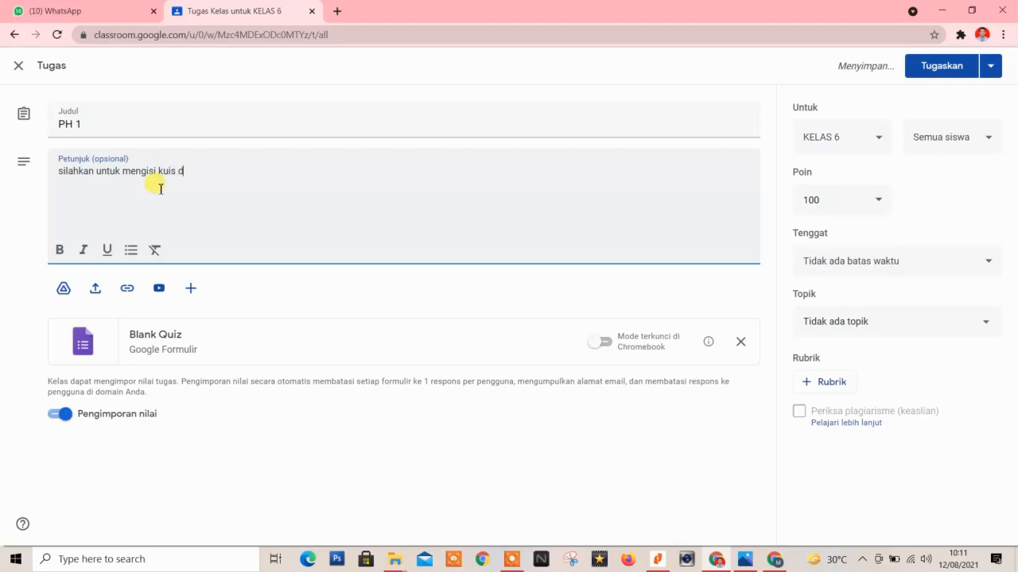
text(ah ini)
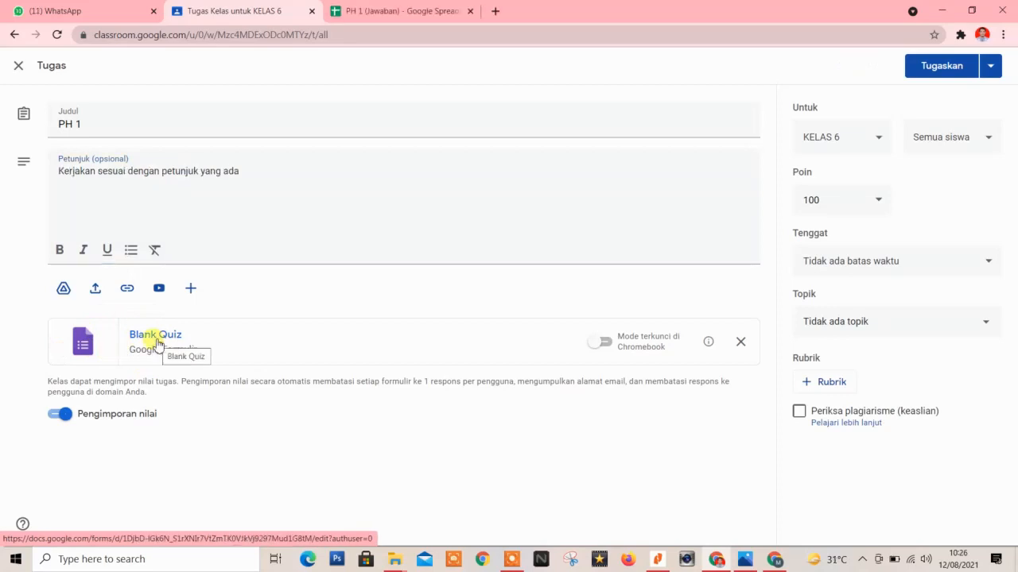
Open the attached Blank Quiz and rename the form to 'PH 1'.
click(157, 343)
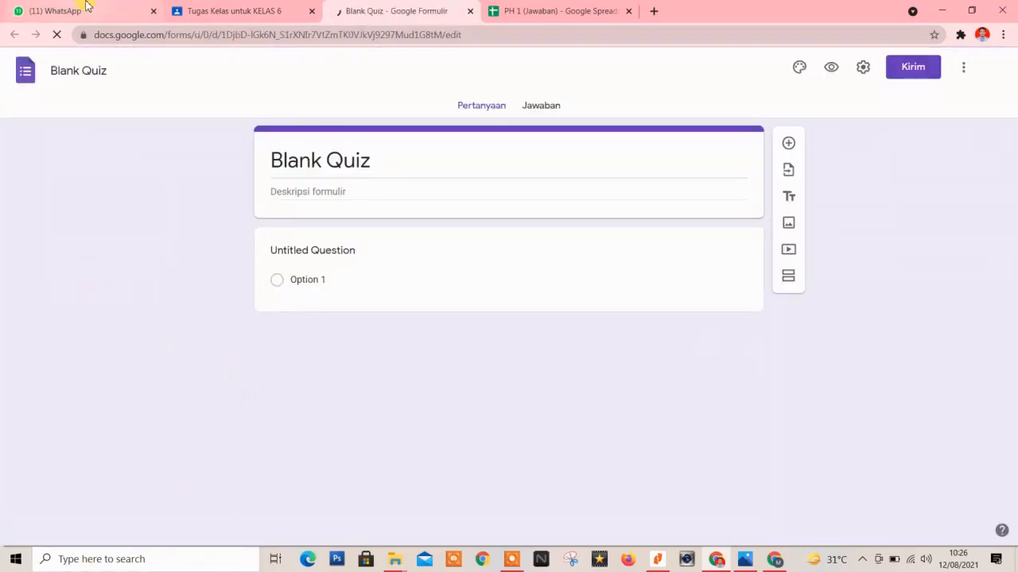
click(318, 146)
text(ph)
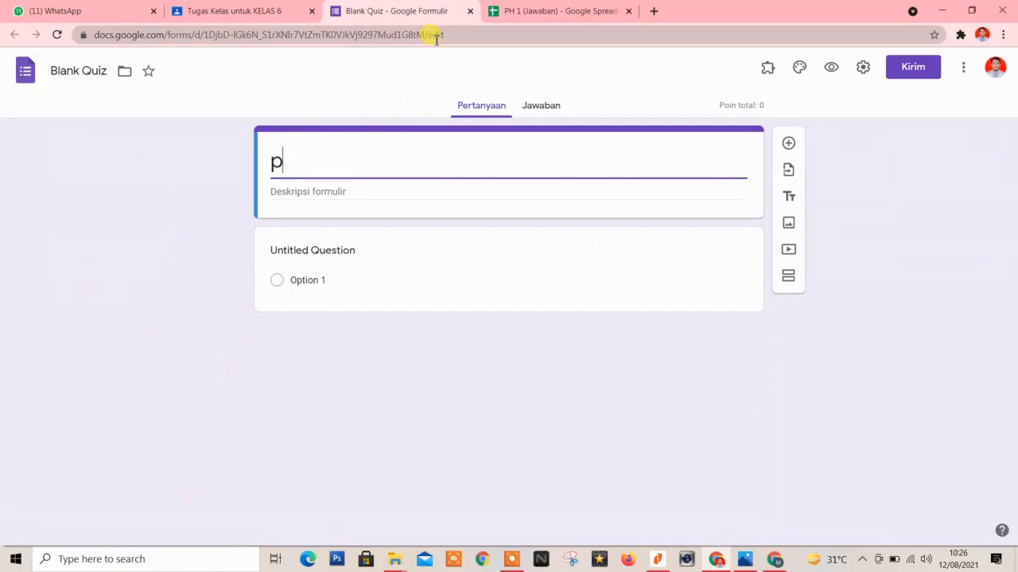
key(BackSpace)
key(BackSpace)
text(PH 1)
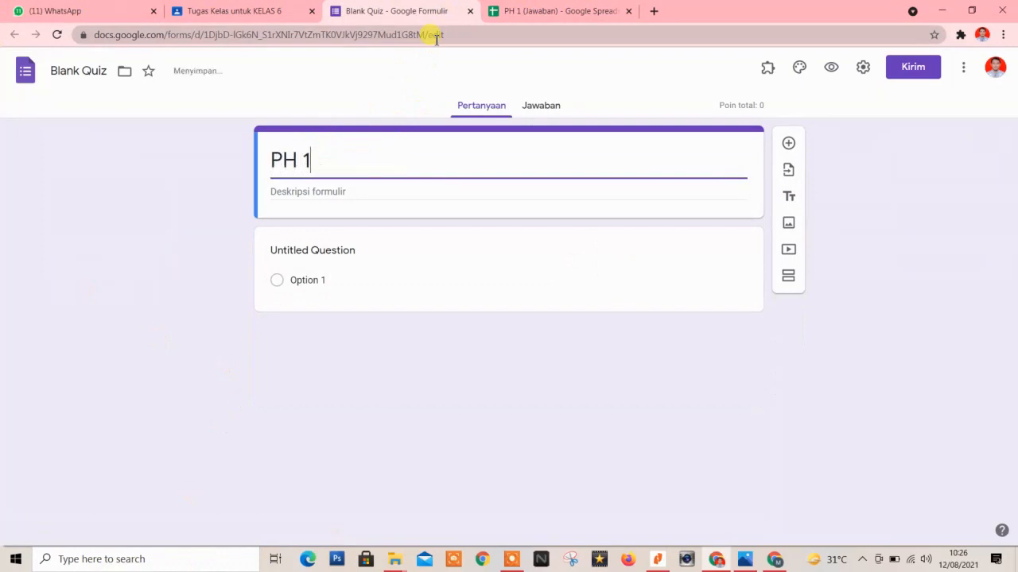
Make the first question 'Nama' a required short-answer question, then add a new question.
click(316, 251)
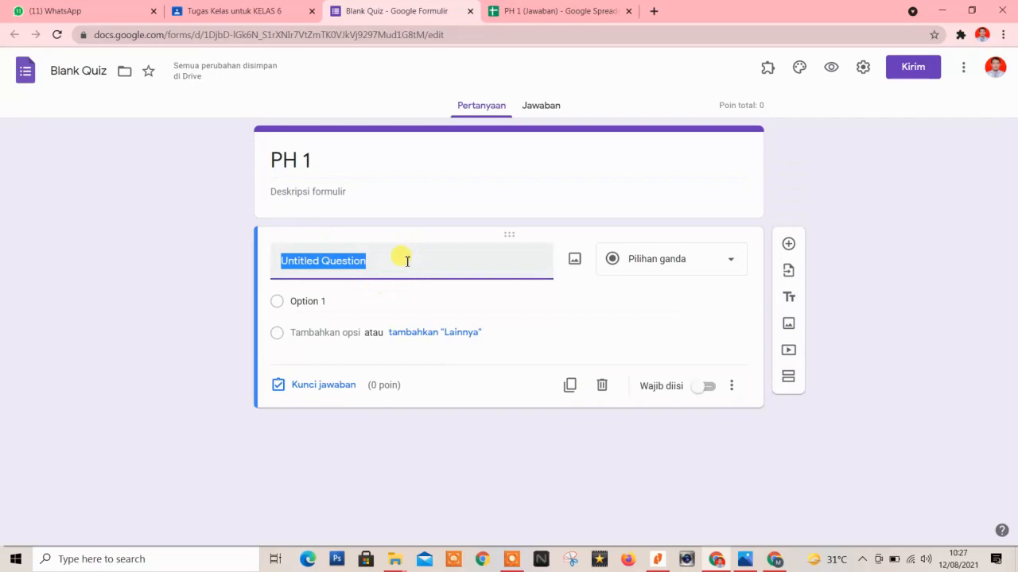
text(K)
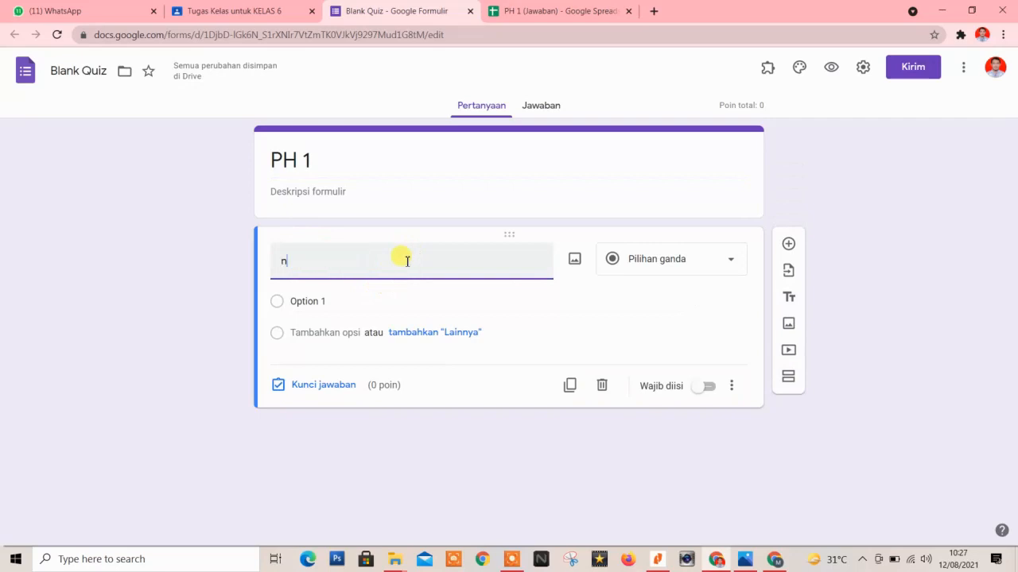
key(BackSpace)
text(Nama)
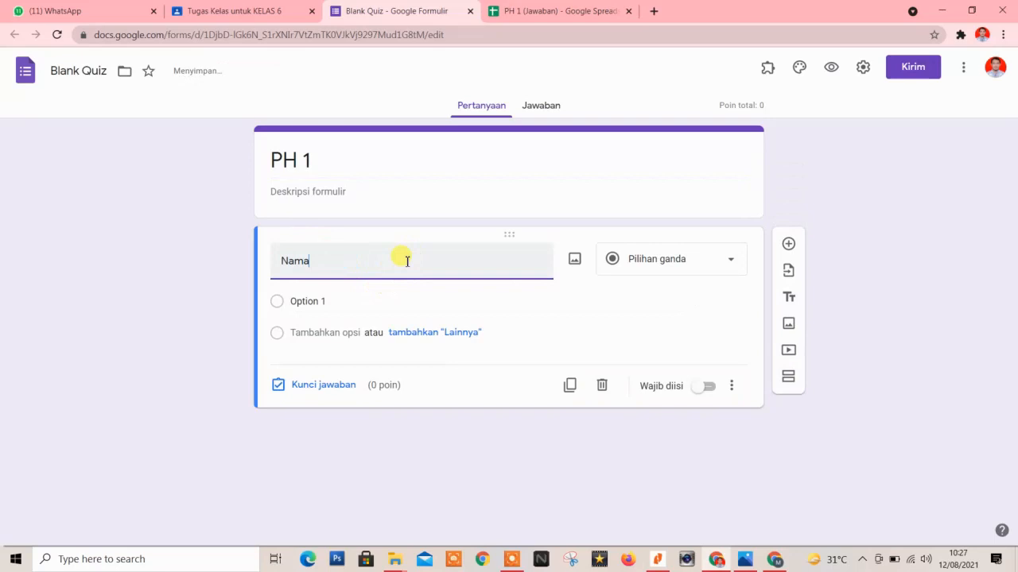
click(313, 303)
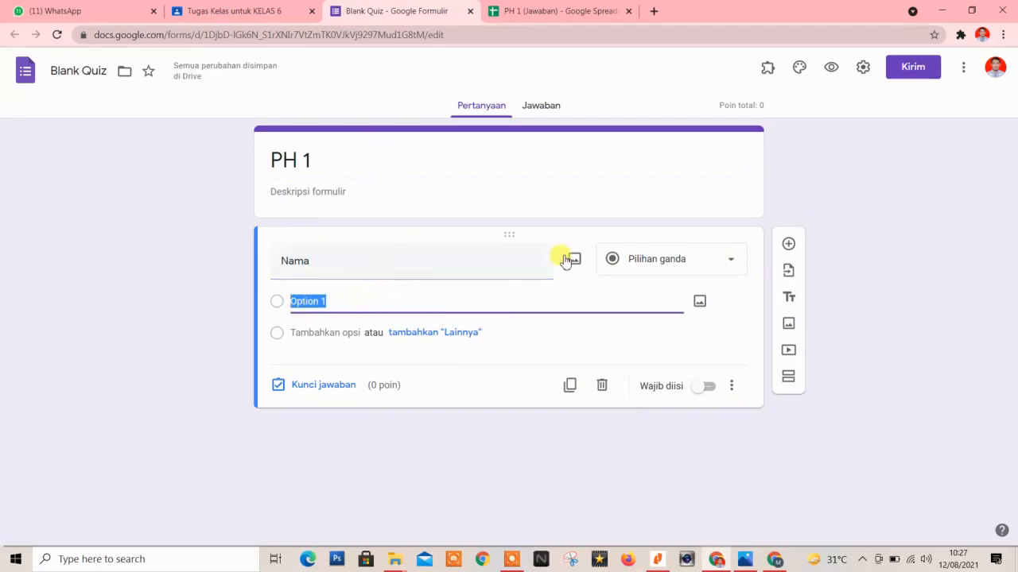
click(720, 272)
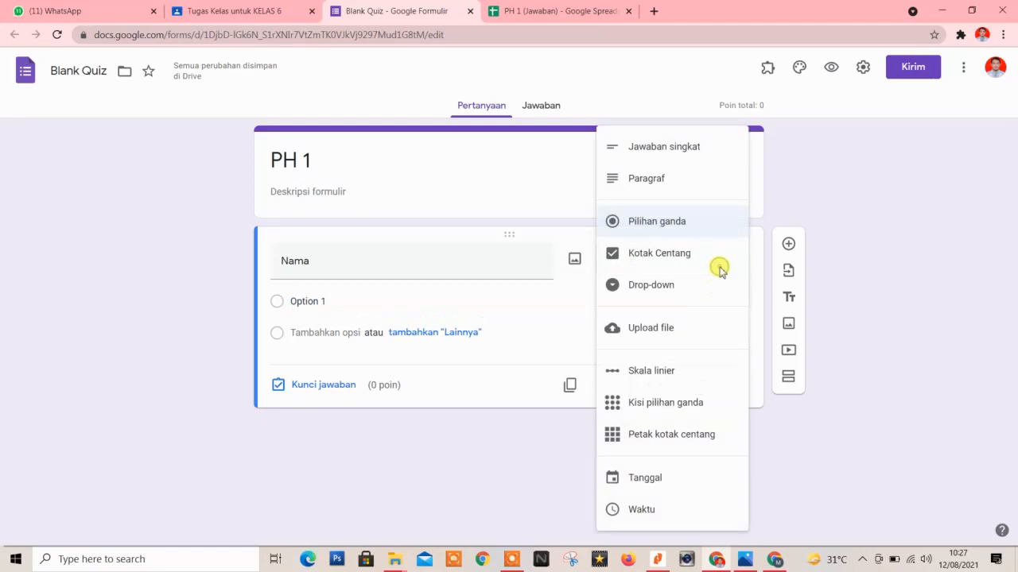
click(644, 158)
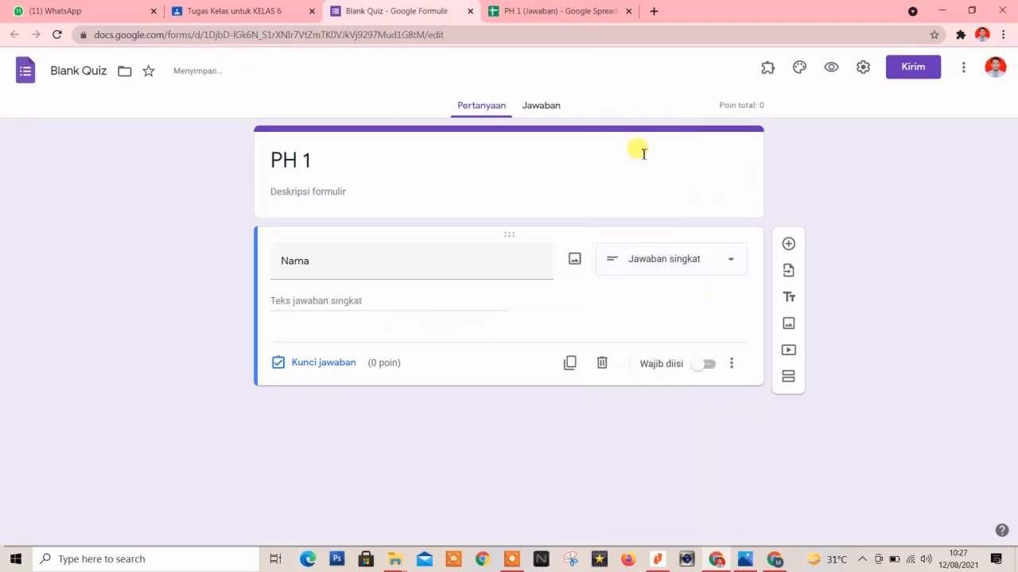
click(671, 263)
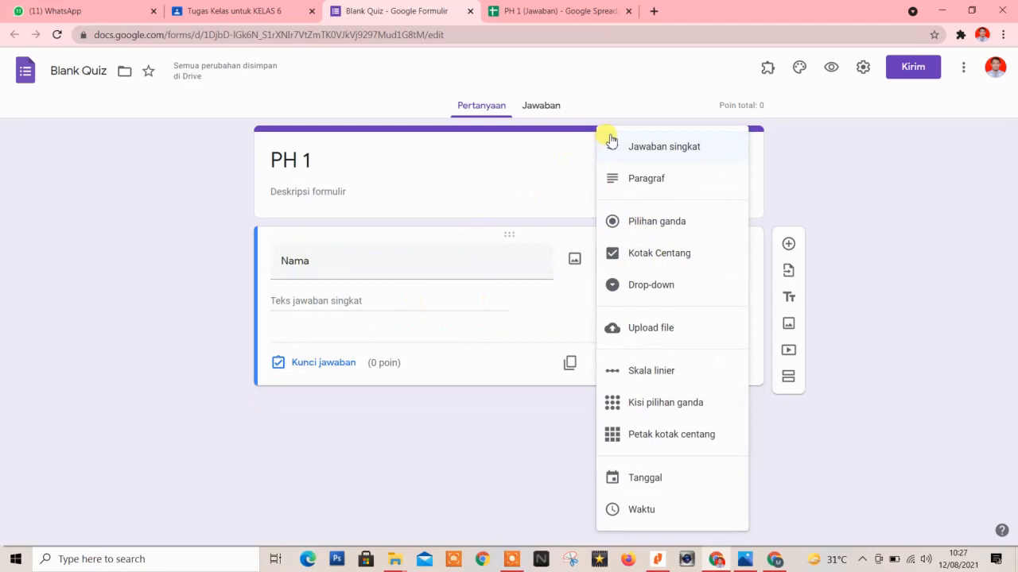
click(655, 157)
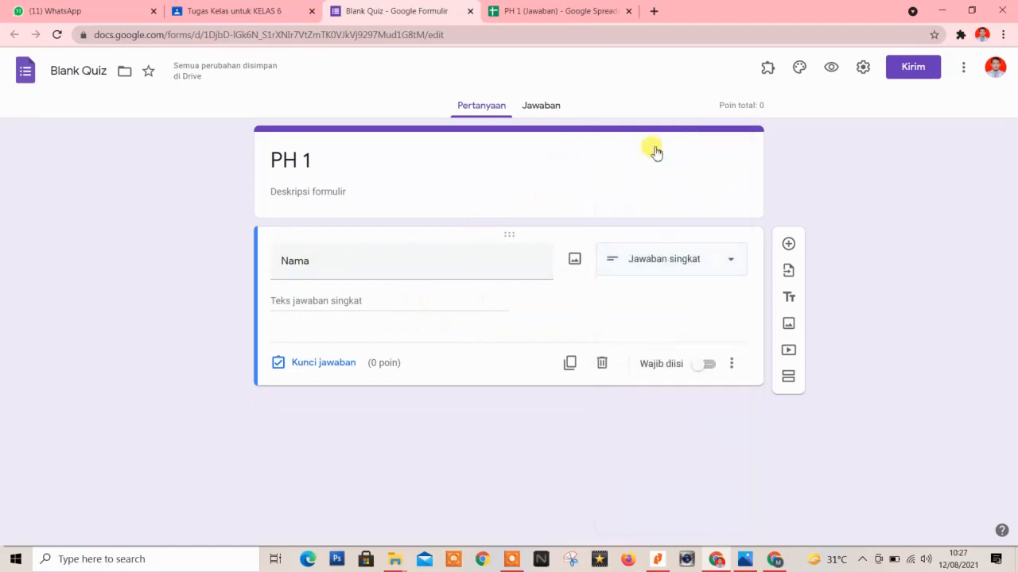
click(706, 370)
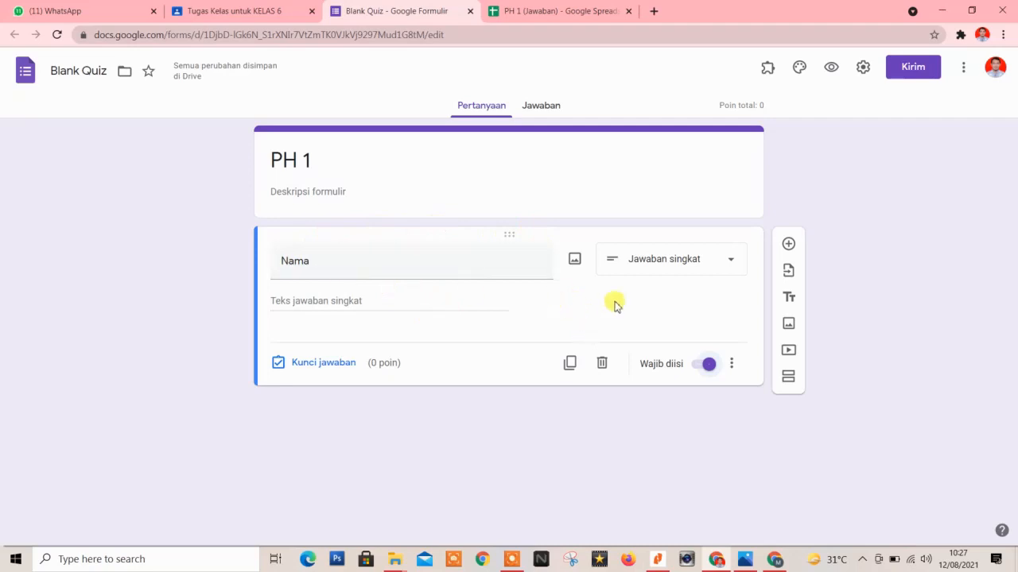
click(787, 247)
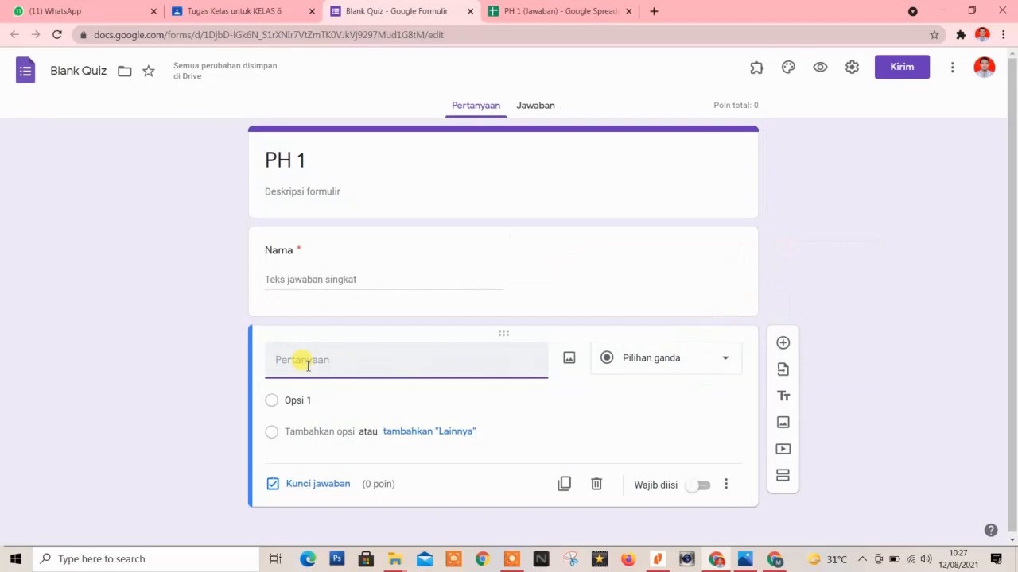
Enter question '1. 165 + 25 = ....' with first answer options 180 and 190.
text(1)
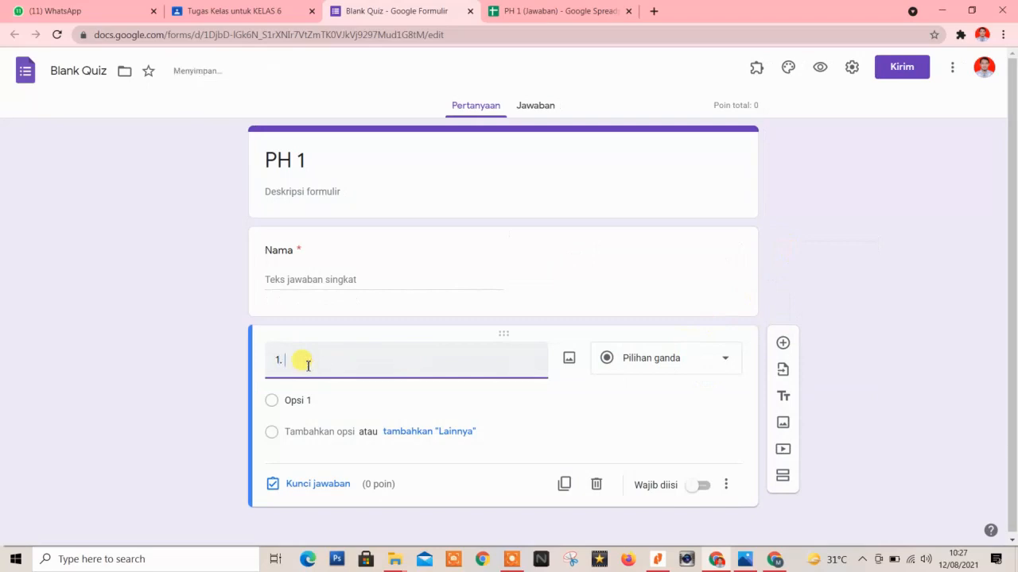
text(. 165)
text(+ 25 = ....)
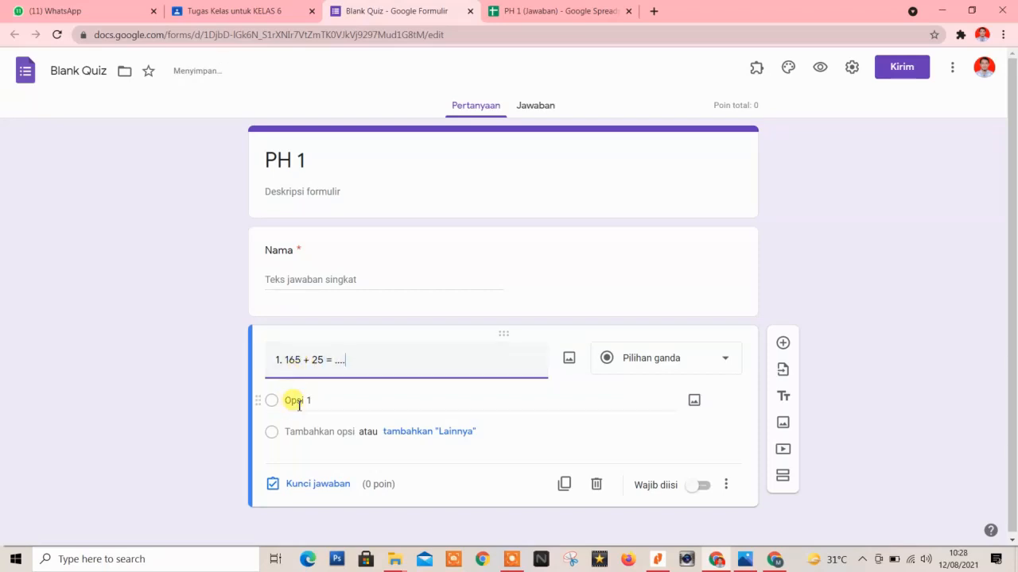
click(302, 402)
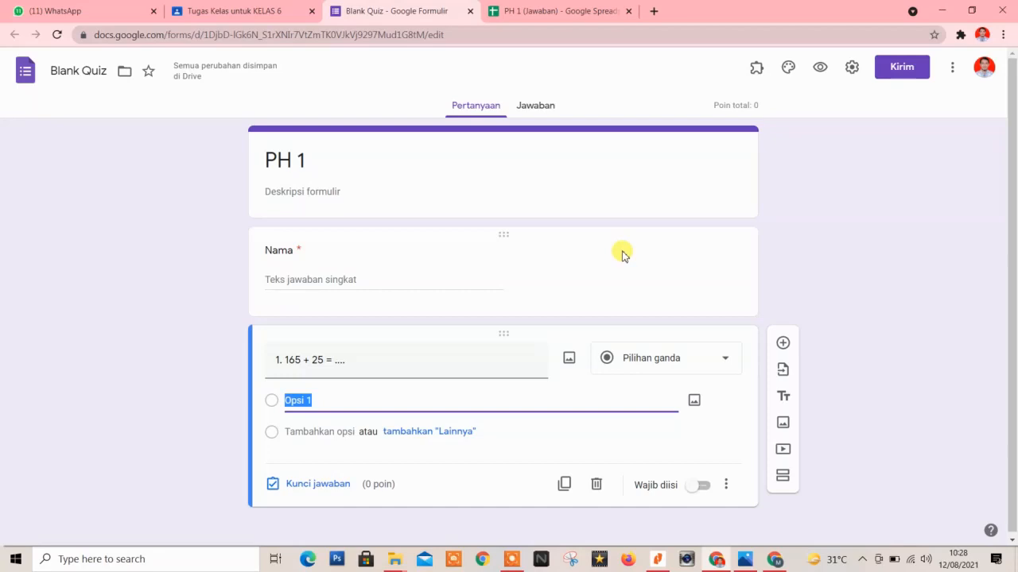
text(180)
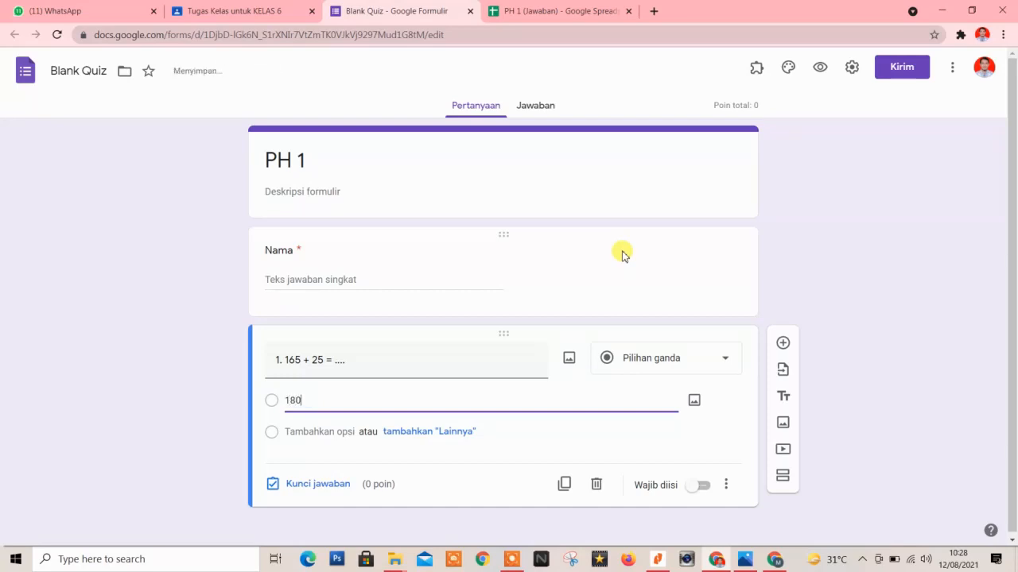
key(Return)
text(1)
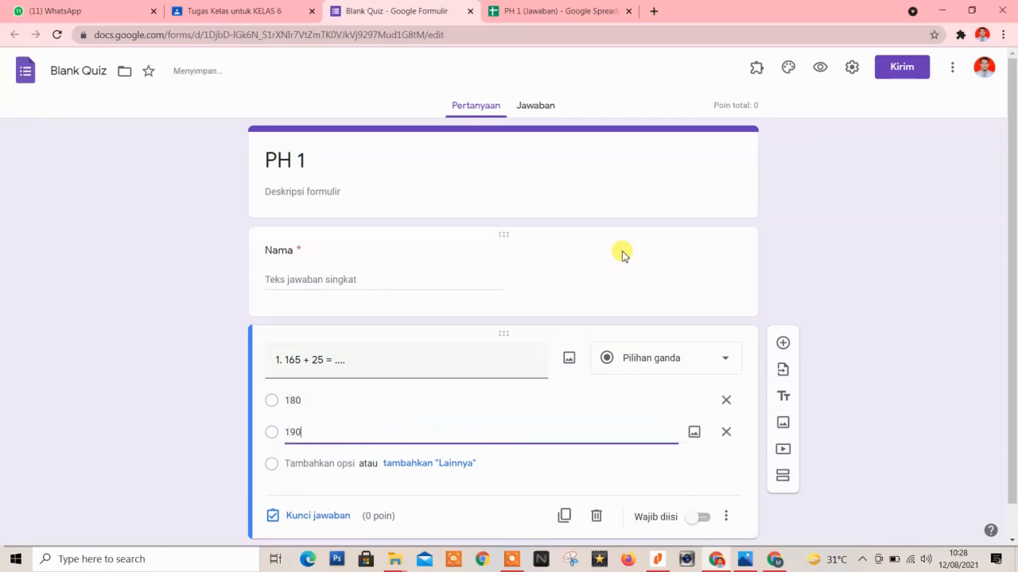
text(90)
key(Return)
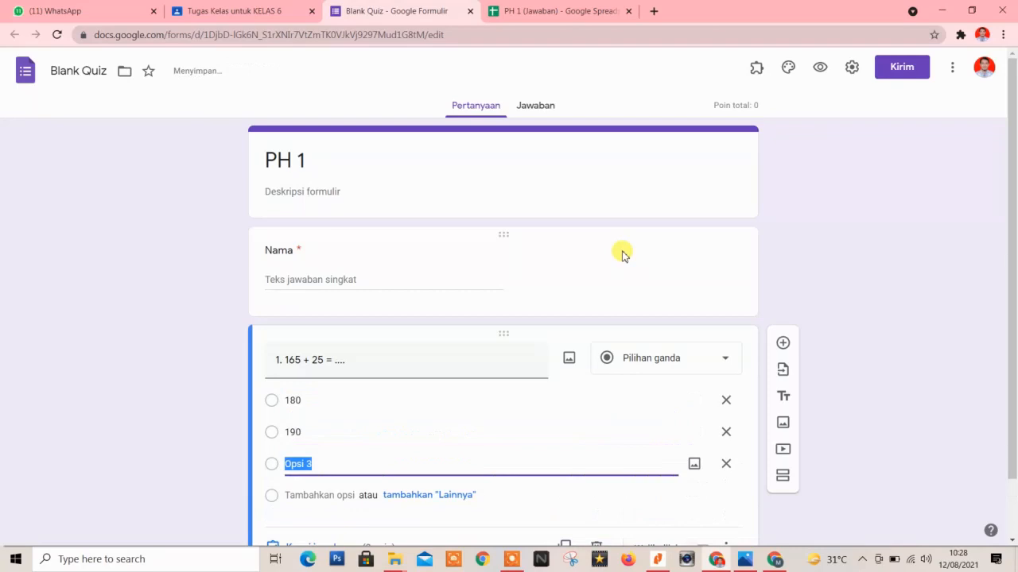
Add options 130 and 195 and keep the question as multiple choice.
text(130)
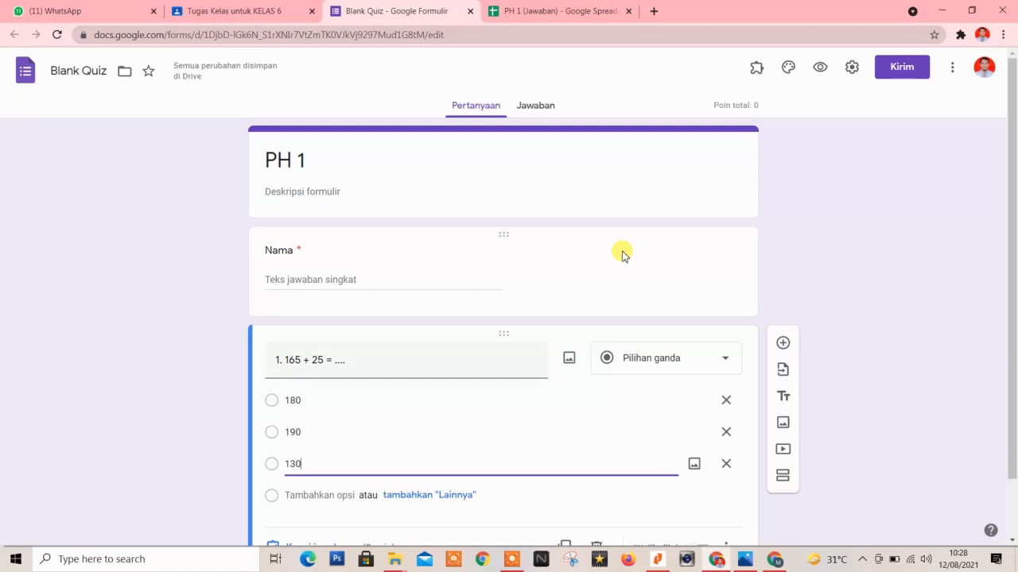
key(Return)
text(195)
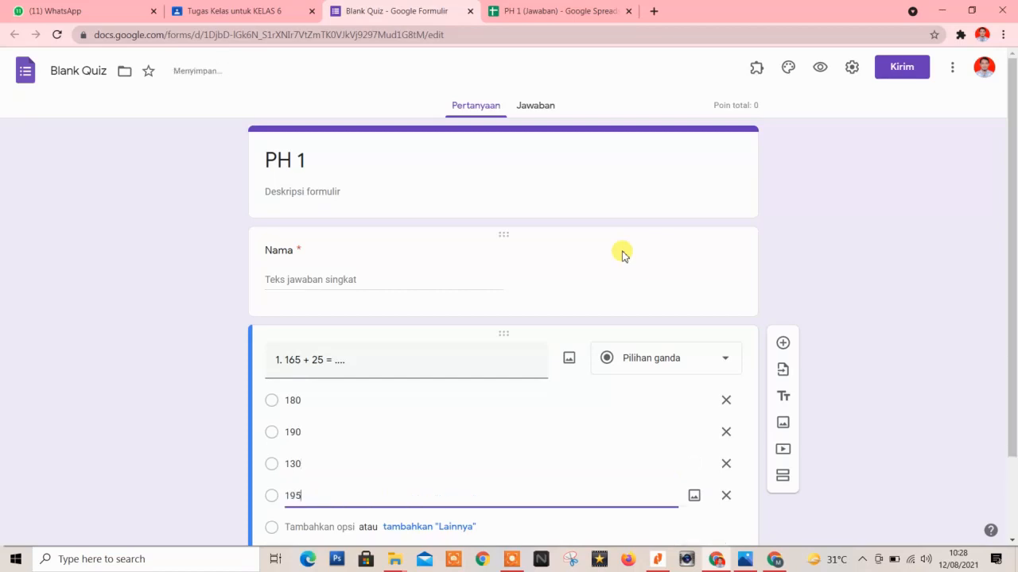
click(662, 369)
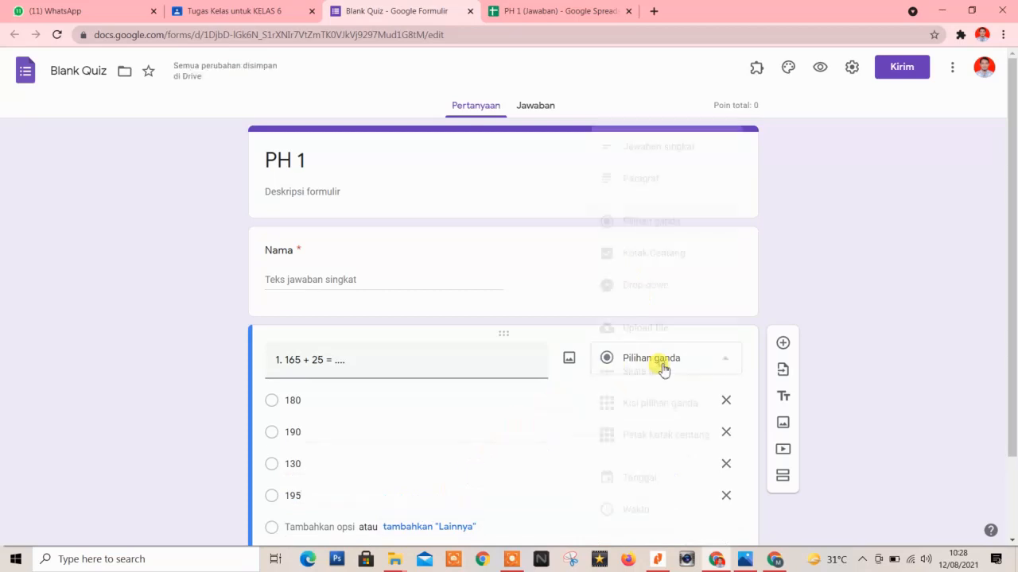
click(643, 220)
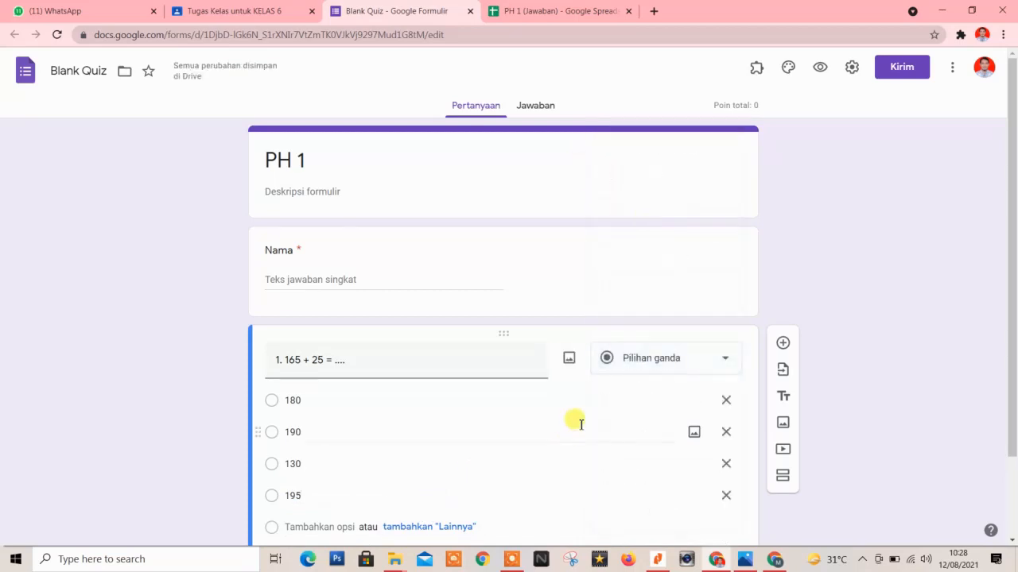
scroll(337, 453, down, 2)
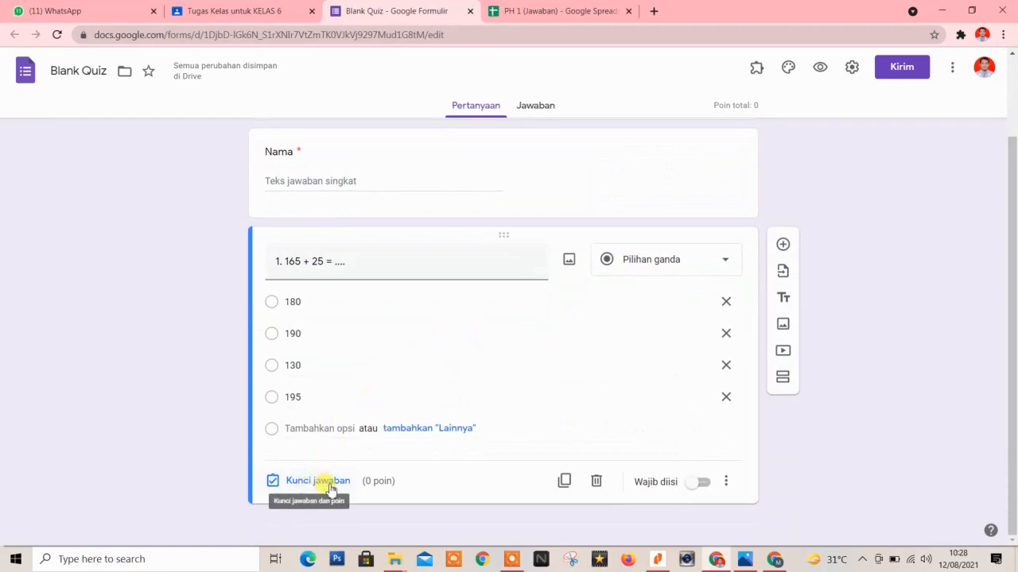
click(650, 259)
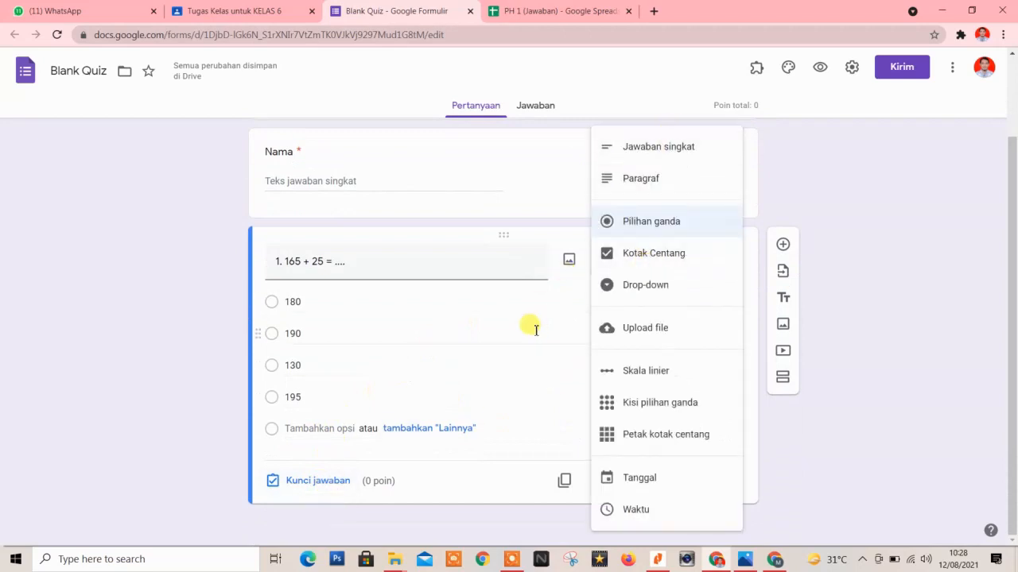
Set question 1's answer key to 190, worth 20 points.
click(565, 285)
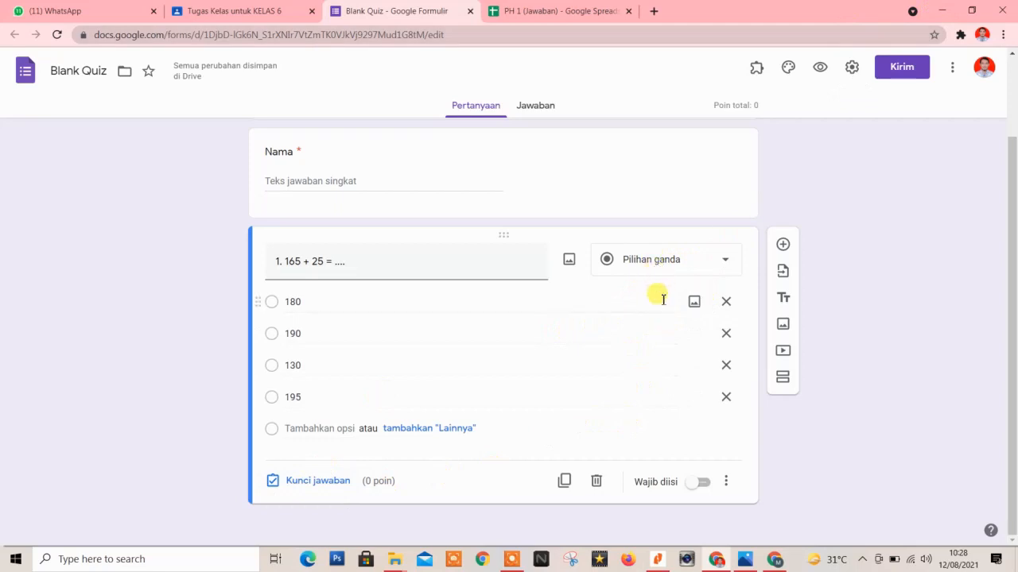
click(300, 488)
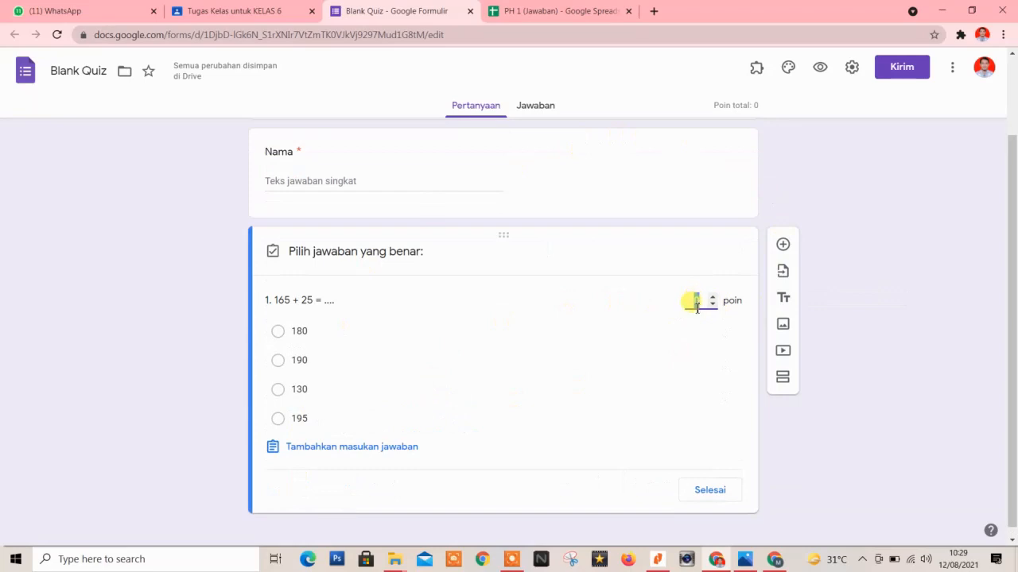
text(20)
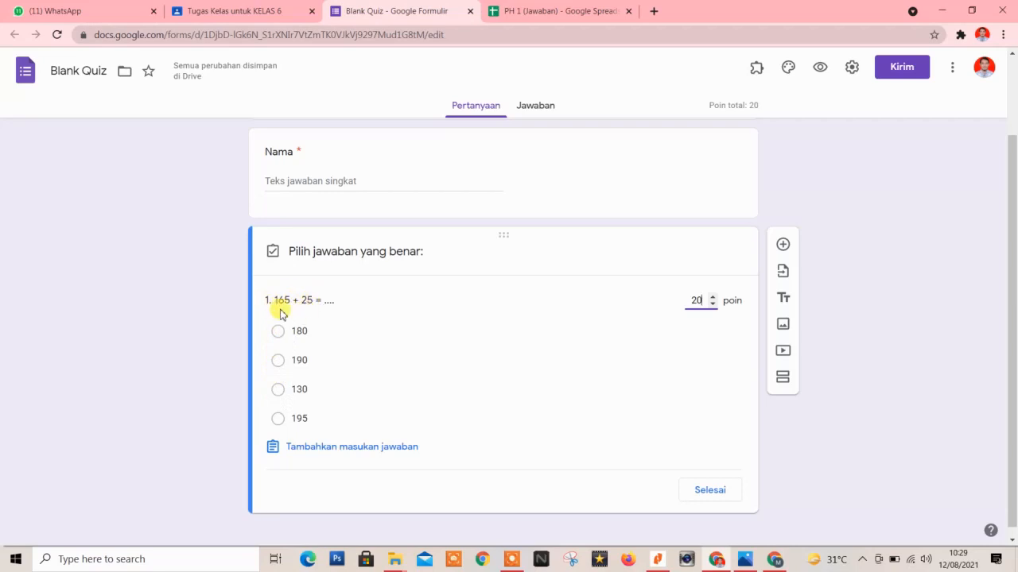
click(278, 363)
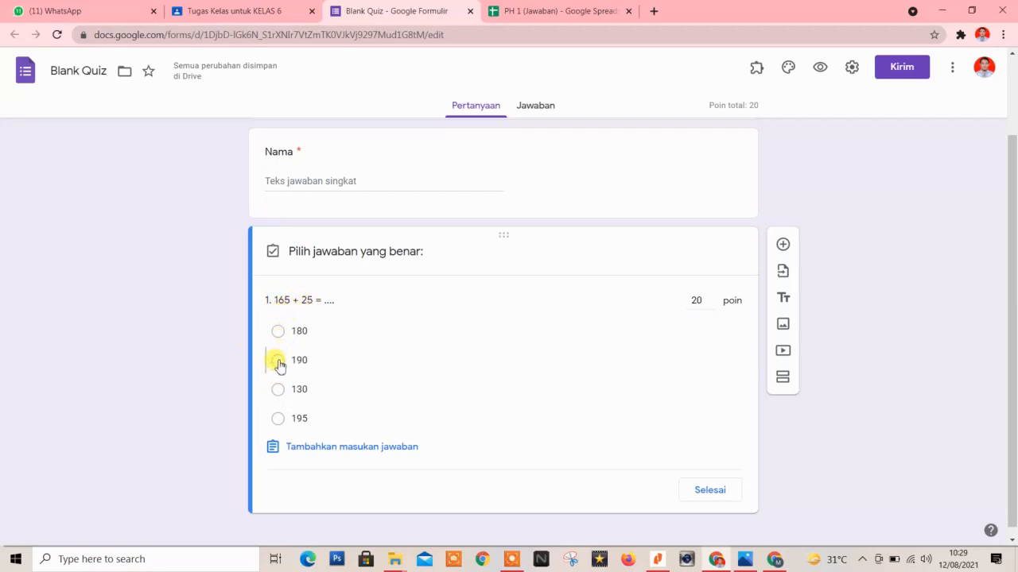
click(710, 491)
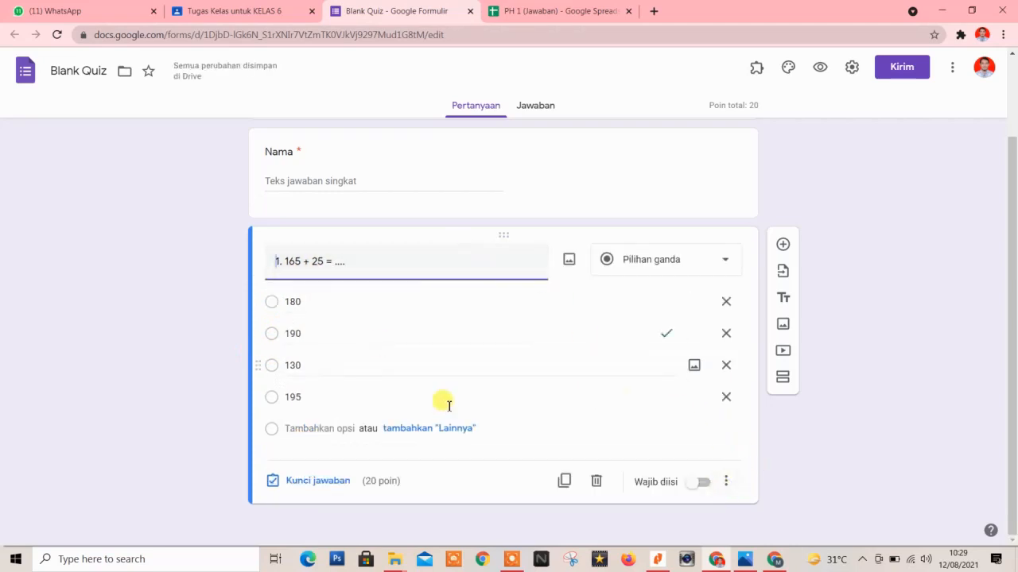
Make question 1 required, add question 2 numbered '2.', and bring up its image dialog.
click(700, 483)
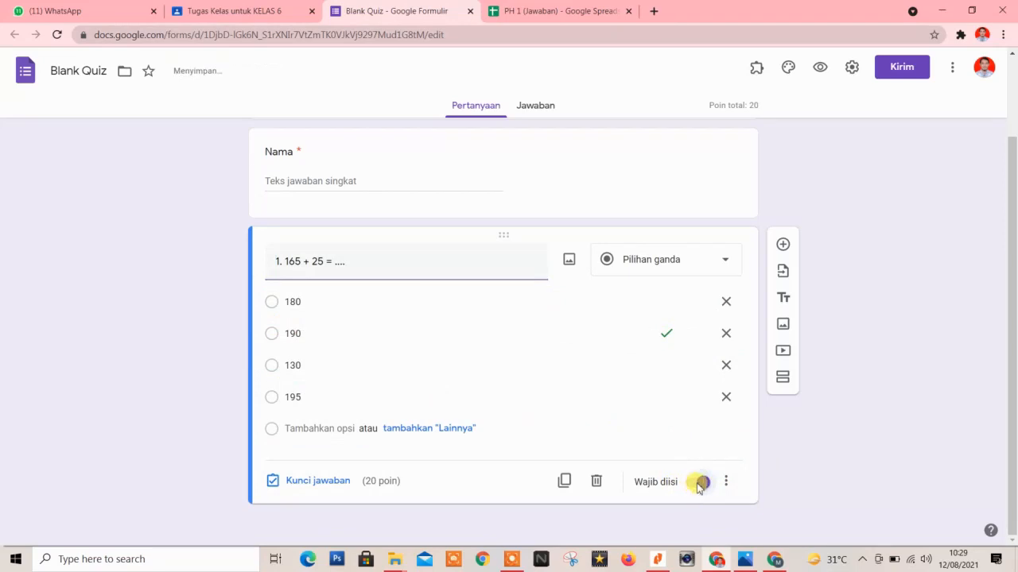
click(783, 246)
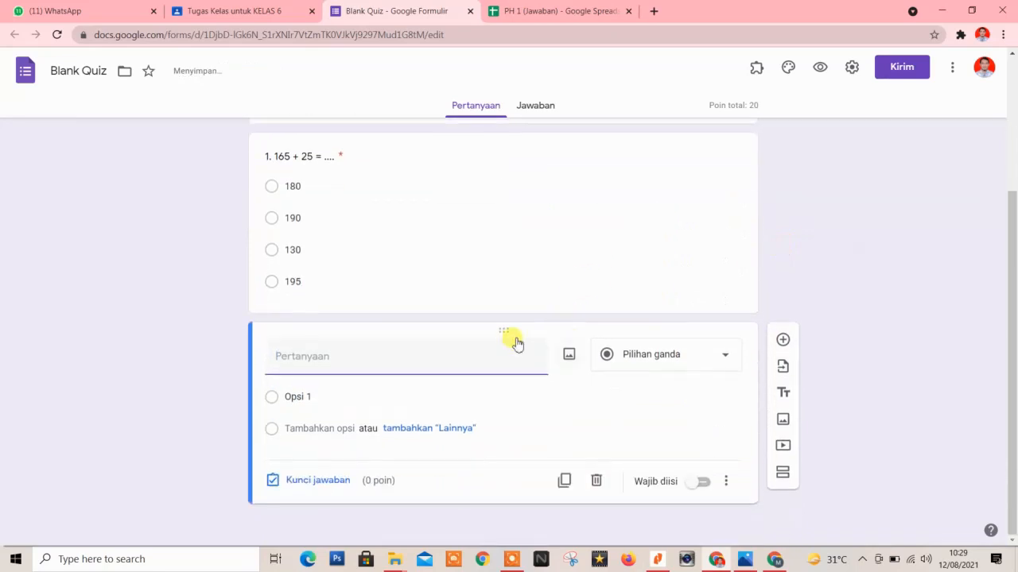
text(2.)
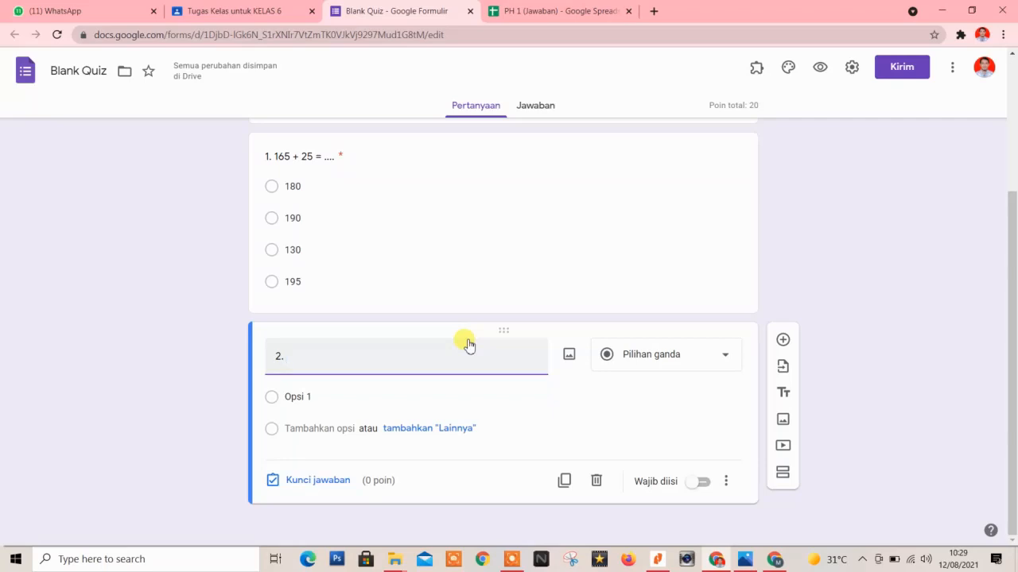
click(568, 357)
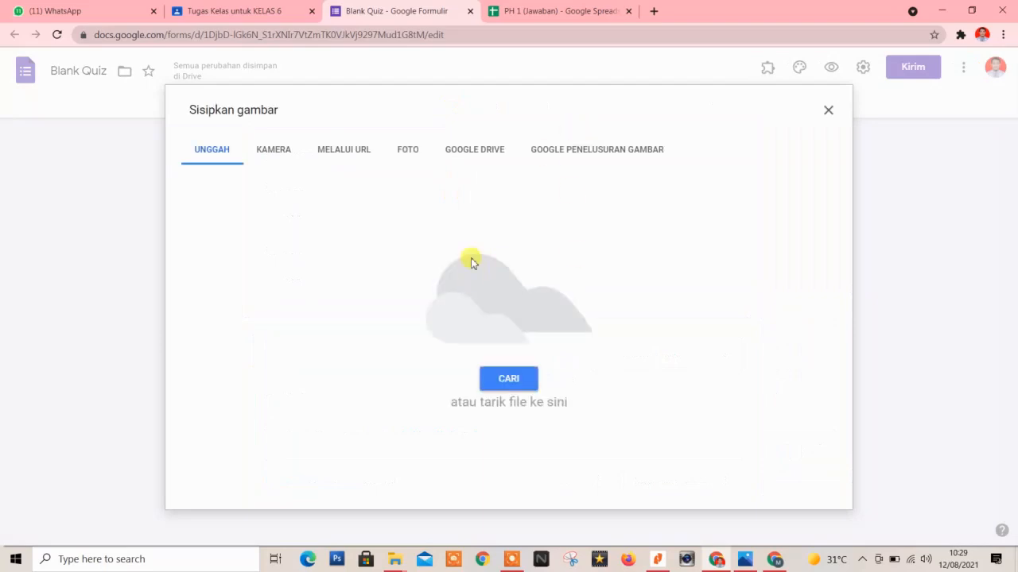
Browse the Insert image sources (upload, camera, URL, photos, Drive), ending on Google image search.
click(596, 150)
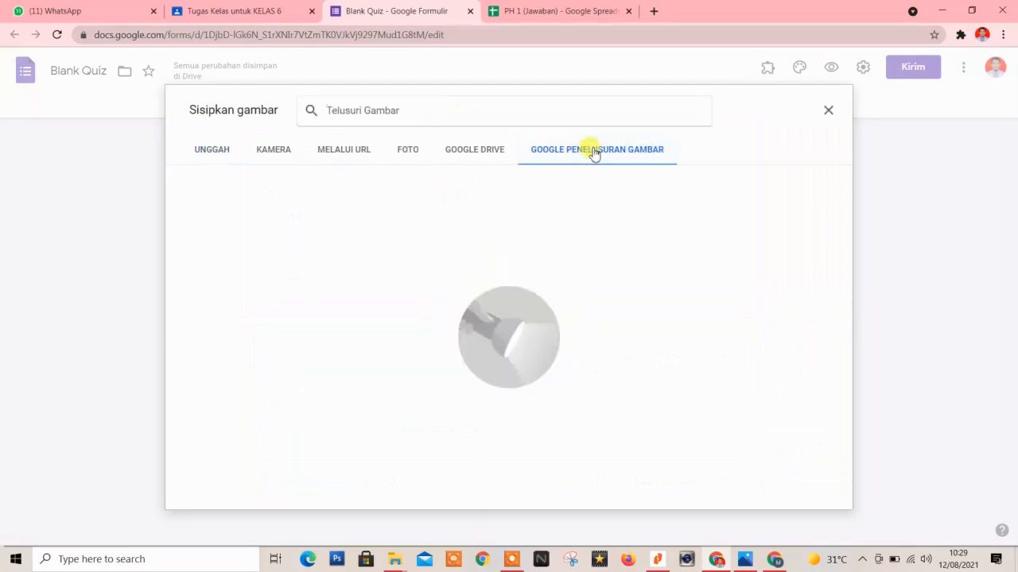
click(220, 151)
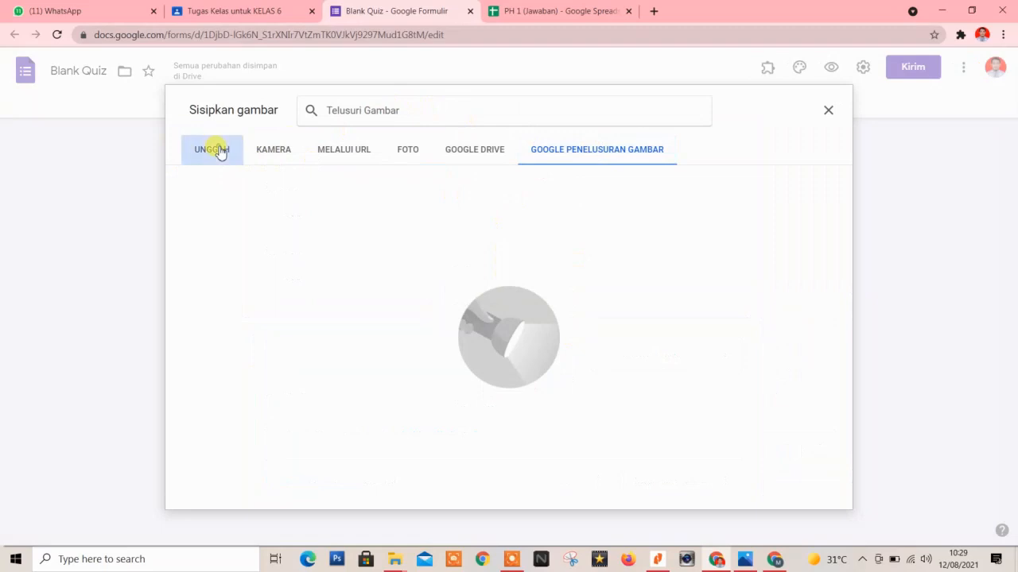
click(272, 151)
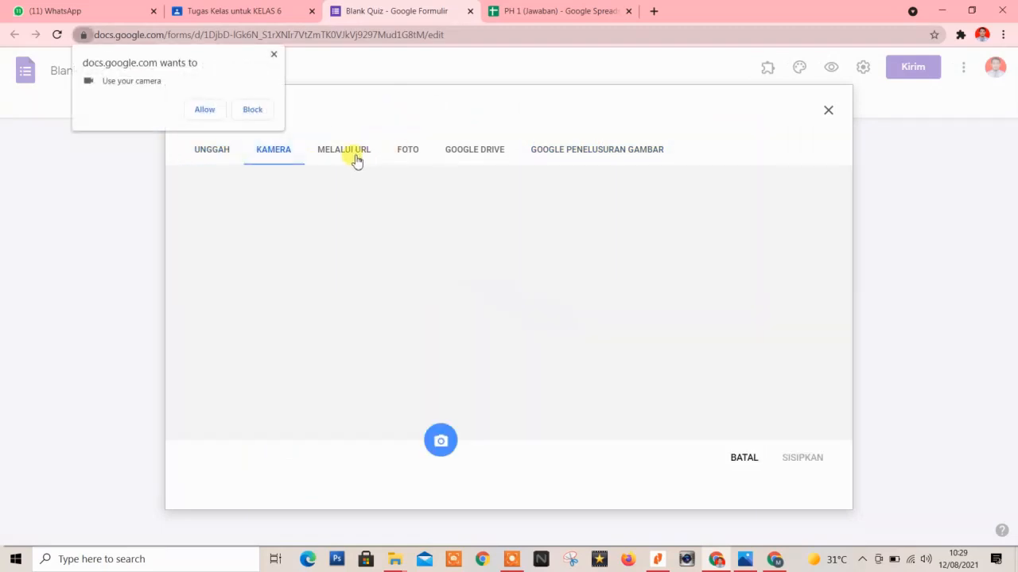
click(354, 159)
click(273, 54)
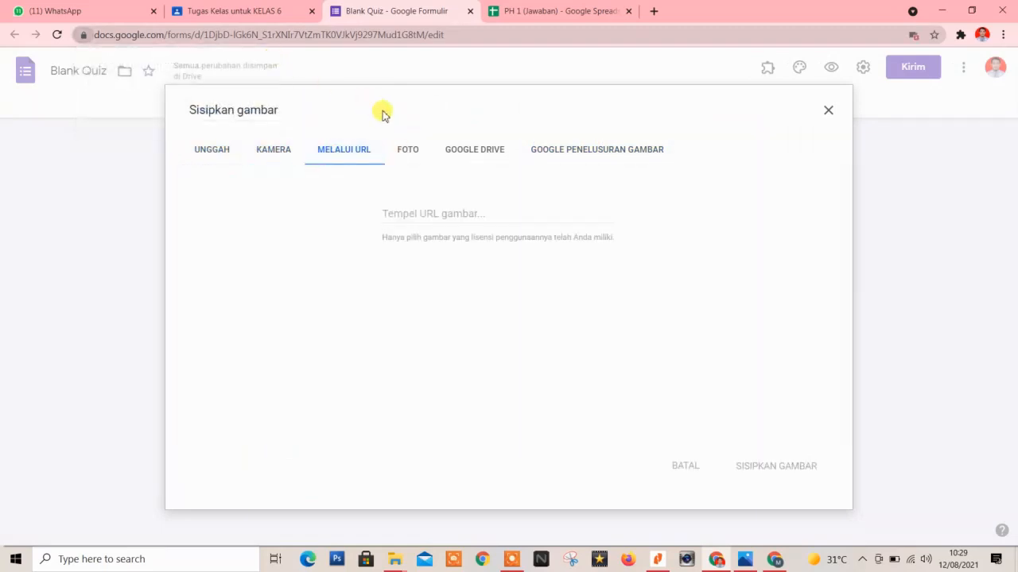
click(406, 151)
click(474, 151)
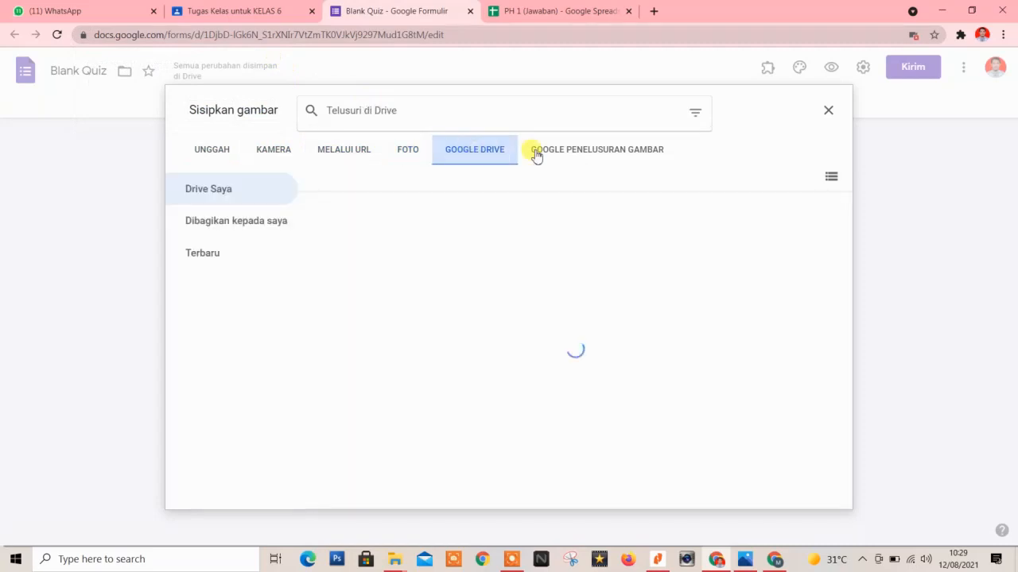
click(567, 153)
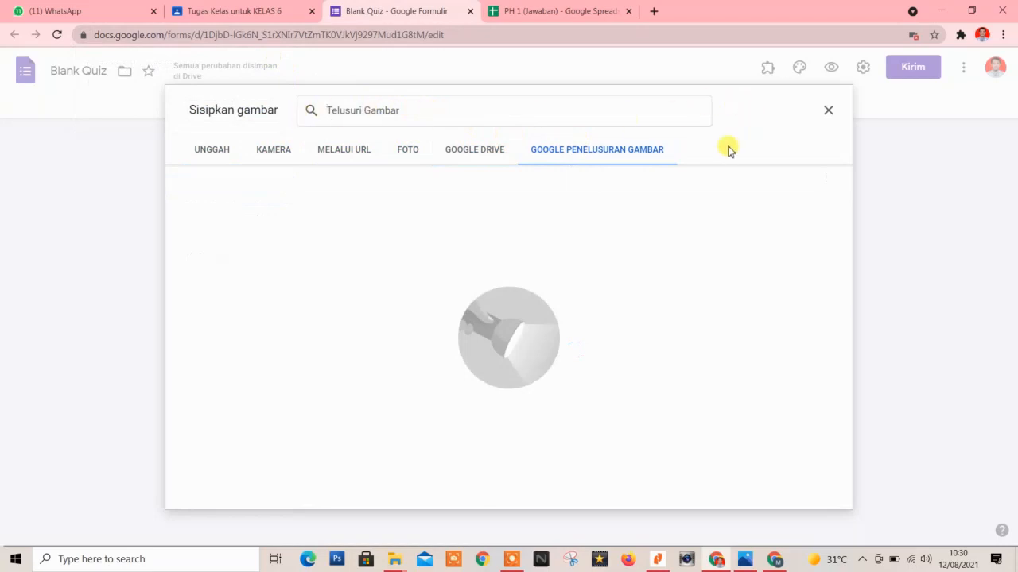
Search images for 'kubus' and insert the wireframe cube with dashed edges into question 2.
text(kubus)
key(Return)
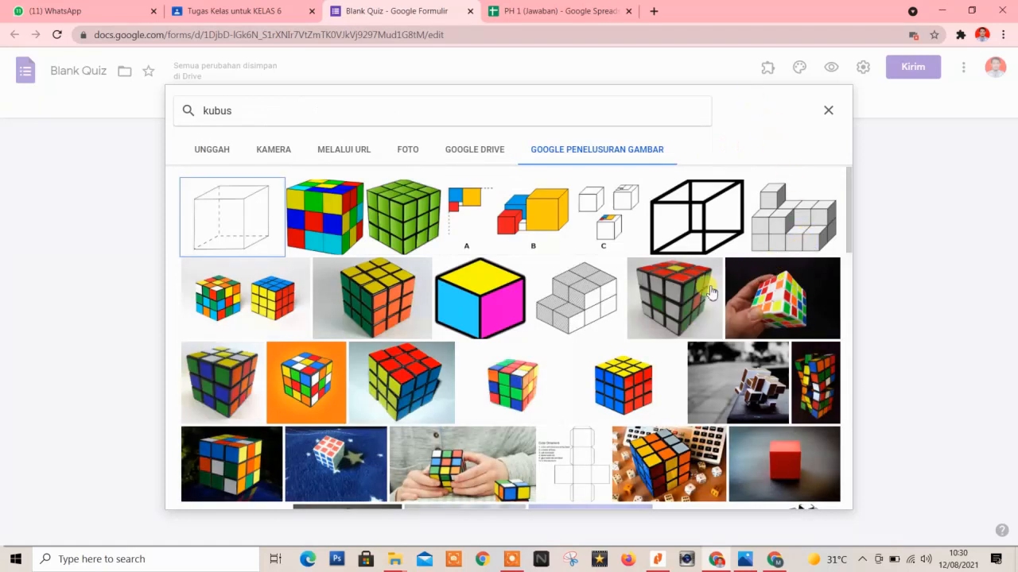
click(232, 228)
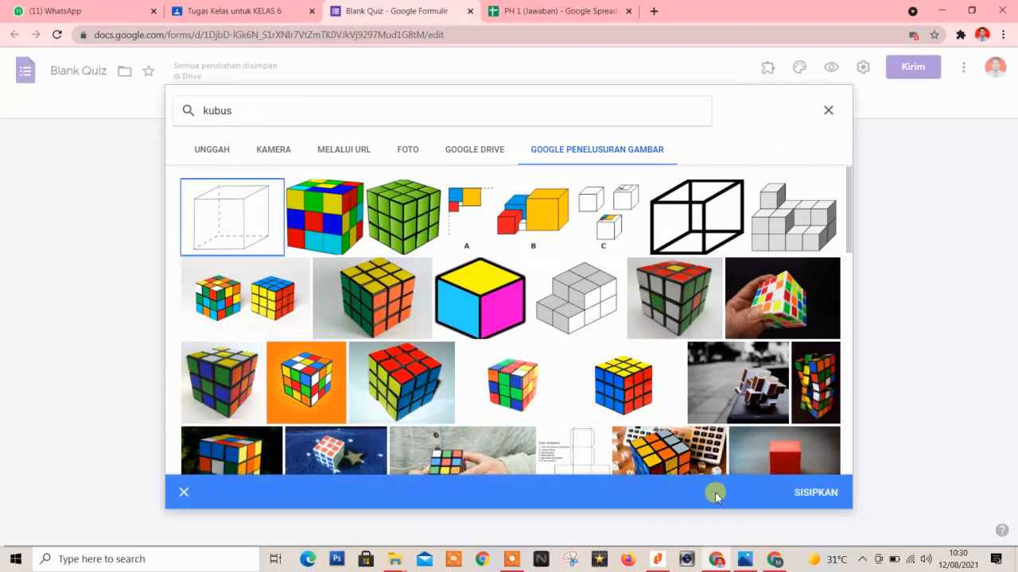
click(799, 496)
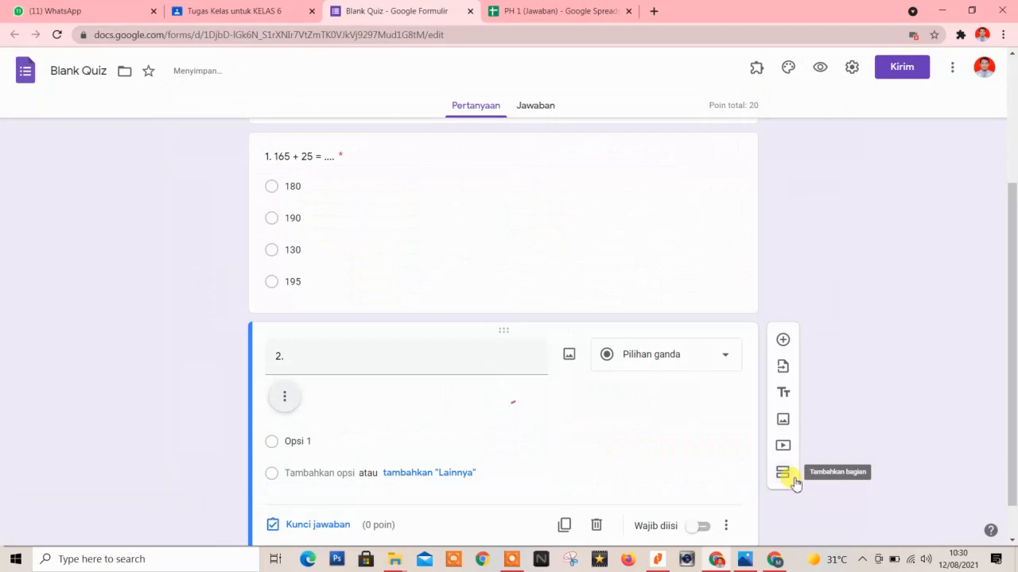
Write a first draft of question 2's wording, ending 'Berapakah jumlah Rusuknya'.
scroll(586, 430, down, 4)
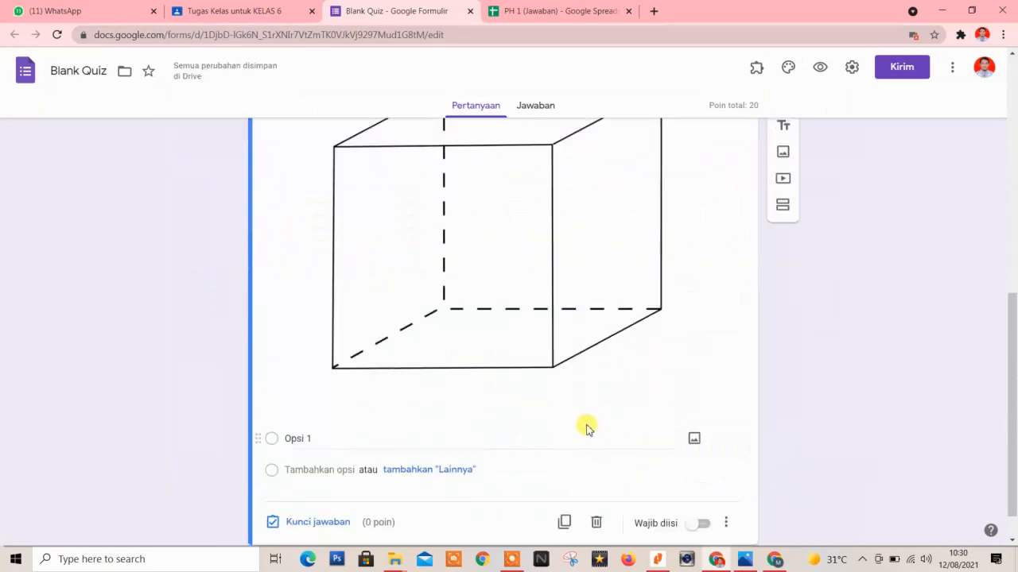
scroll(586, 426, up, 3)
double_click(366, 297)
click(368, 297)
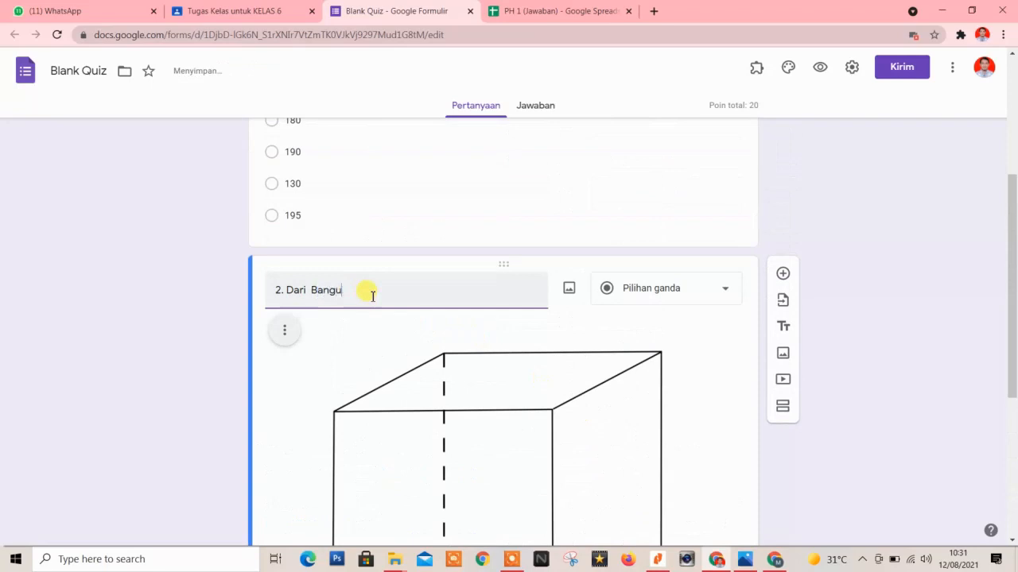
text(ersebut, Berapakah juml)
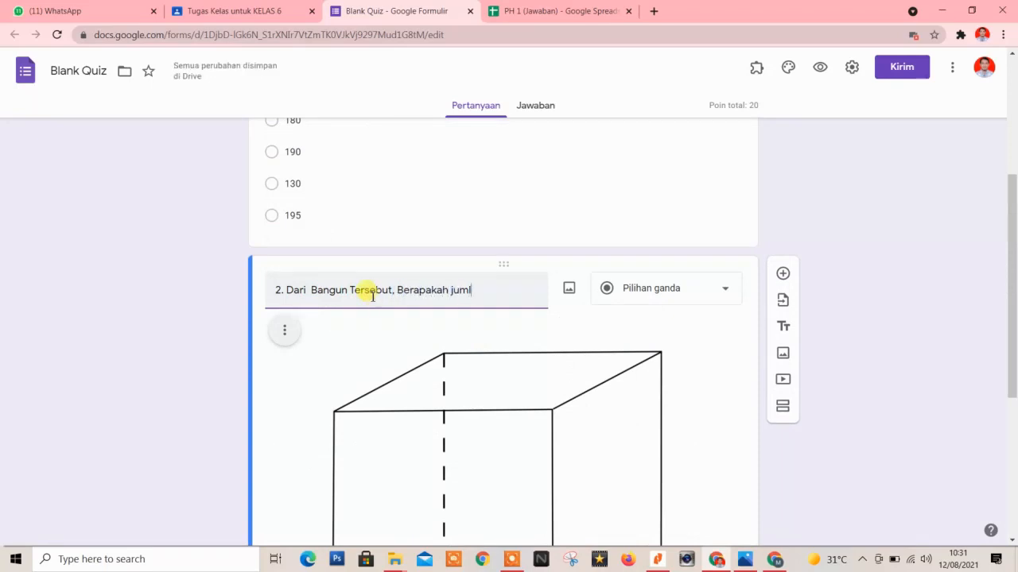
text(ah Ru)
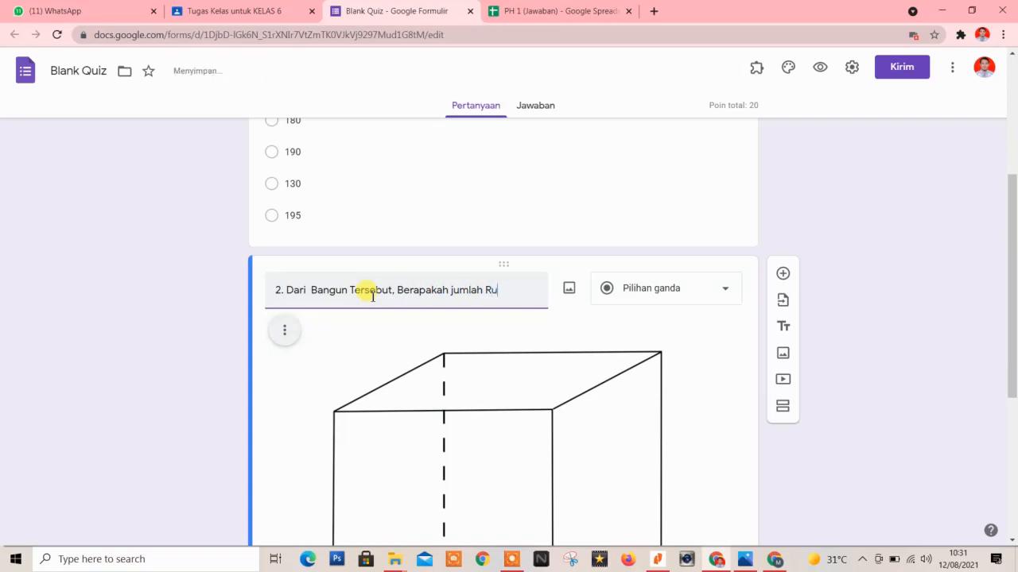
text(suknya)
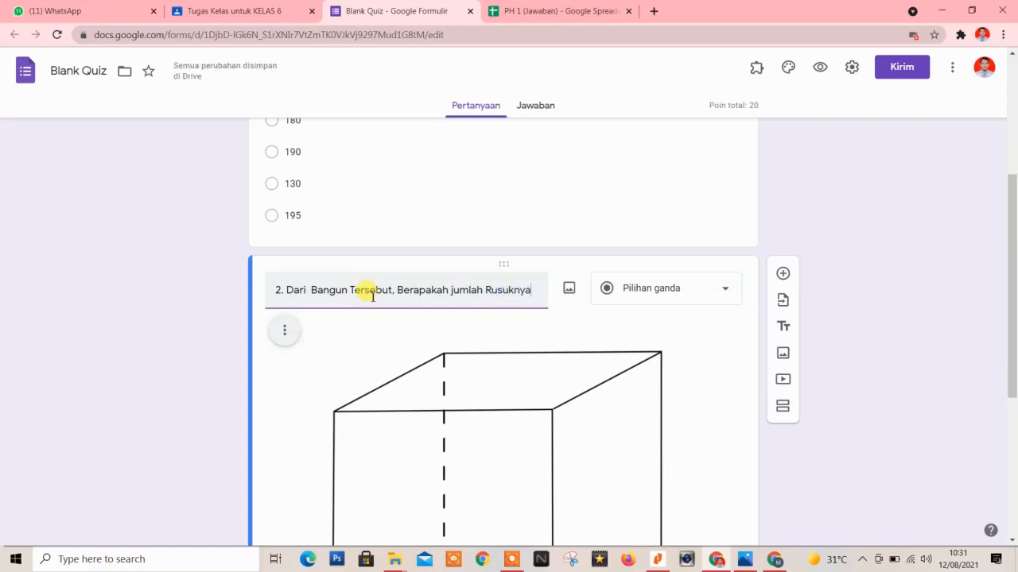
Replace the wording with 'Berapakah jumlah rusuk pada bangun berikut' and move to the first choice.
scroll(390, 297, up, 4)
scroll(403, 271, down, 4)
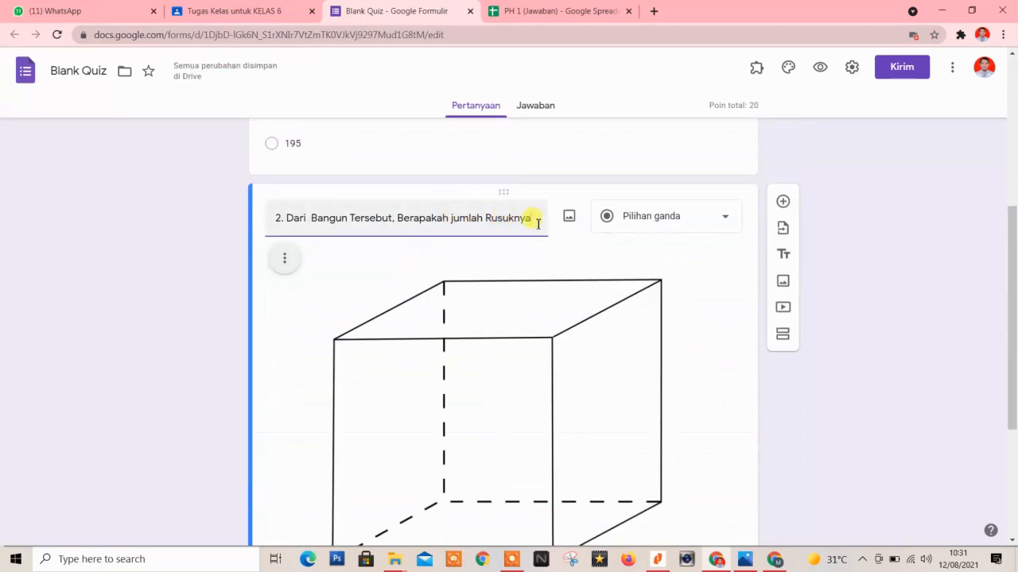
drag(537, 223, 290, 213)
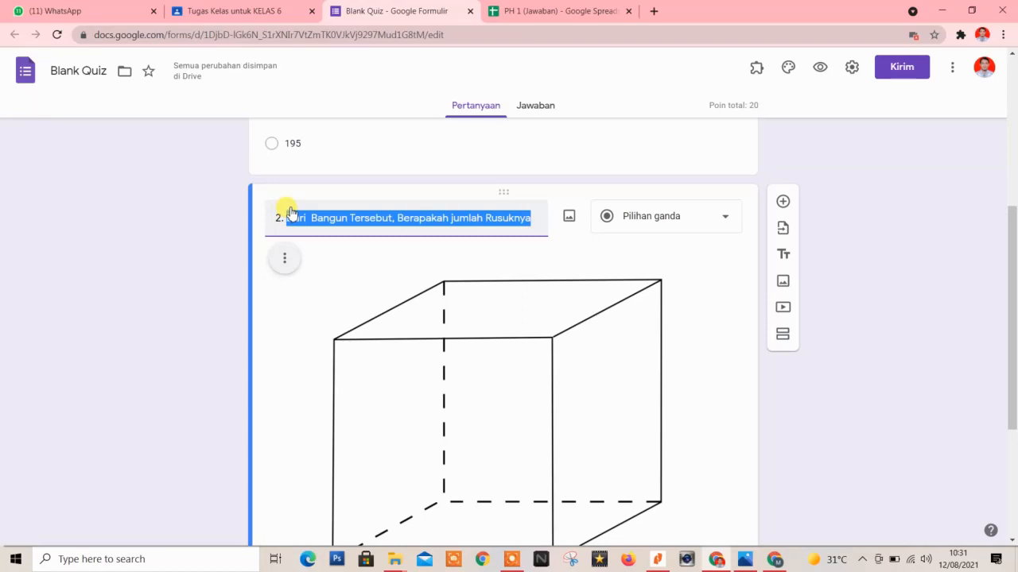
key(BackSpace)
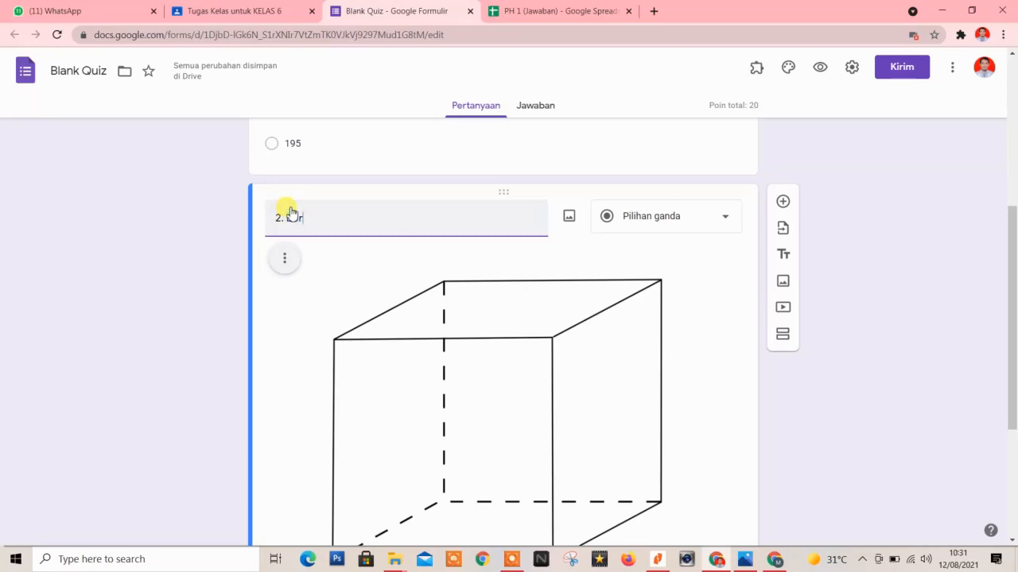
text(Berapakah j)
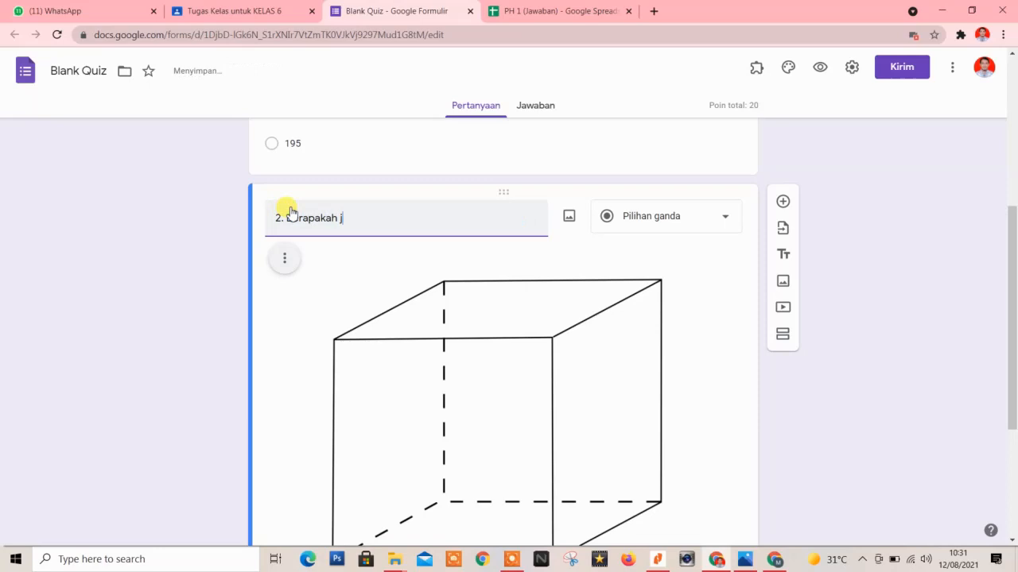
text(umlah)
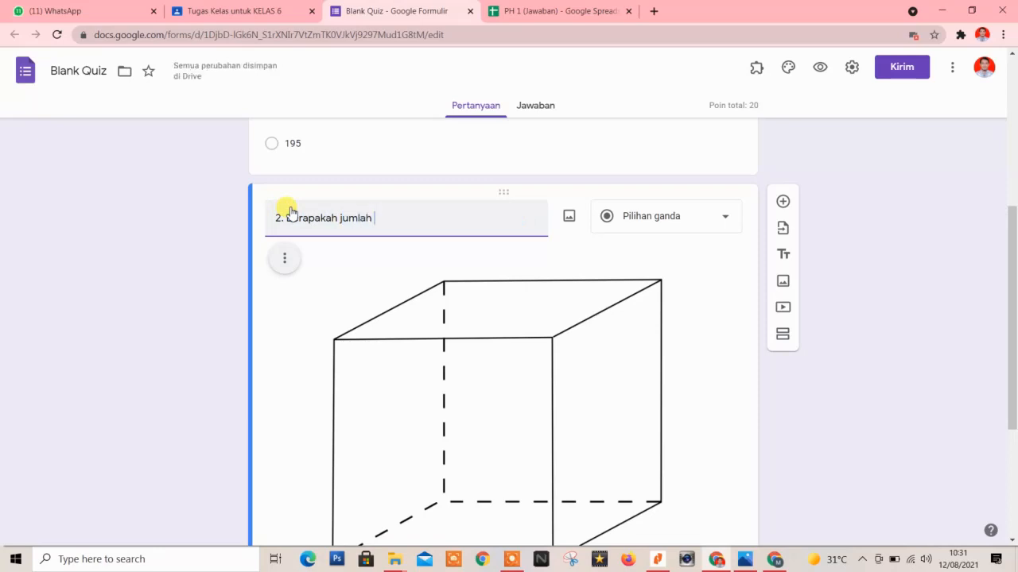
text( rusuk pada bangun berikut)
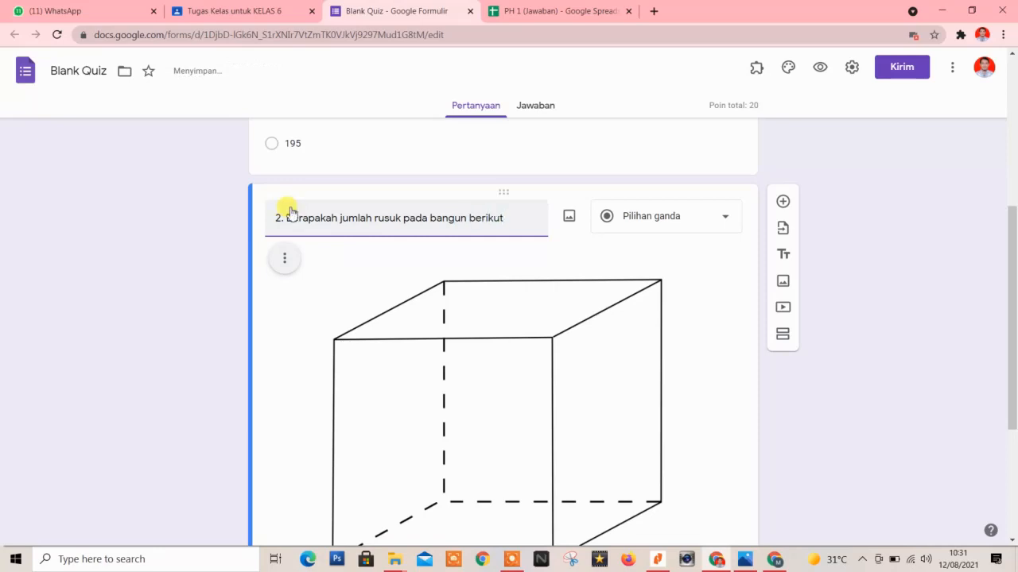
scroll(274, 238, down, 3)
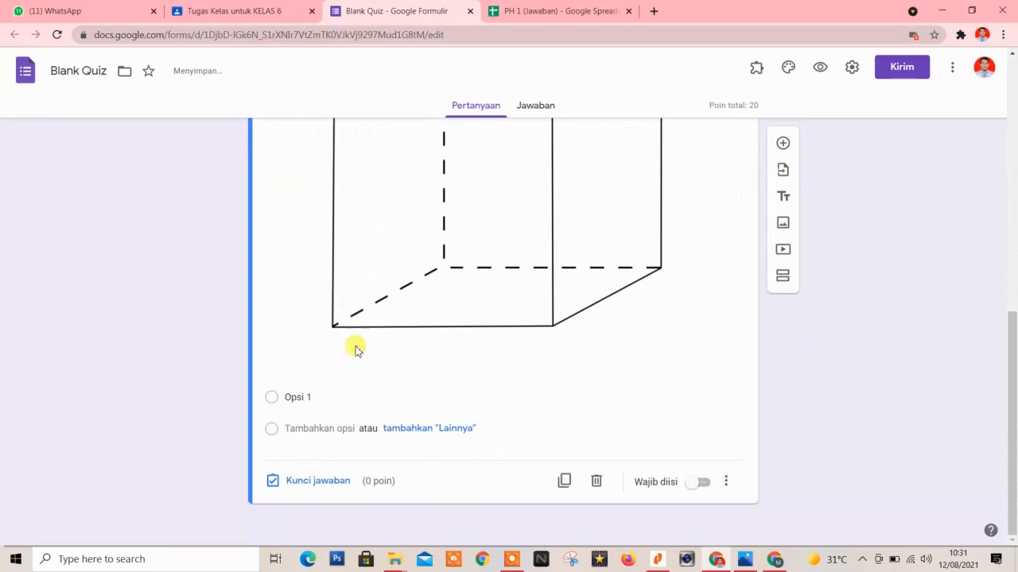
click(299, 395)
scroll(431, 387, up, 4)
scroll(415, 377, down, 2)
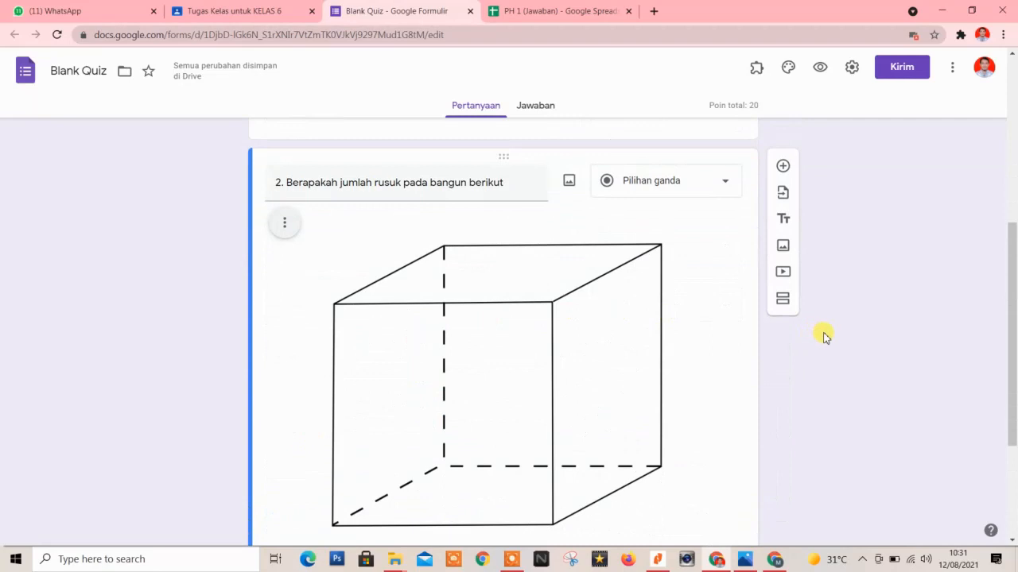
Enter answer choices 9, 14, 12 and 16 for question 2 and open its answer key.
scroll(824, 338, down, 3)
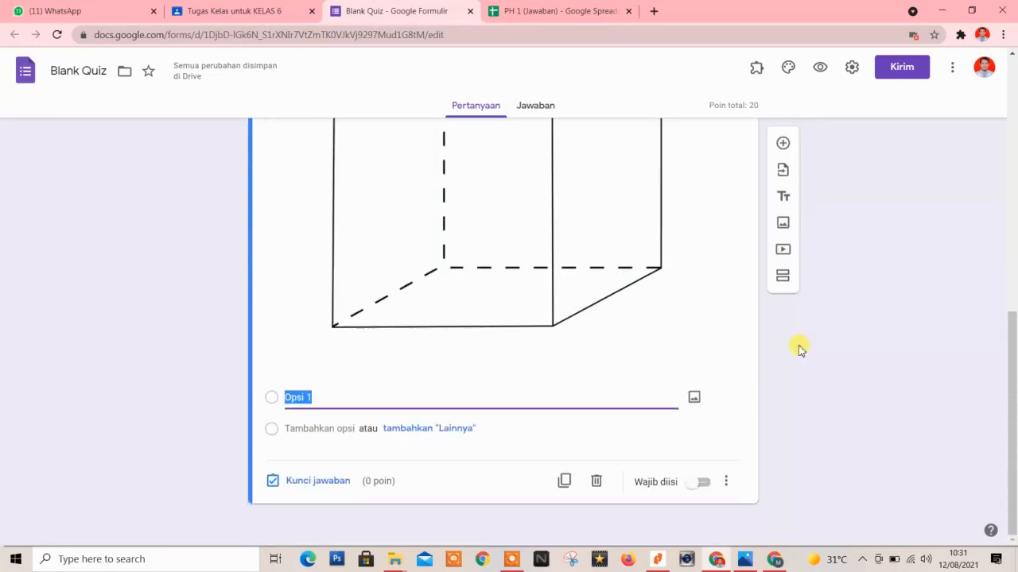
text(9)
key(Return)
text(14)
key(Return)
text(14)
key(BackSpace)
key(Return)
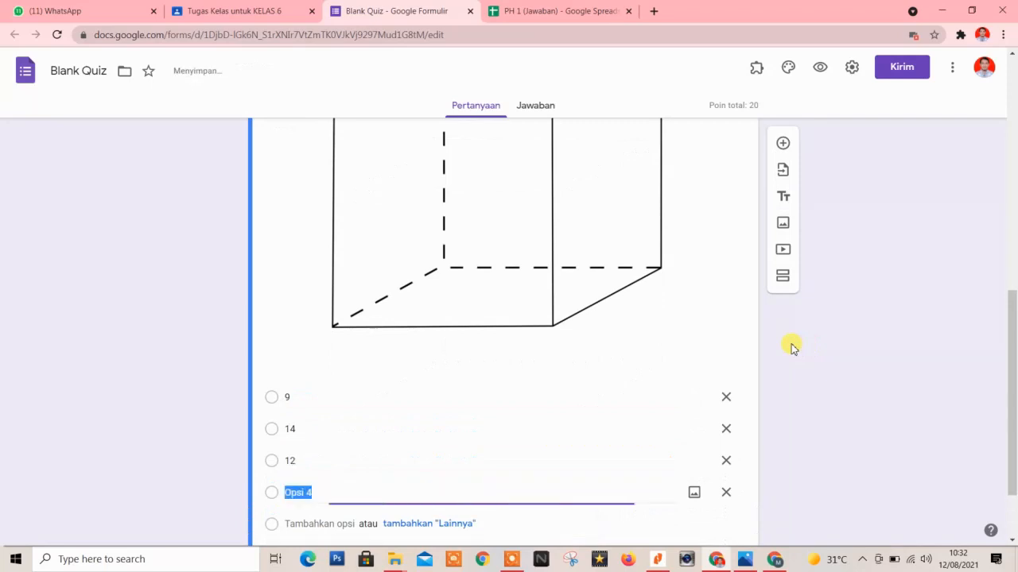
text(16)
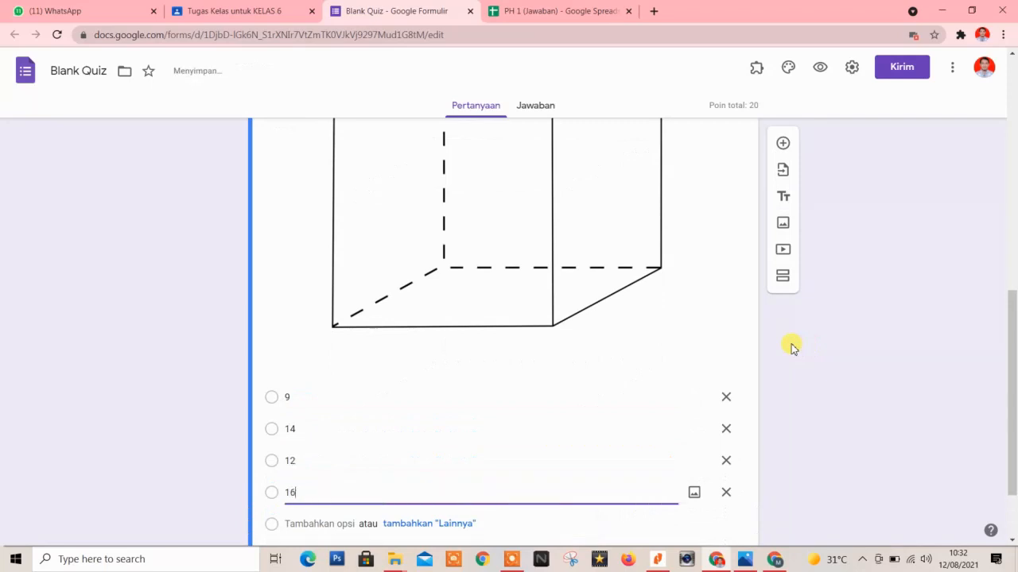
scroll(791, 346, down, 2)
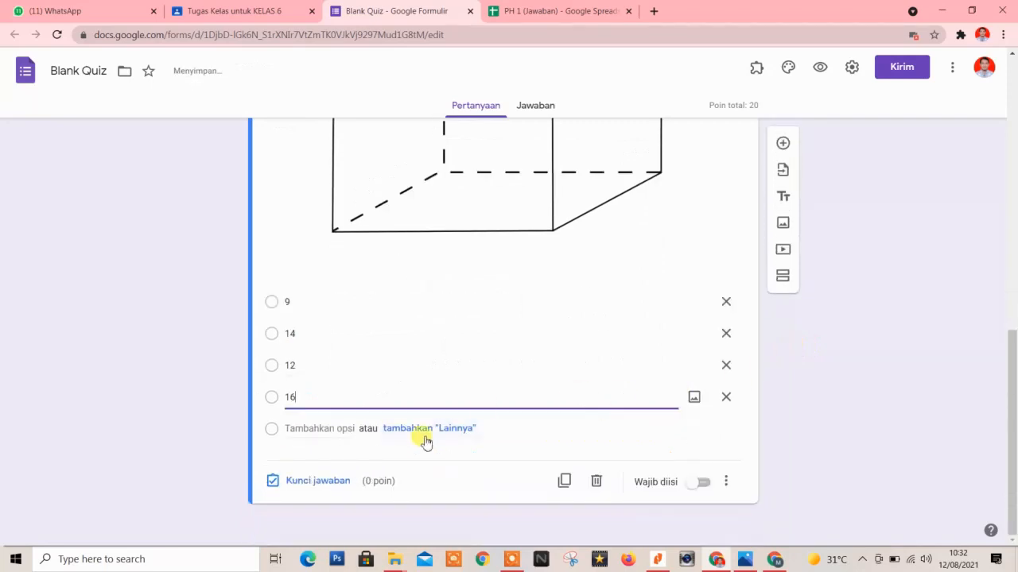
click(300, 483)
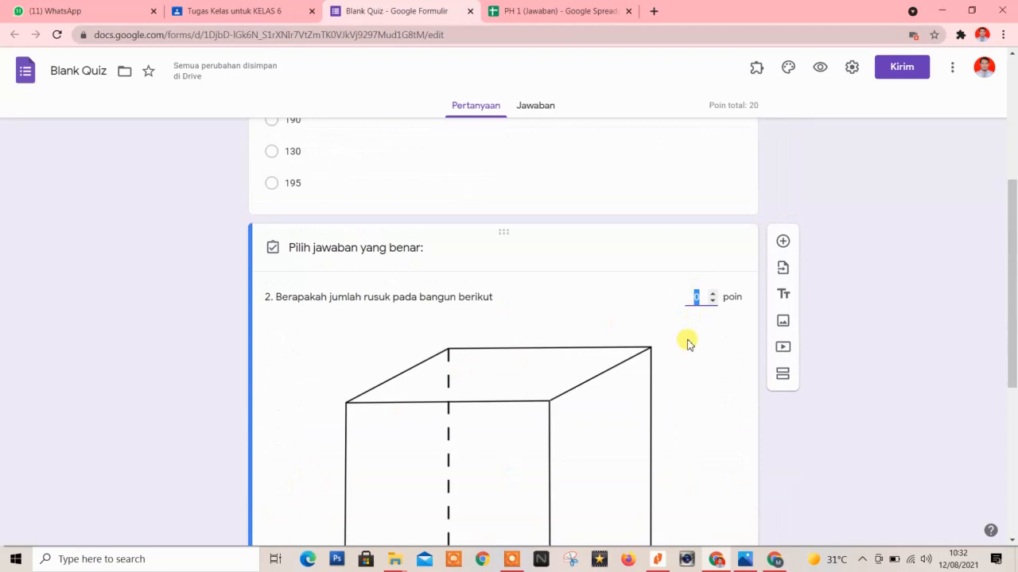
Mark 12 as question 2's correct answer, close the answer key, and make it required.
scroll(684, 344, down, 5)
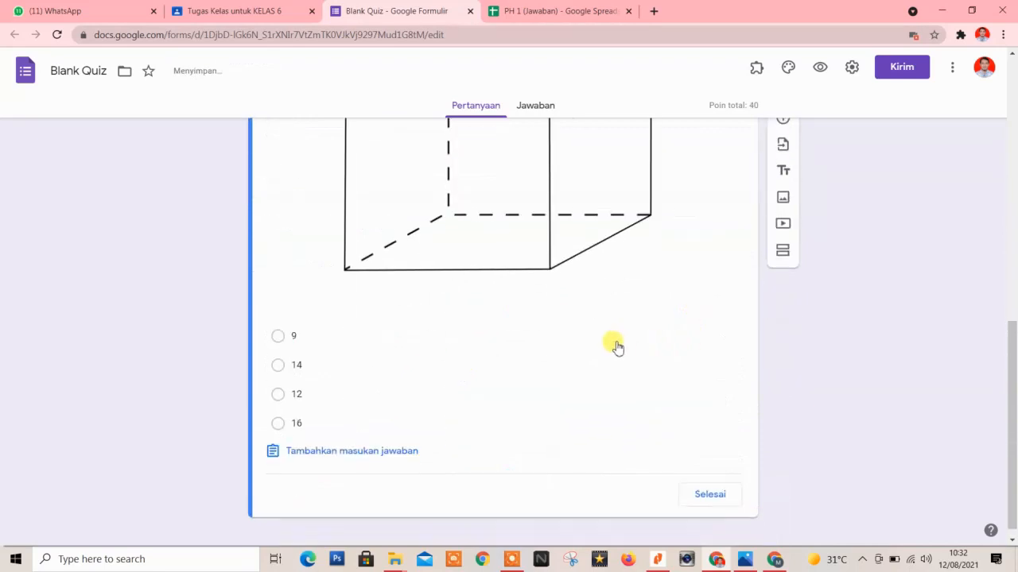
scroll(316, 356, up, 3)
scroll(316, 357, down, 2)
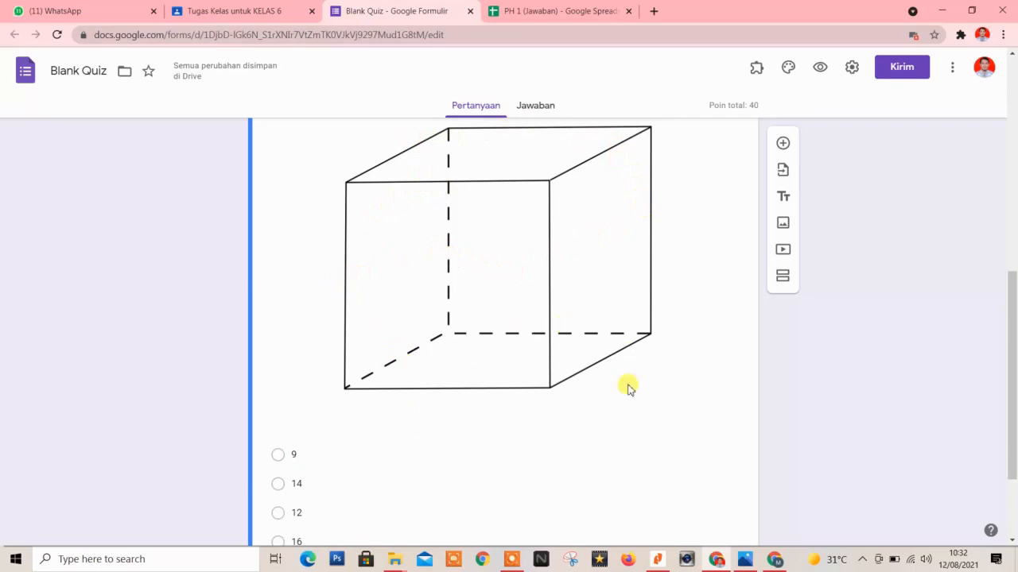
scroll(274, 445, down, 2)
click(279, 381)
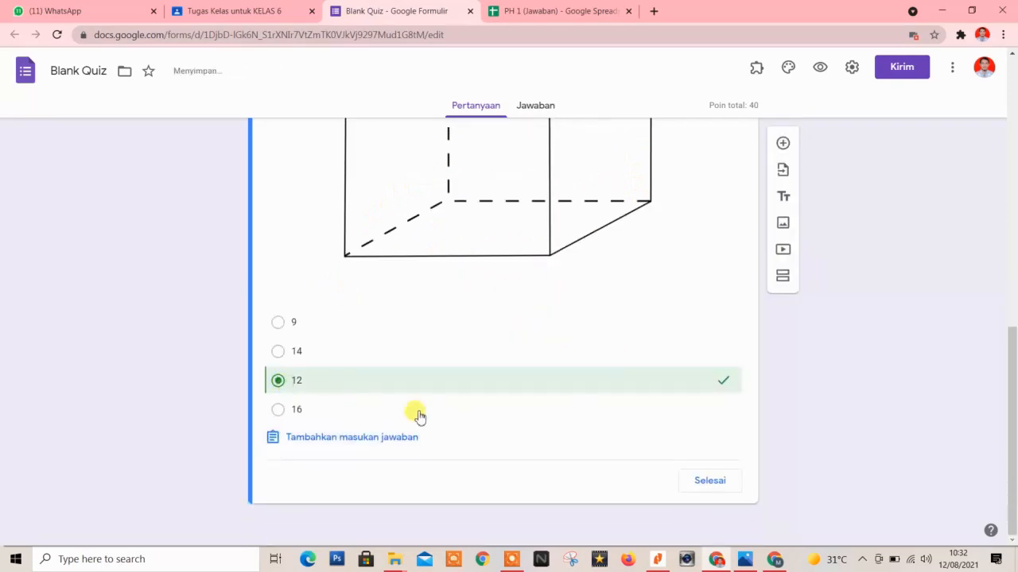
scroll(351, 388, up, 6)
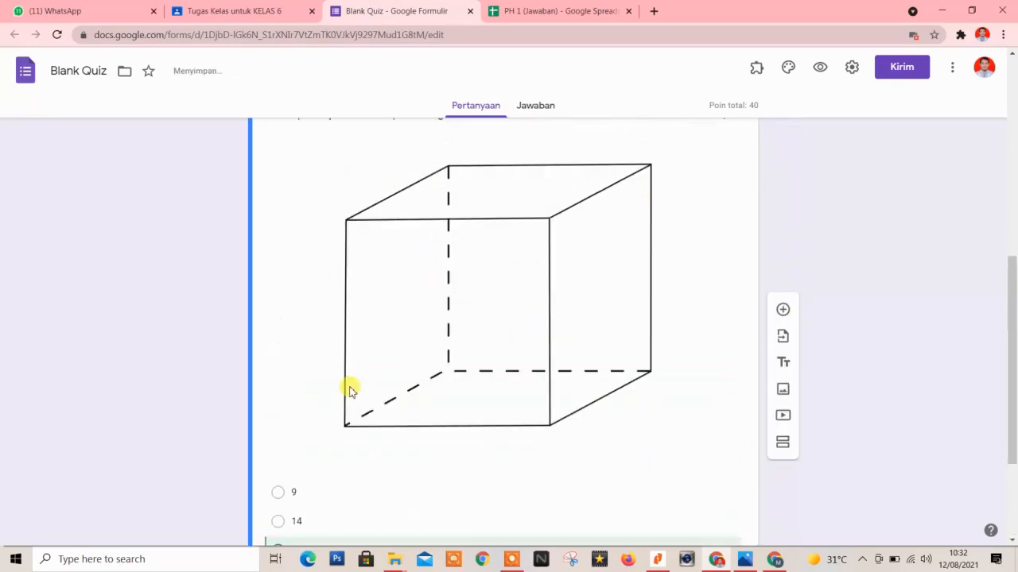
scroll(351, 388, down, 4)
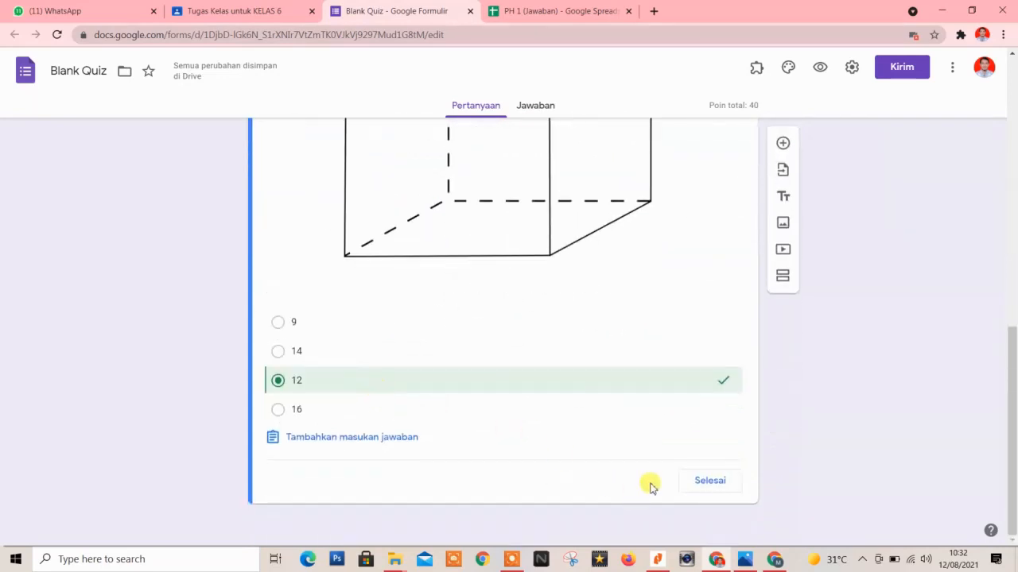
click(707, 482)
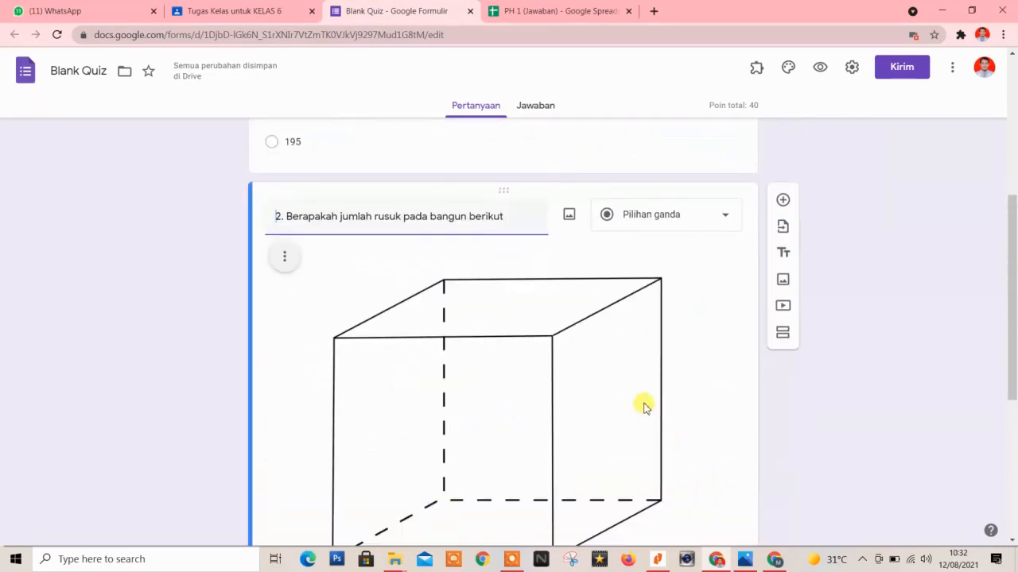
scroll(643, 407, down, 5)
click(697, 482)
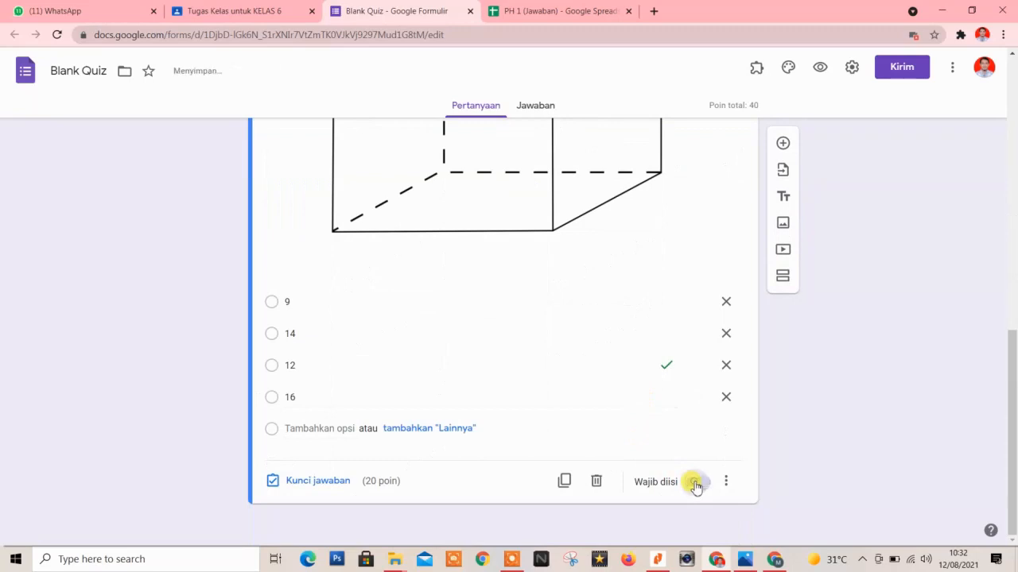
scroll(859, 447, up, 4)
scroll(859, 448, up, 4)
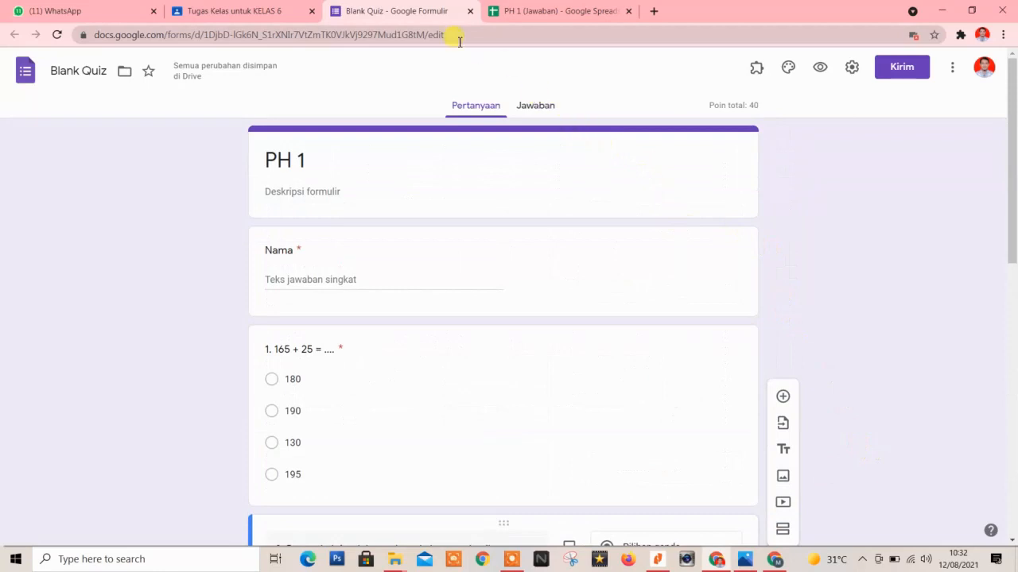
Switch to the Jawaban page to see the quiz's 0 responses.
click(539, 114)
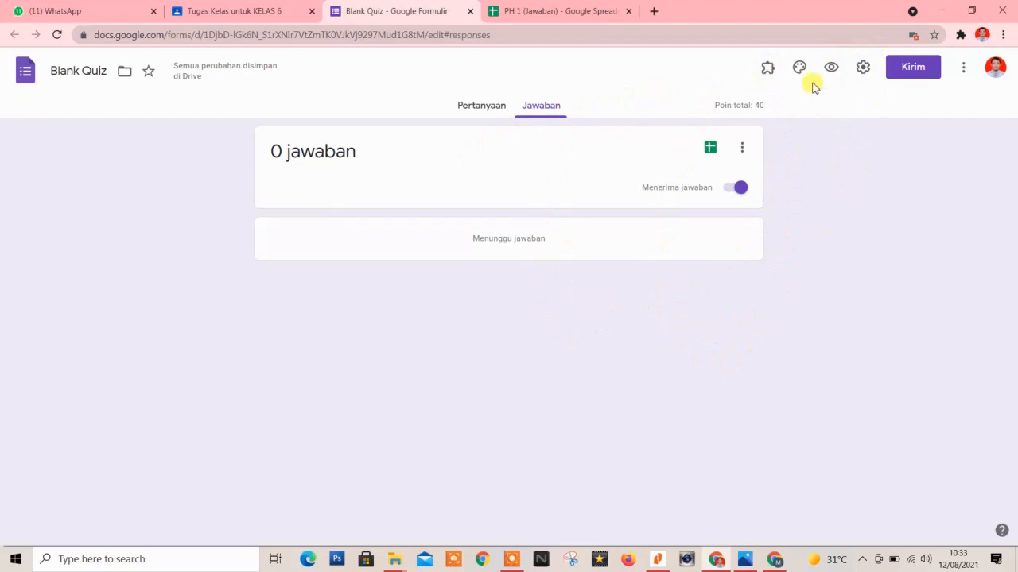
Uncheck the Kementerian organisation restriction in settings, save, and return to the Pertanyaan page.
click(863, 73)
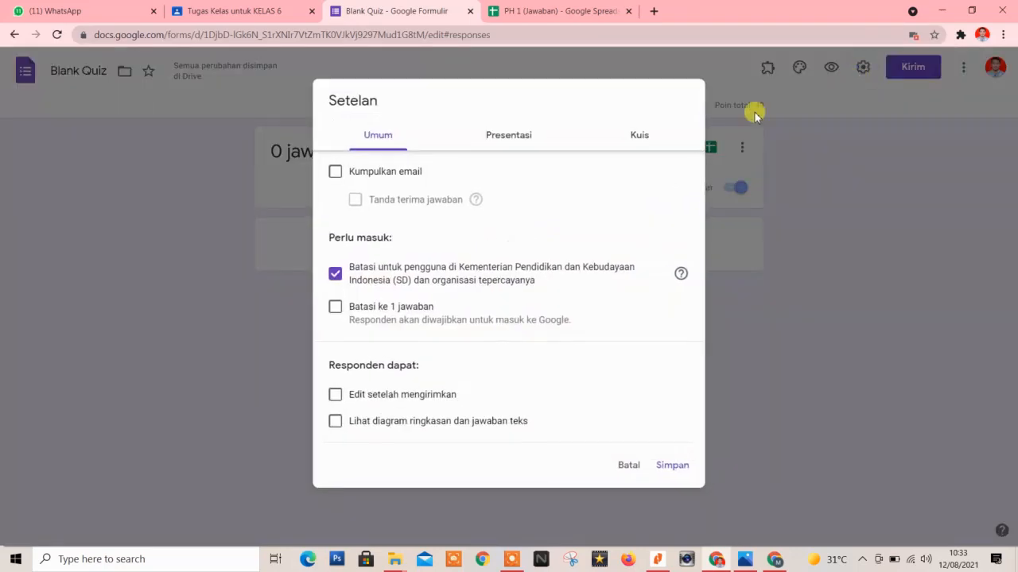
click(335, 275)
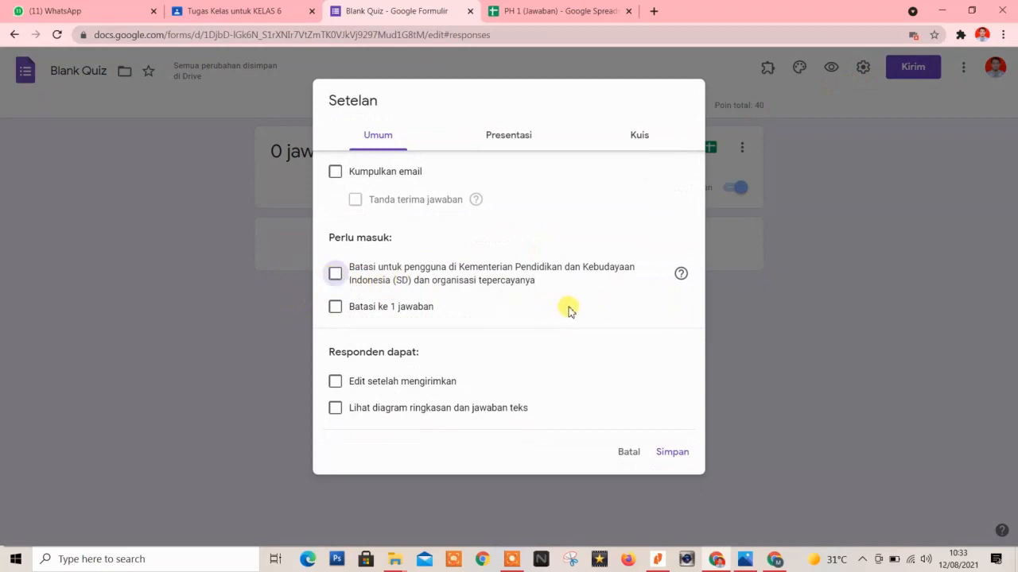
click(666, 457)
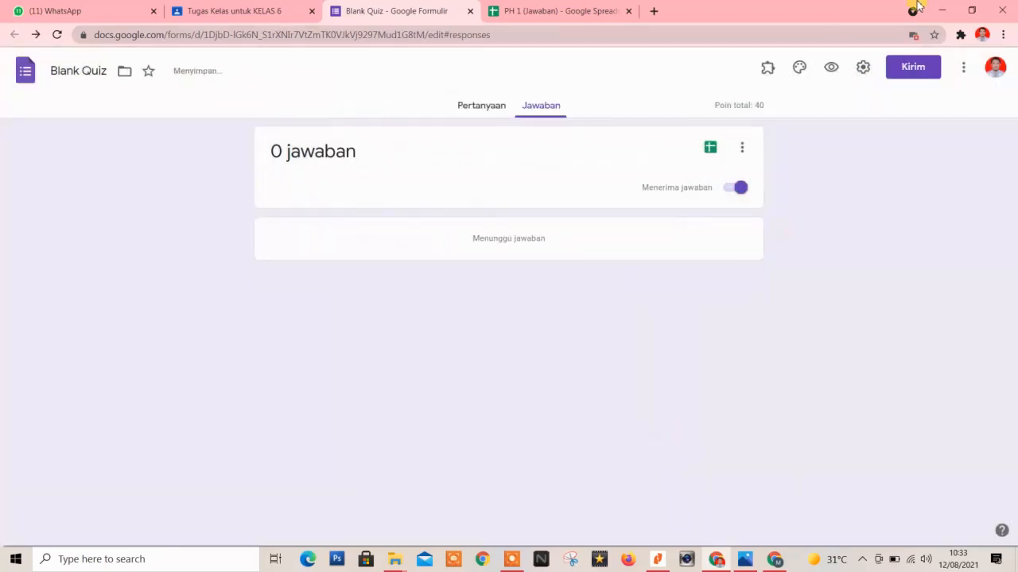
click(481, 105)
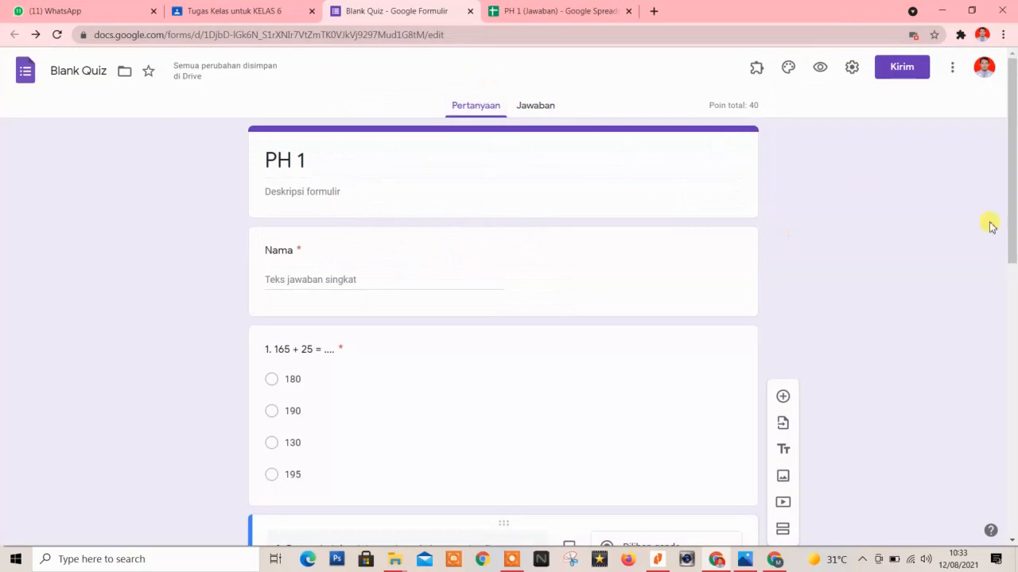
Copy the quiz's shortened forms.gle link from the Kirim dialog, then close it.
click(902, 71)
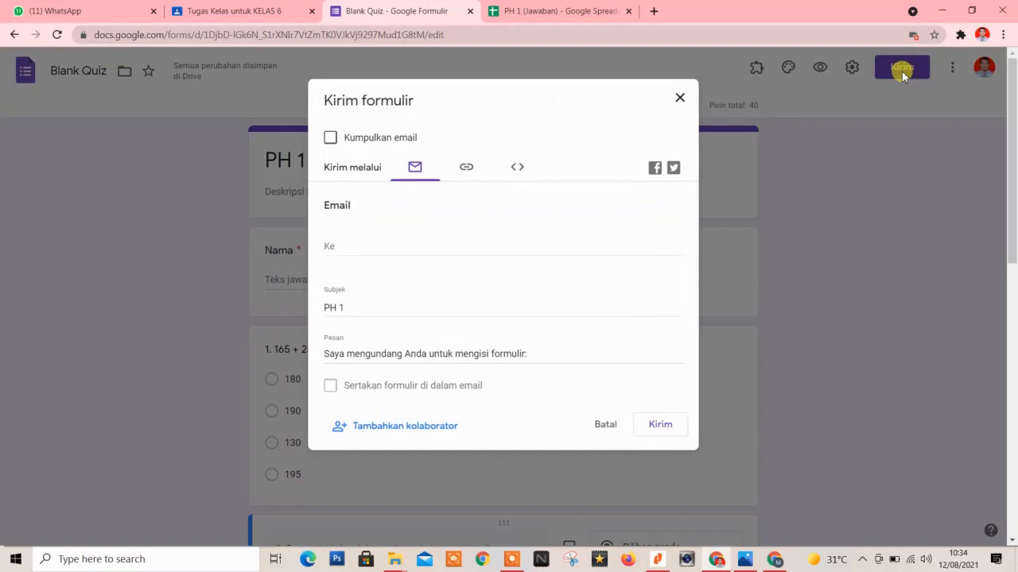
click(466, 167)
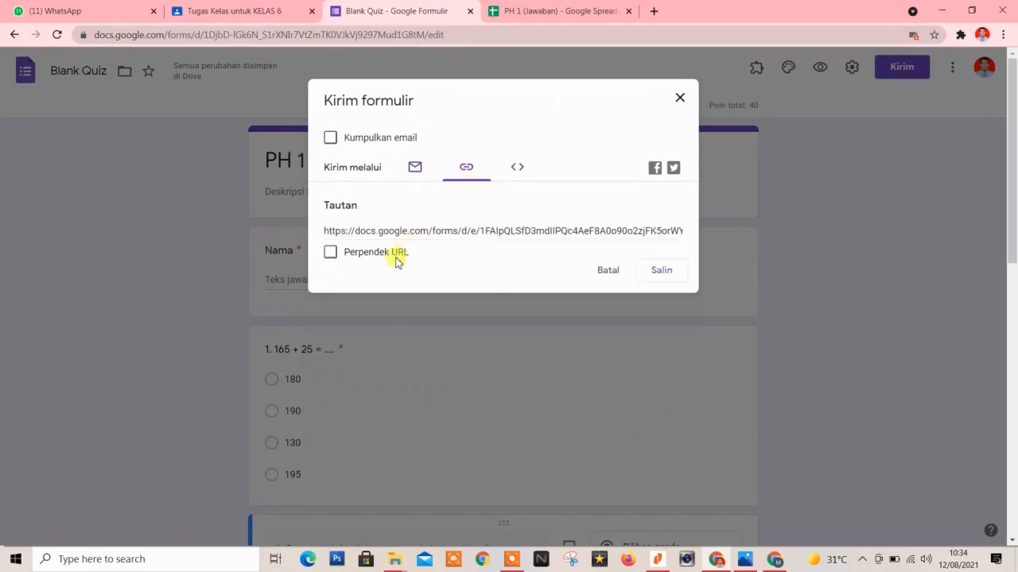
click(330, 253)
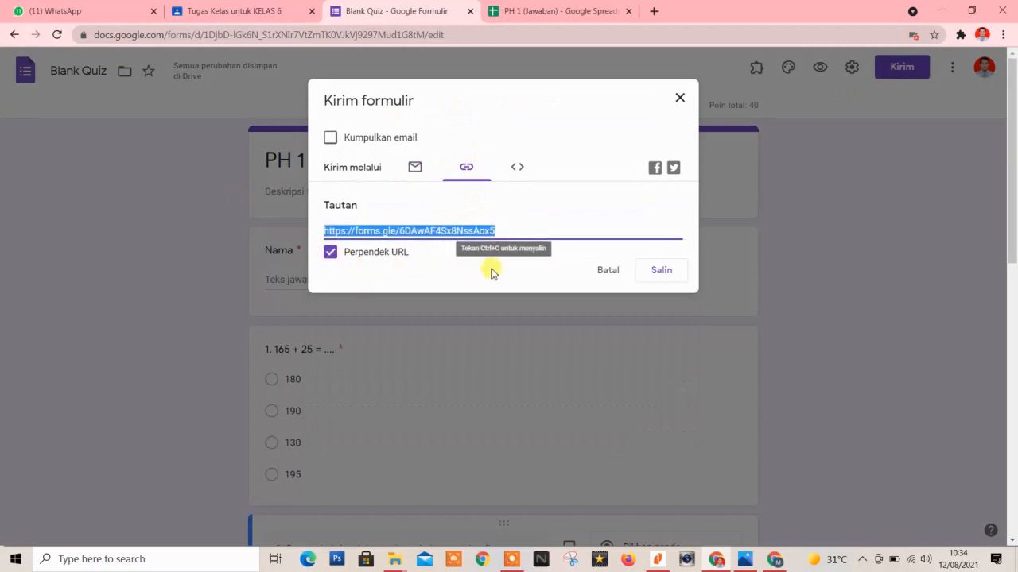
click(665, 275)
click(678, 98)
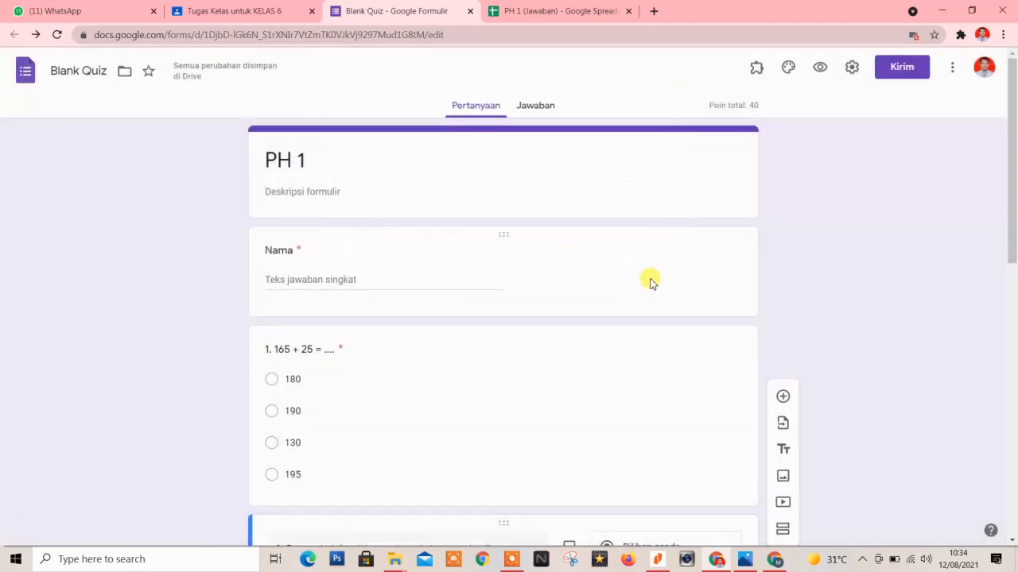
Send the forms.gle quiz link in a WhatsApp contact's chat and return to the form.
click(80, 8)
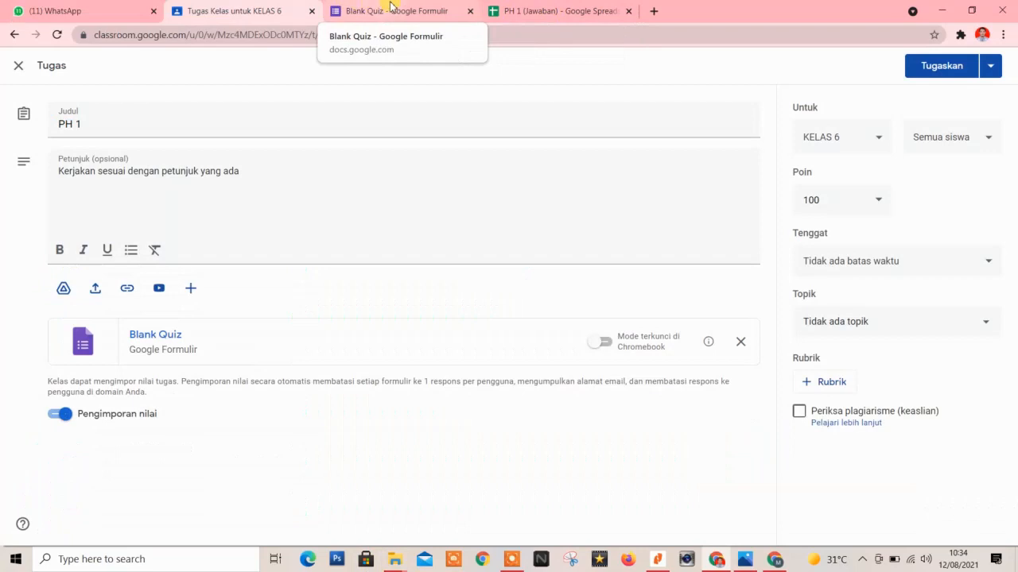
click(32, 10)
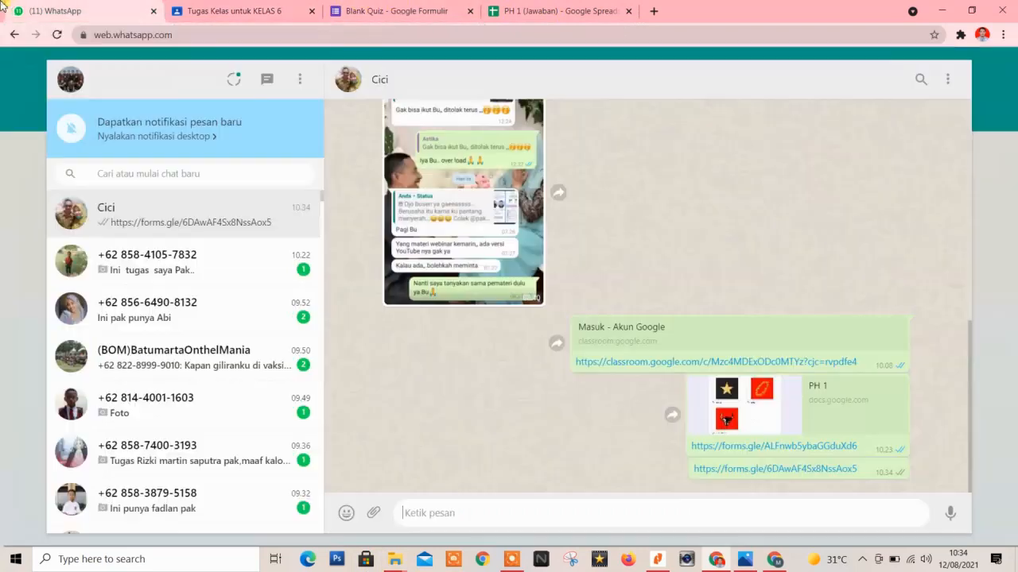
click(383, 8)
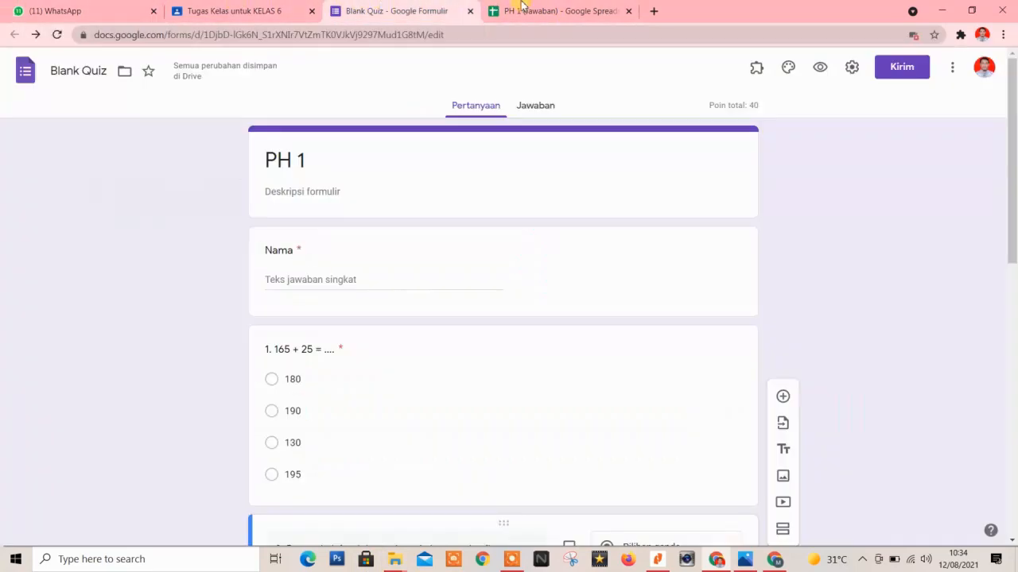
Check the PH 1 (Jawaban) spreadsheet, then close its tab.
click(546, 8)
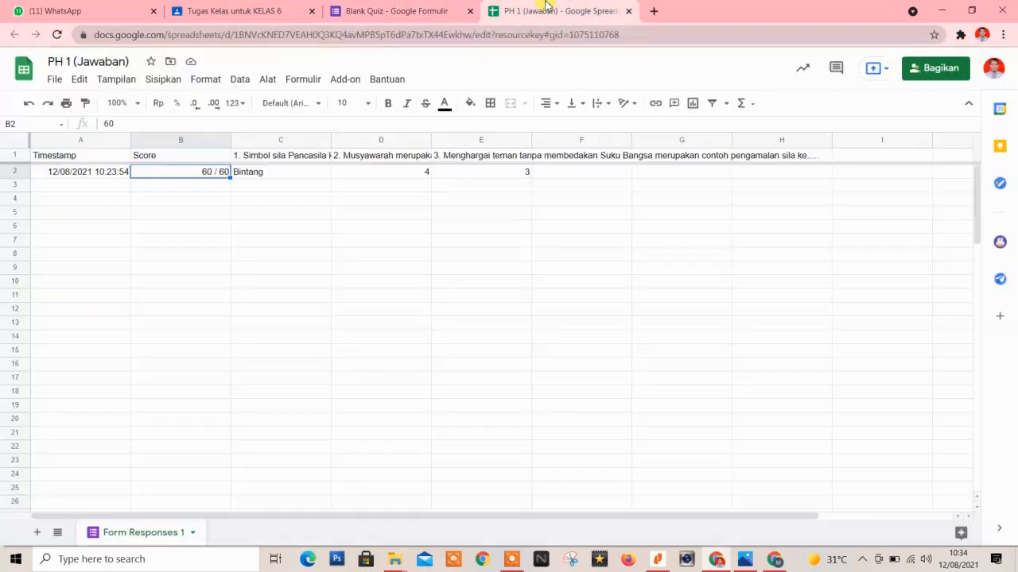
click(445, 8)
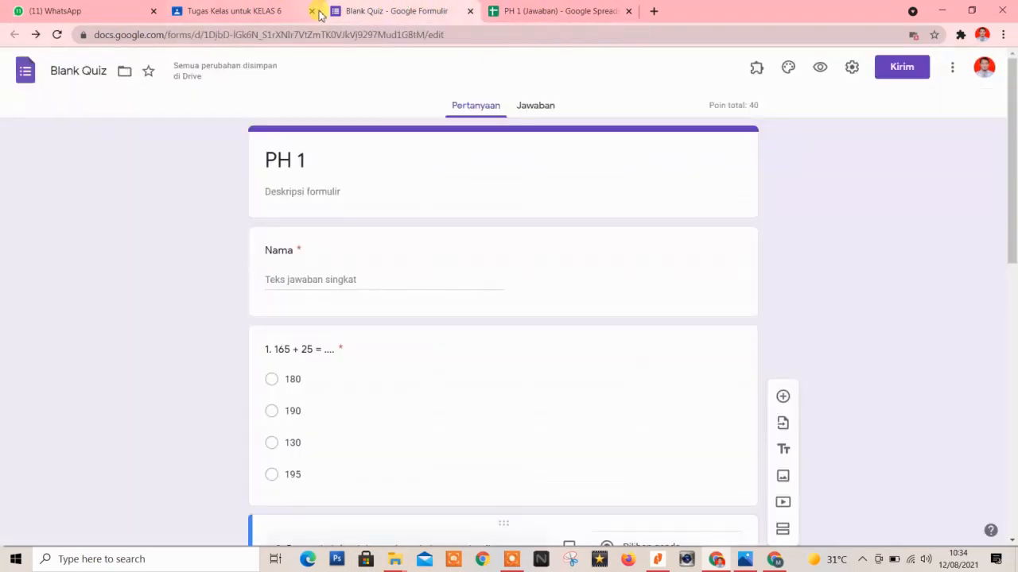
click(628, 11)
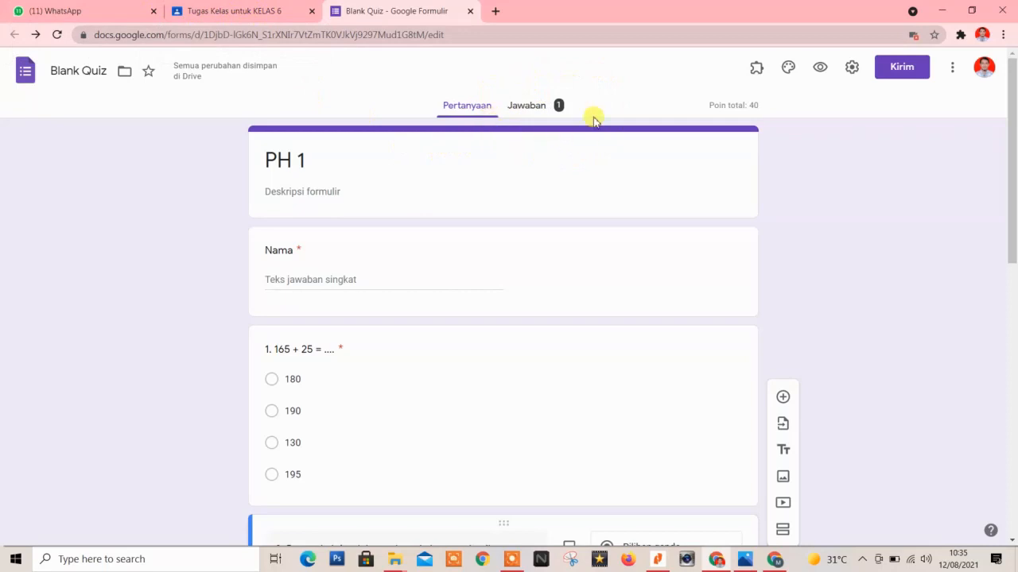
click(527, 111)
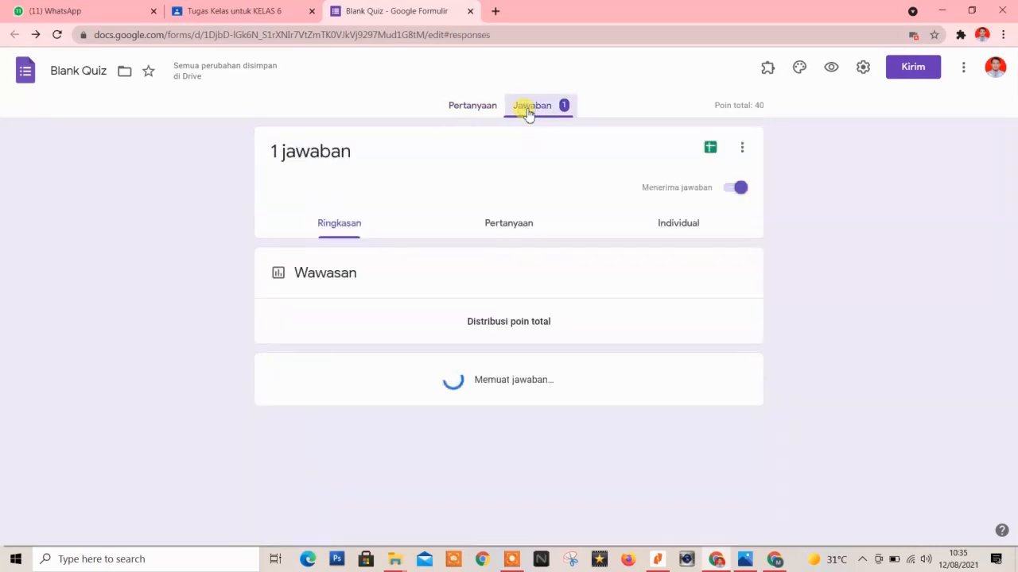
scroll(566, 288, down, 8)
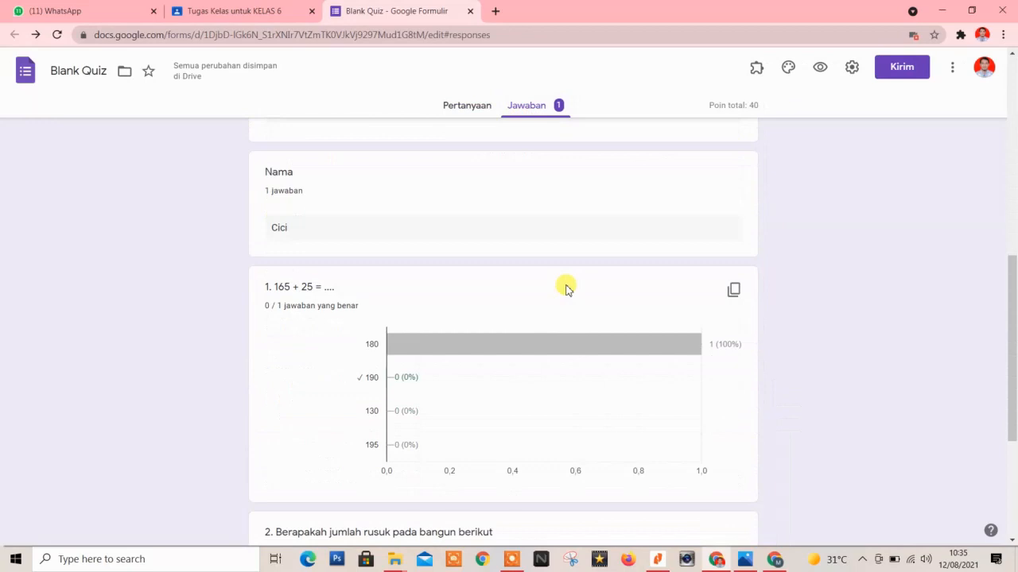
scroll(565, 287, down, 3)
scroll(565, 288, up, 3)
scroll(565, 288, down, 3)
scroll(565, 288, up, 3)
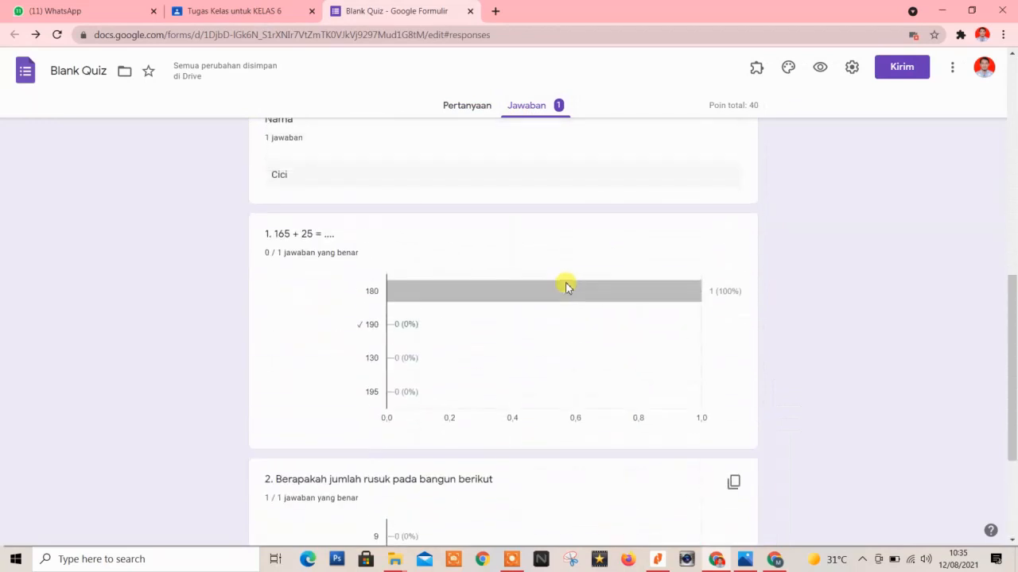
scroll(565, 288, down, 1)
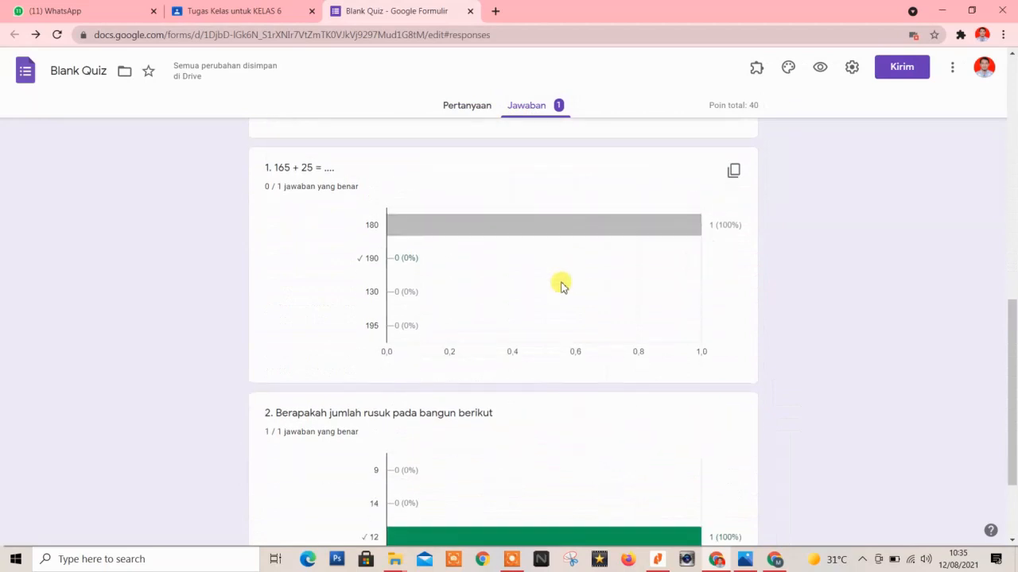
scroll(445, 429, down, 2)
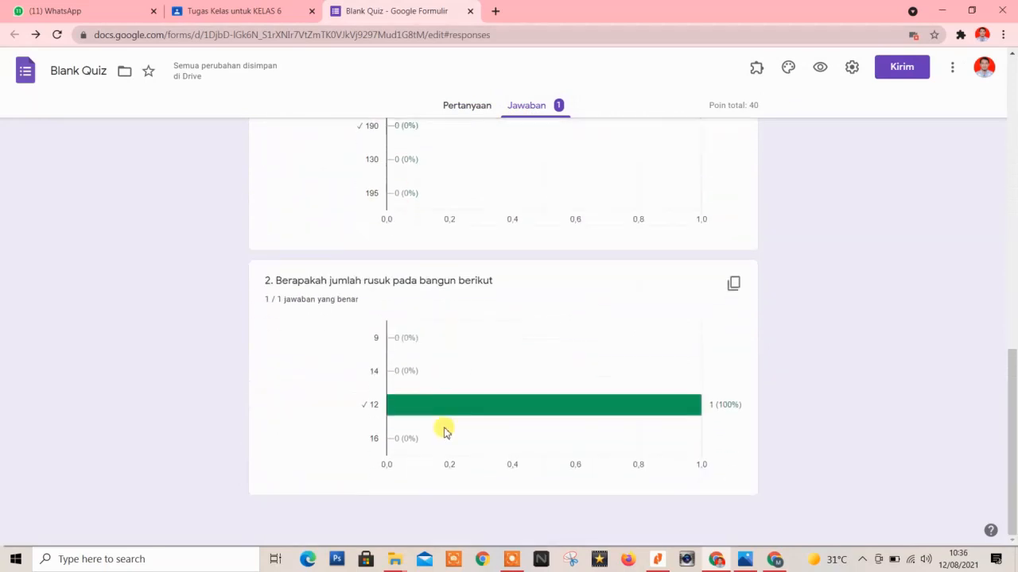
scroll(445, 429, up, 3)
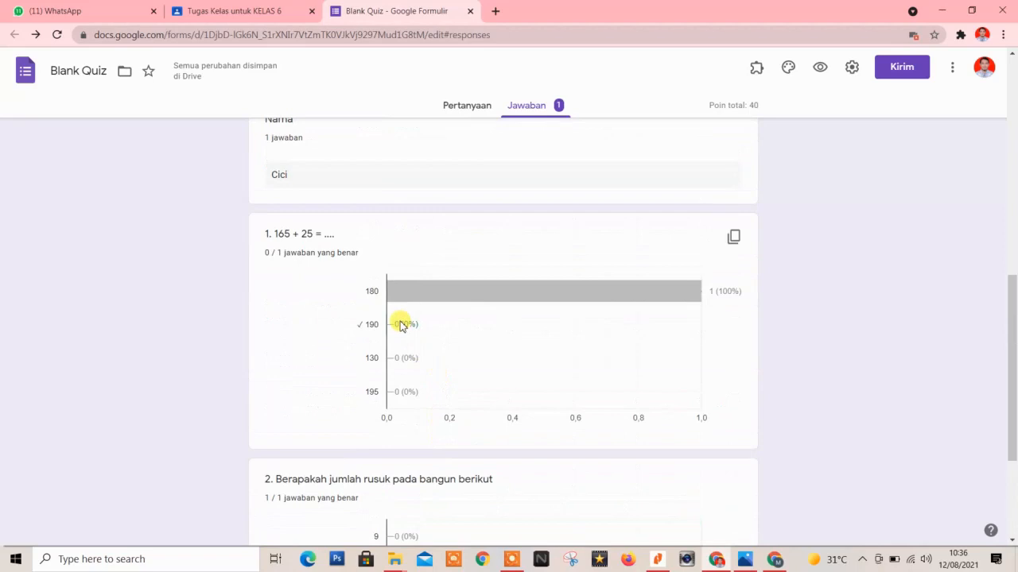
mouse_move(406, 295)
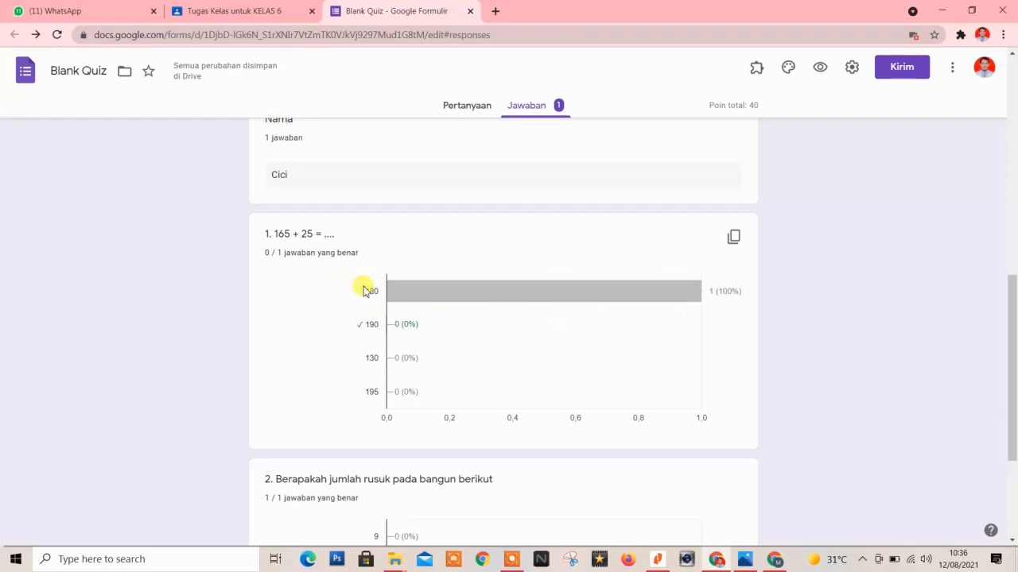
scroll(263, 255, down, 3)
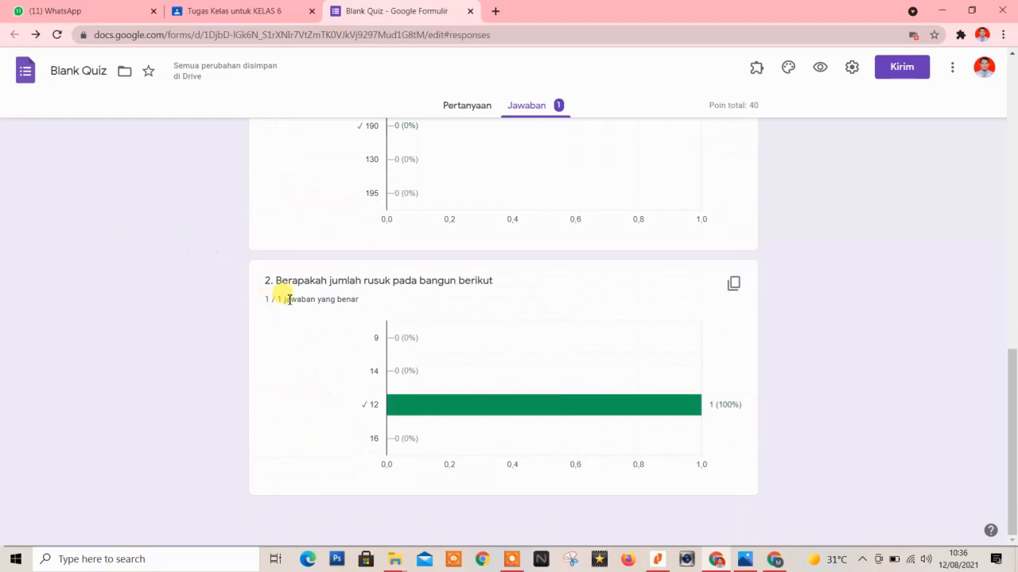
mouse_move(436, 407)
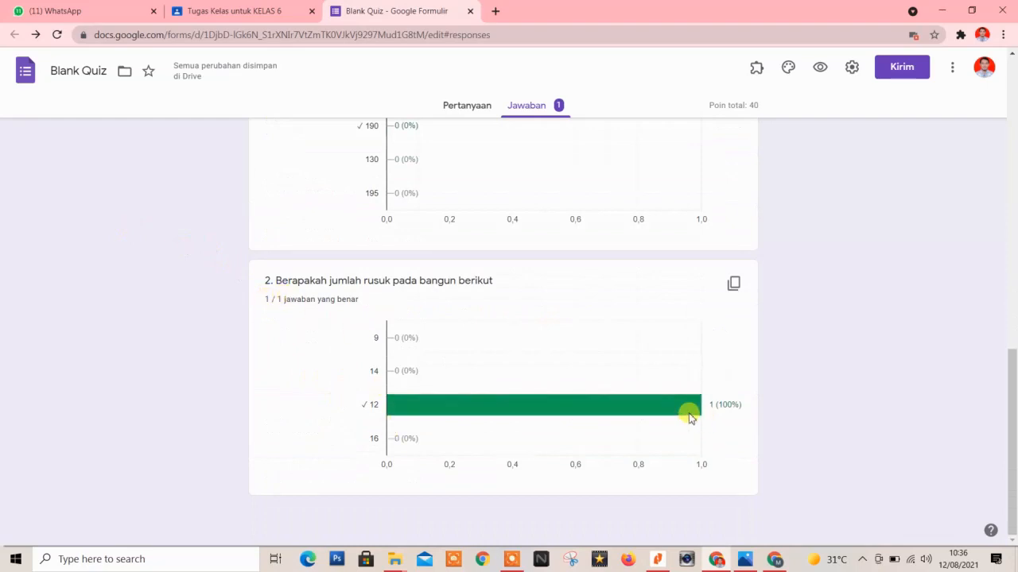
scroll(630, 389, up, 8)
scroll(630, 388, up, 4)
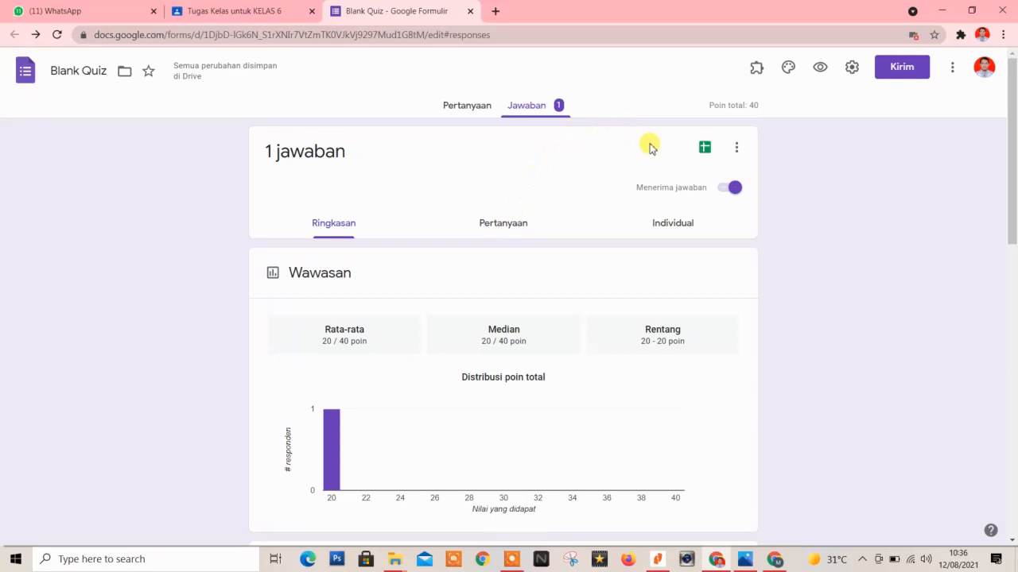
Rename the quiz from 'Blank Quiz' to 'PH 1' after abandoning a first spreadsheet attempt.
click(704, 153)
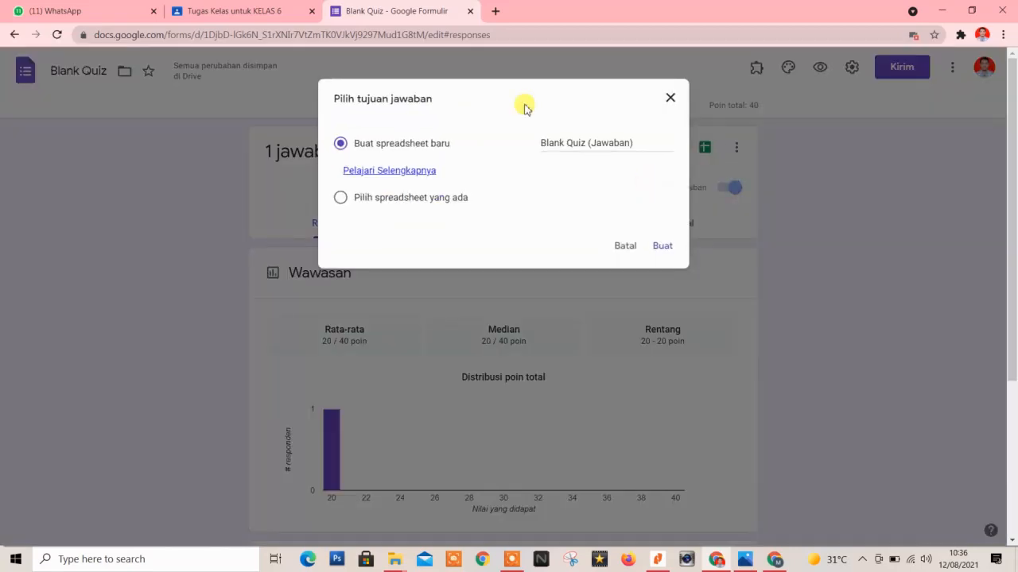
click(538, 143)
drag(585, 145, 531, 149)
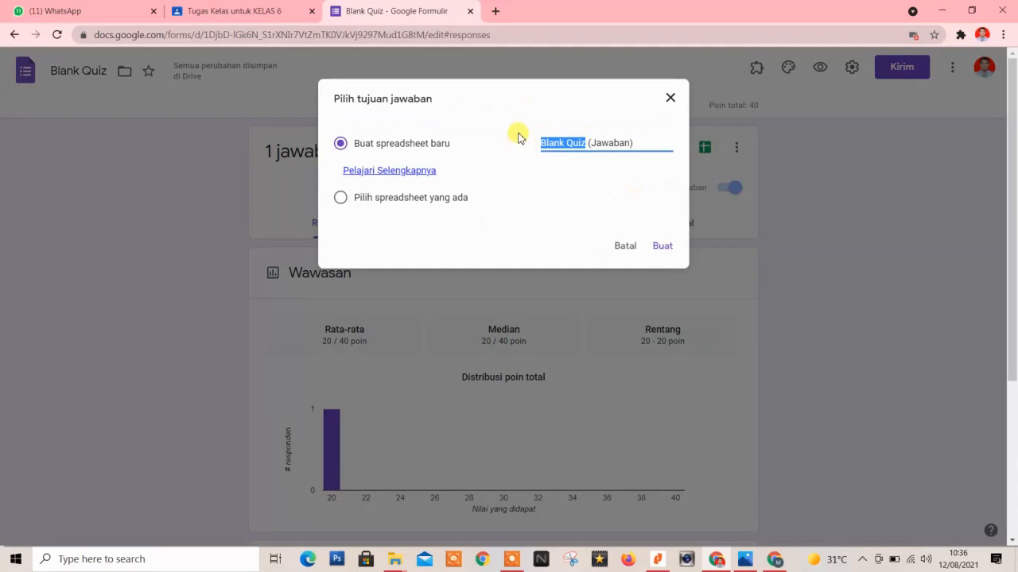
click(671, 97)
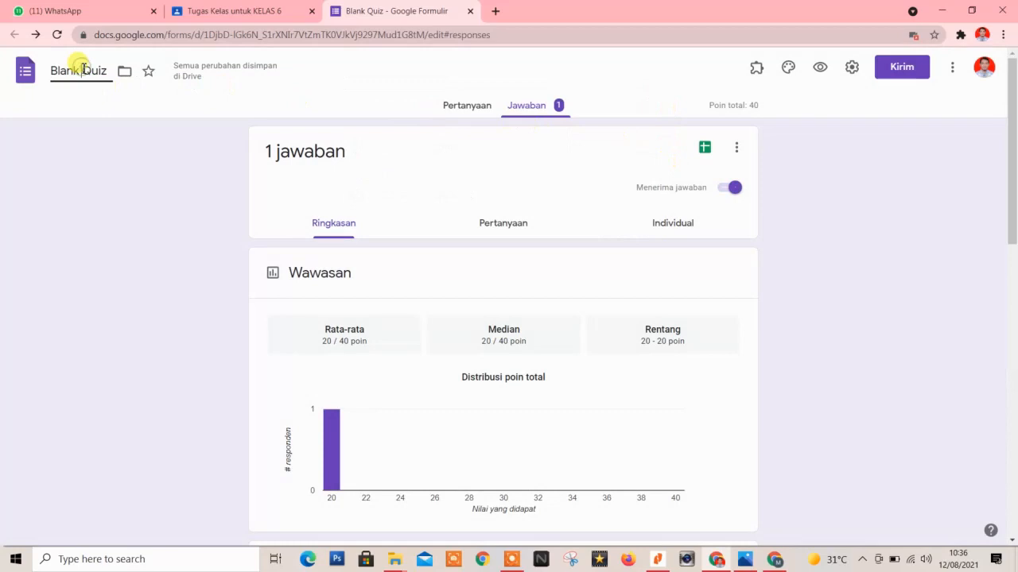
drag(107, 70, 51, 70)
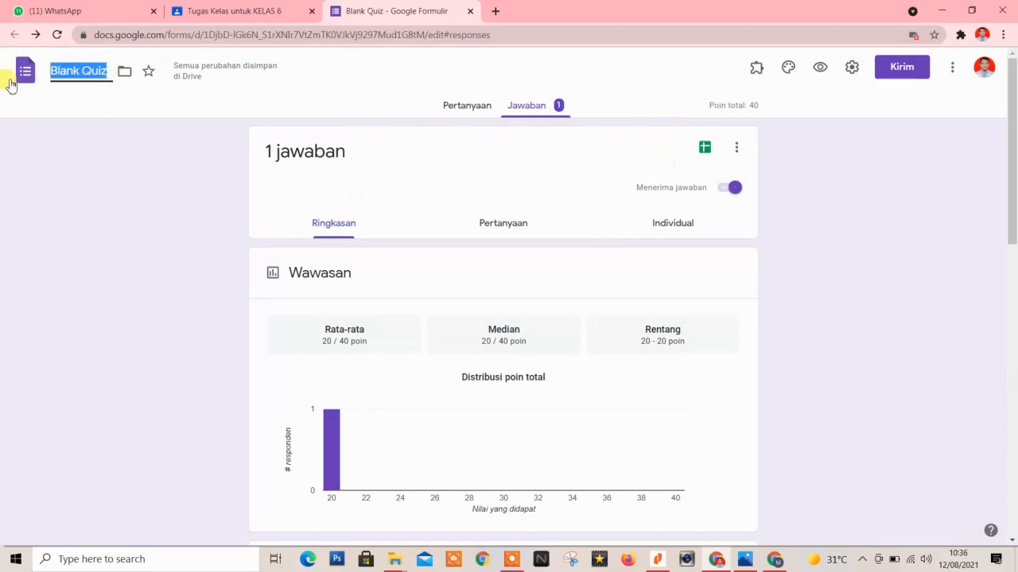
text(p)
key(BackSpace)
text(PH)
text(1)
click(311, 93)
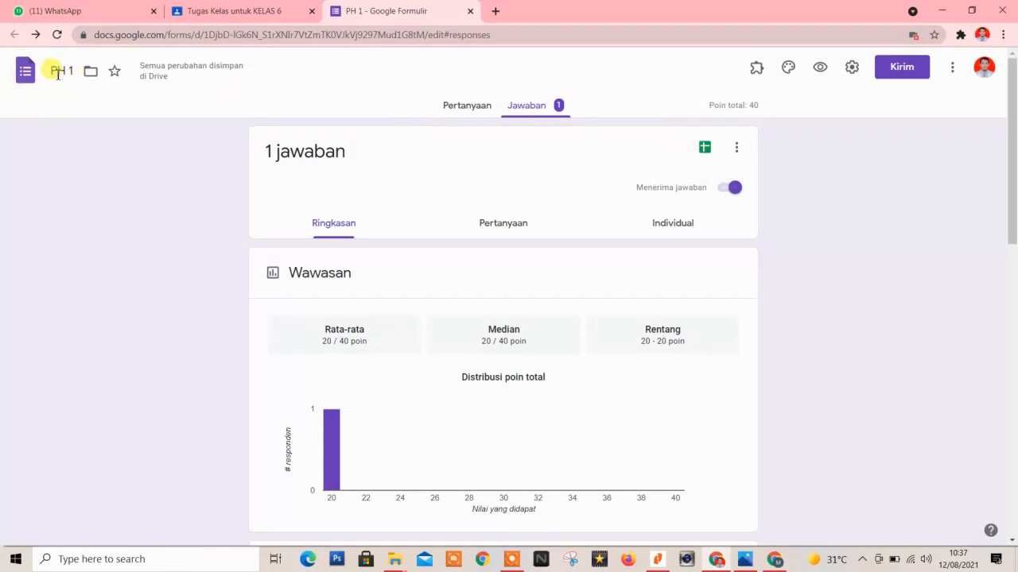
Link the quiz responses to a new 'PH 1 (Jawaban)' spreadsheet and check the 20 / 40 score.
click(461, 111)
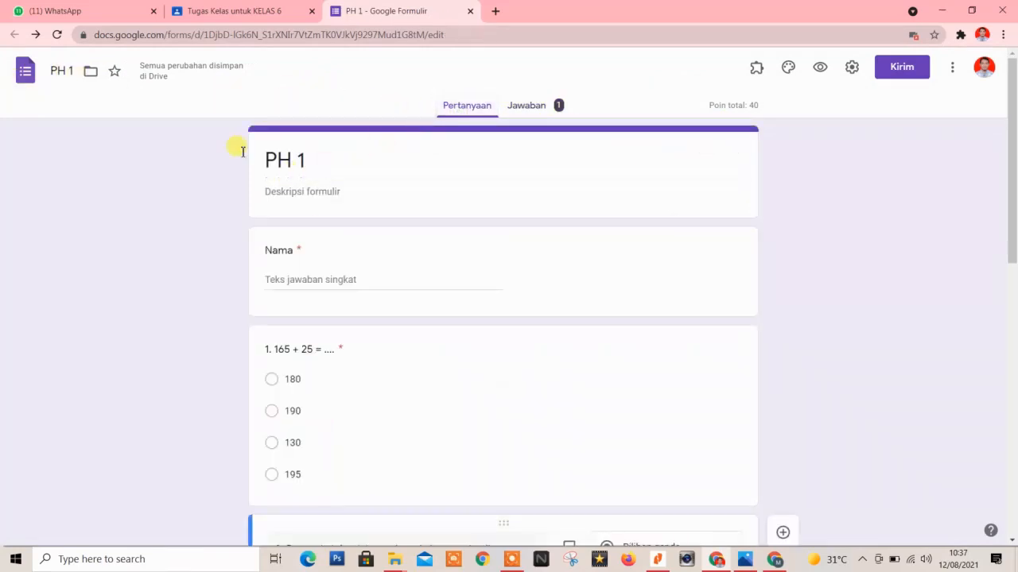
click(528, 106)
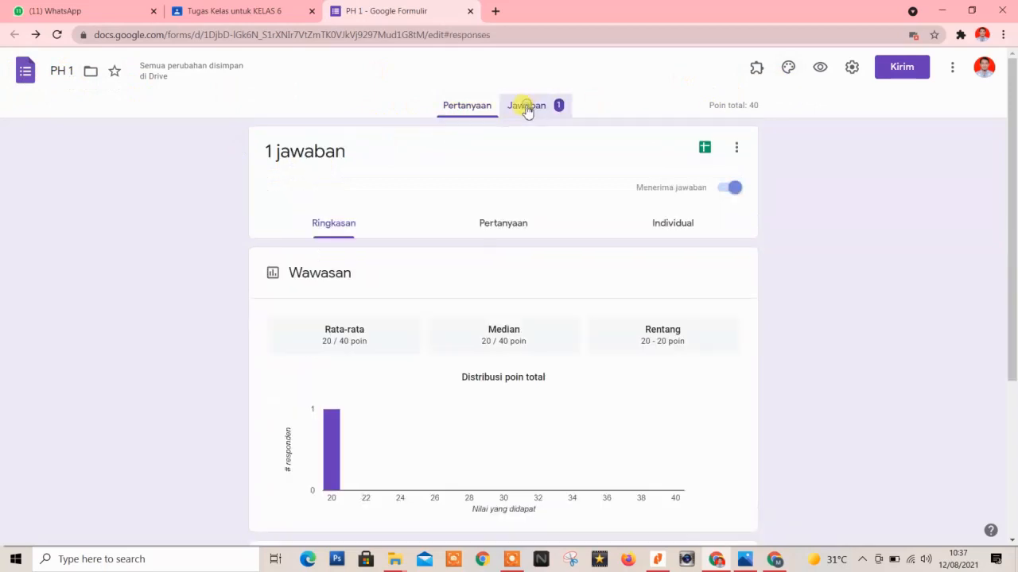
click(704, 149)
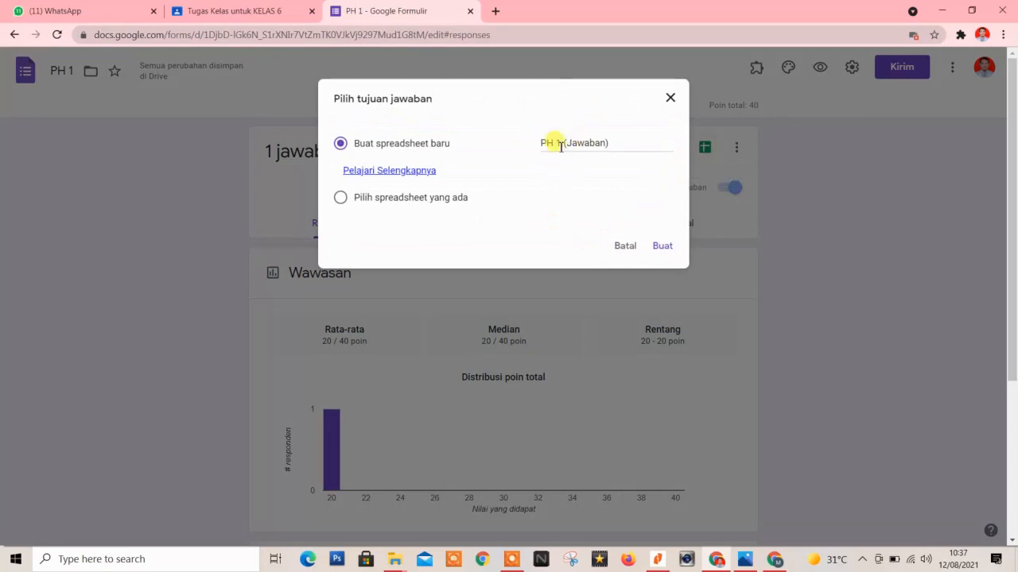
click(662, 247)
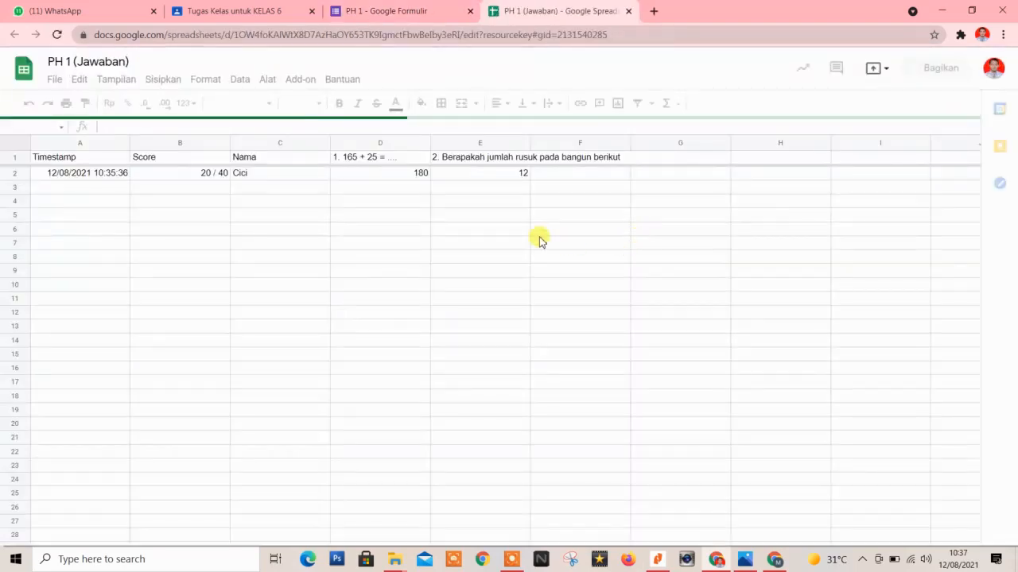
click(192, 175)
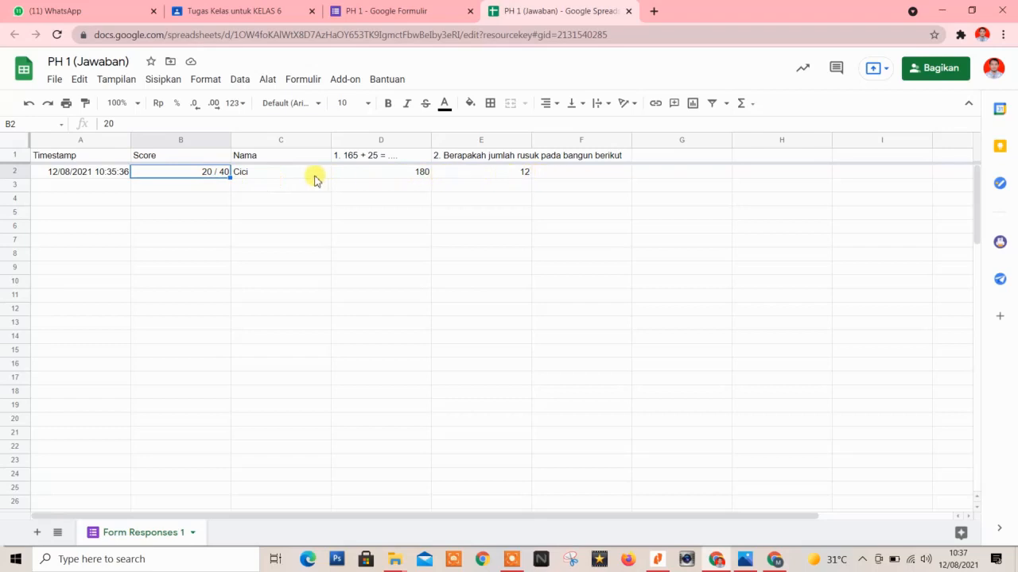
click(388, 177)
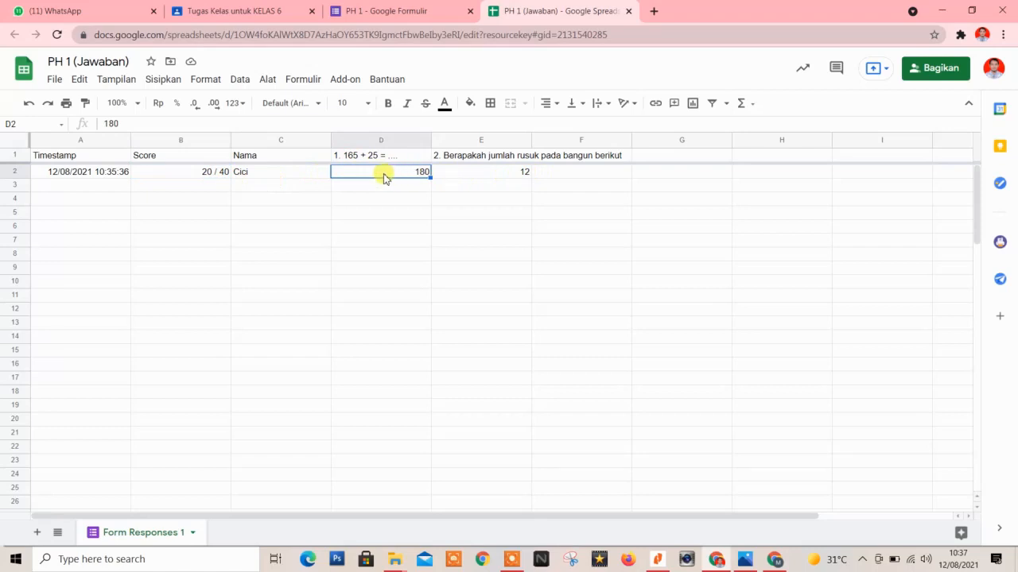
click(469, 175)
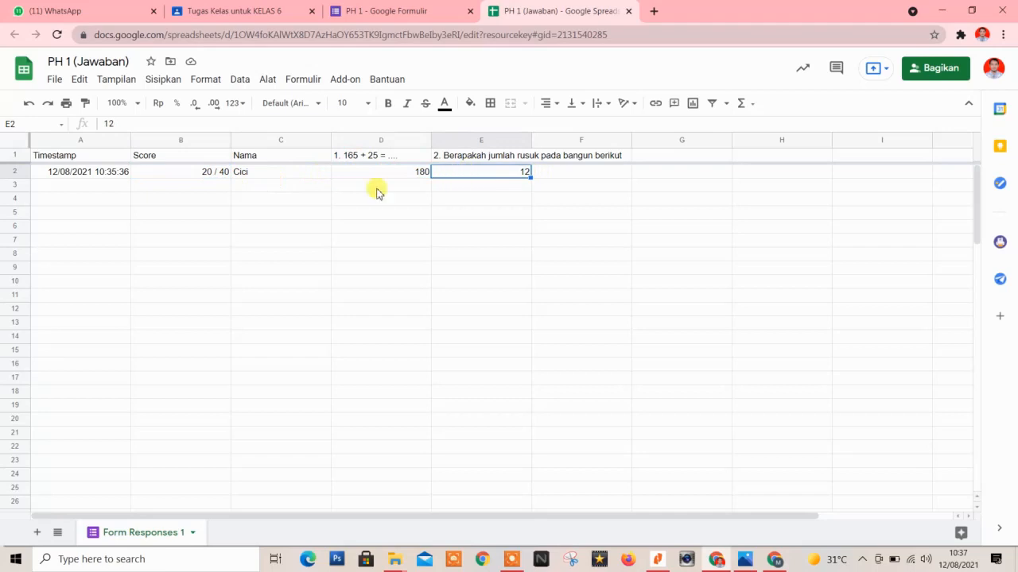
click(194, 172)
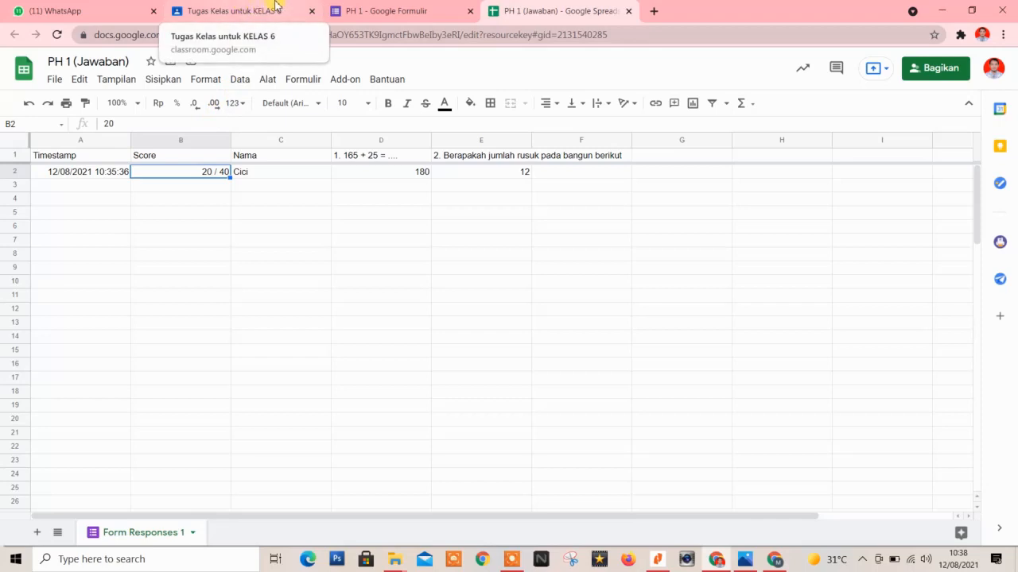
click(374, 10)
Assign the PH 1 draft to KELAS 6, then return to the Tugas Kelas list via Anggota.
click(251, 7)
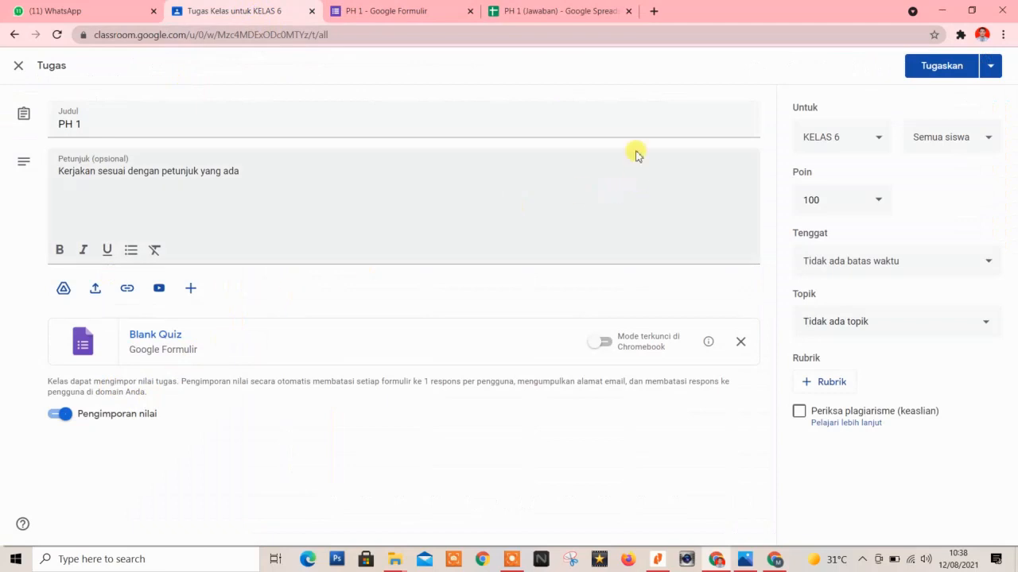
click(948, 70)
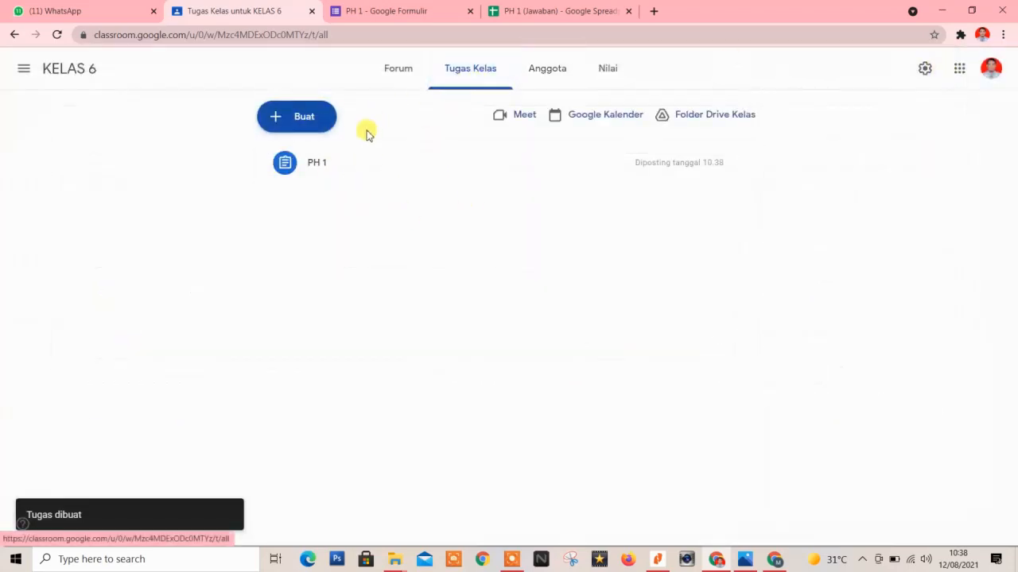
click(566, 71)
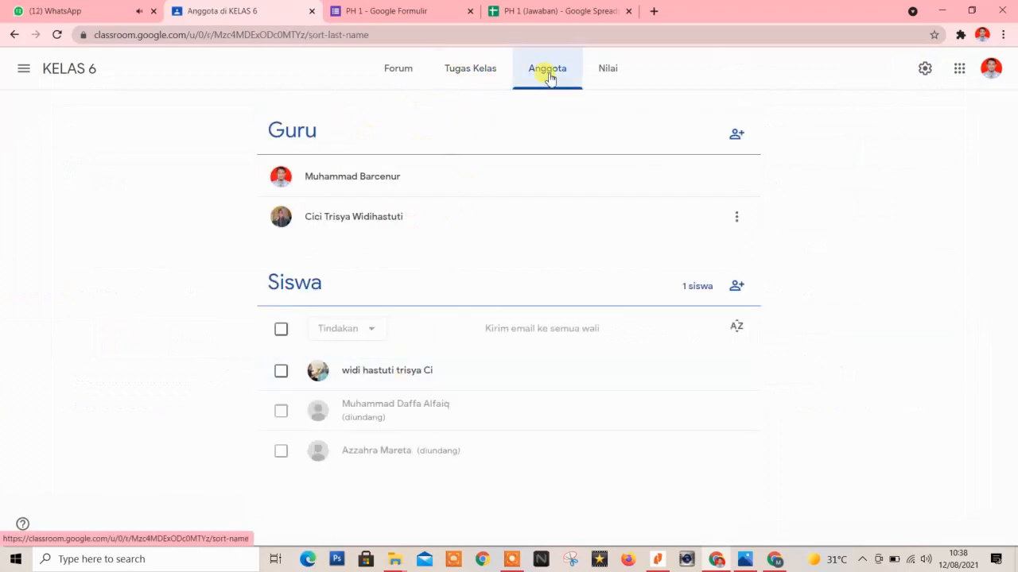
click(454, 69)
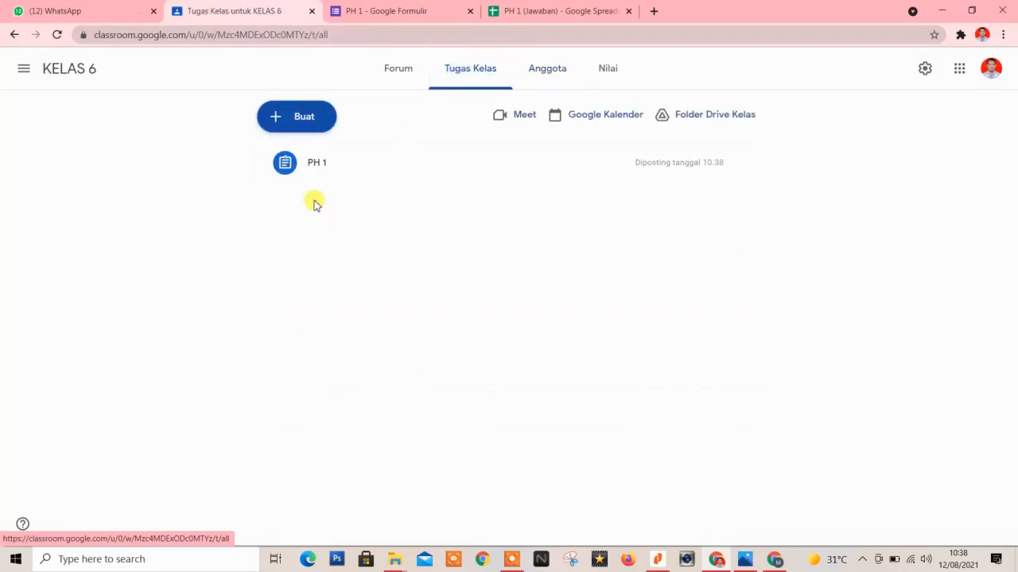
Expand the PH 1 details, then go back through Anggota to the KELAS 6 Forum stream.
click(346, 164)
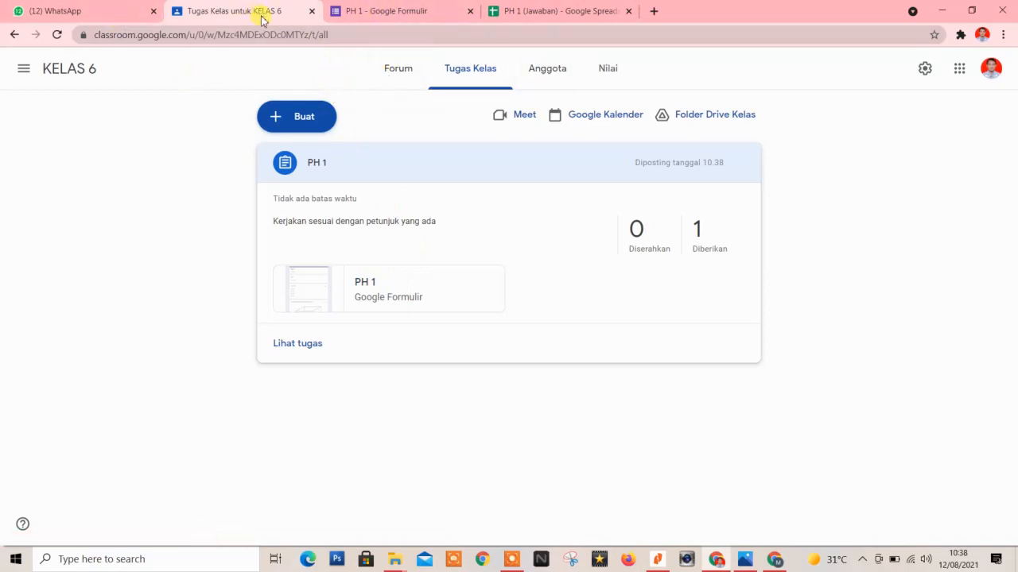
right_click(14, 36)
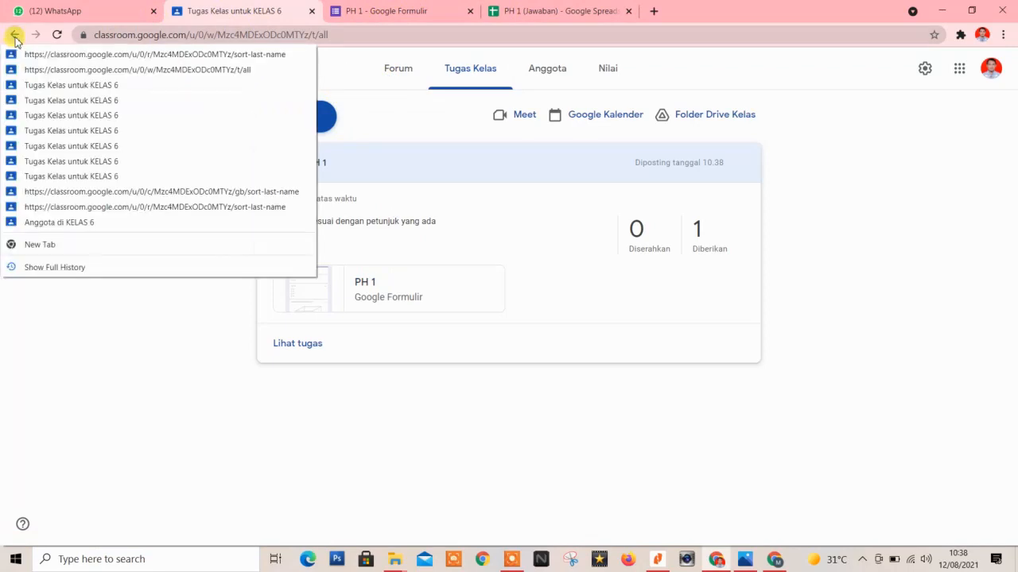
click(117, 222)
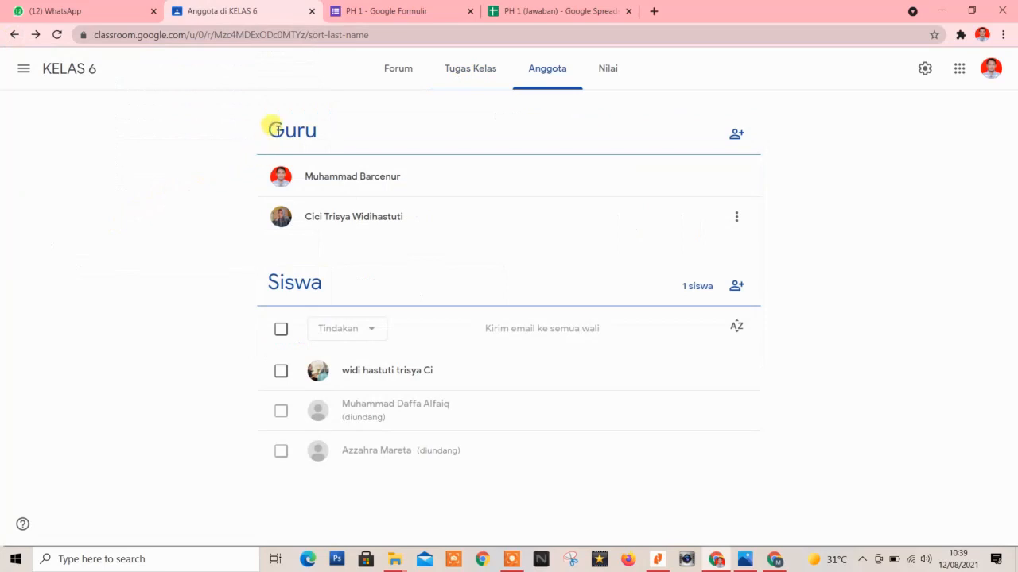
click(387, 72)
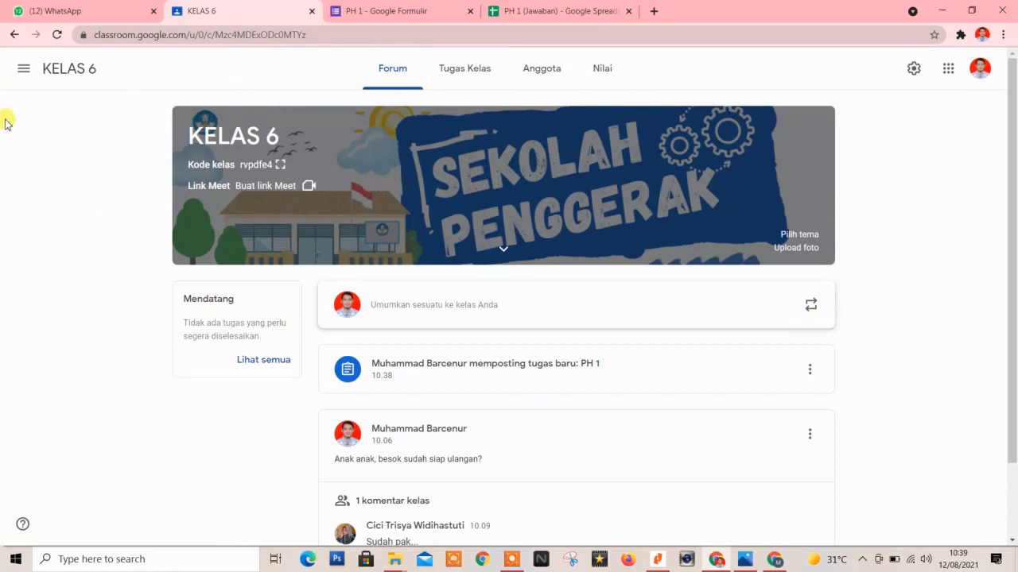
Generate a new Meet link for KELAS 6, copy it, and save it to the class banner.
click(309, 188)
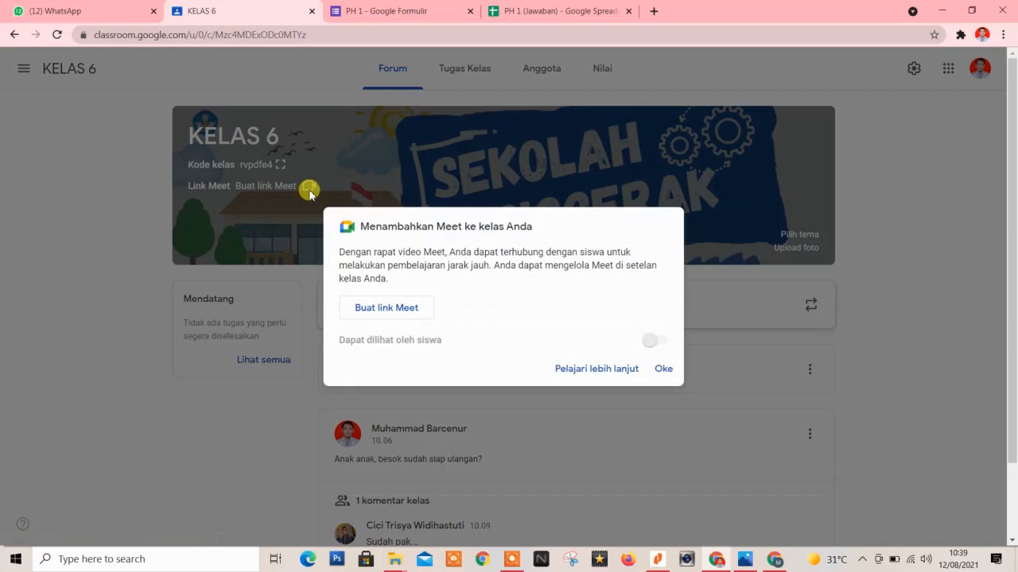
click(395, 309)
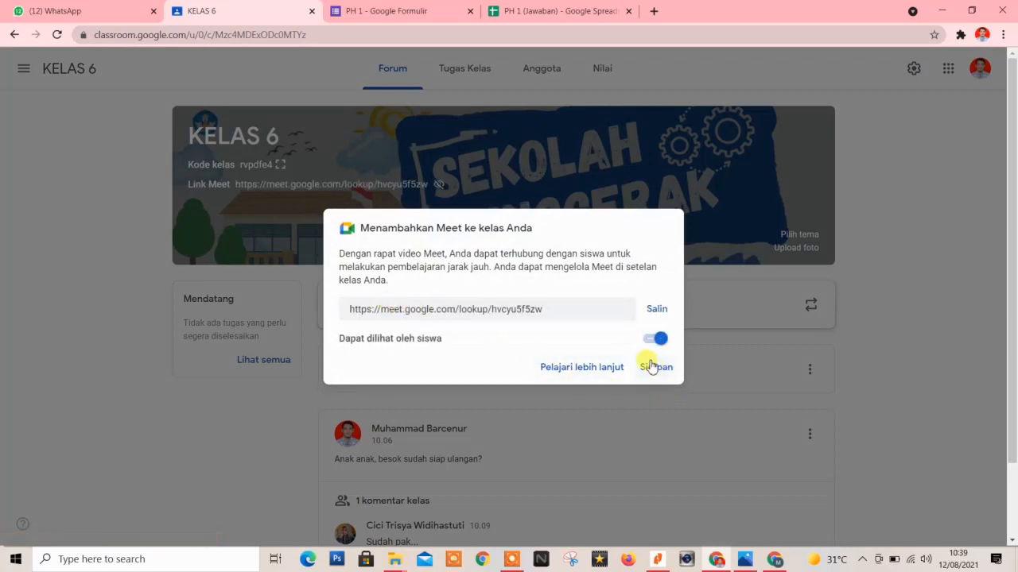
click(654, 315)
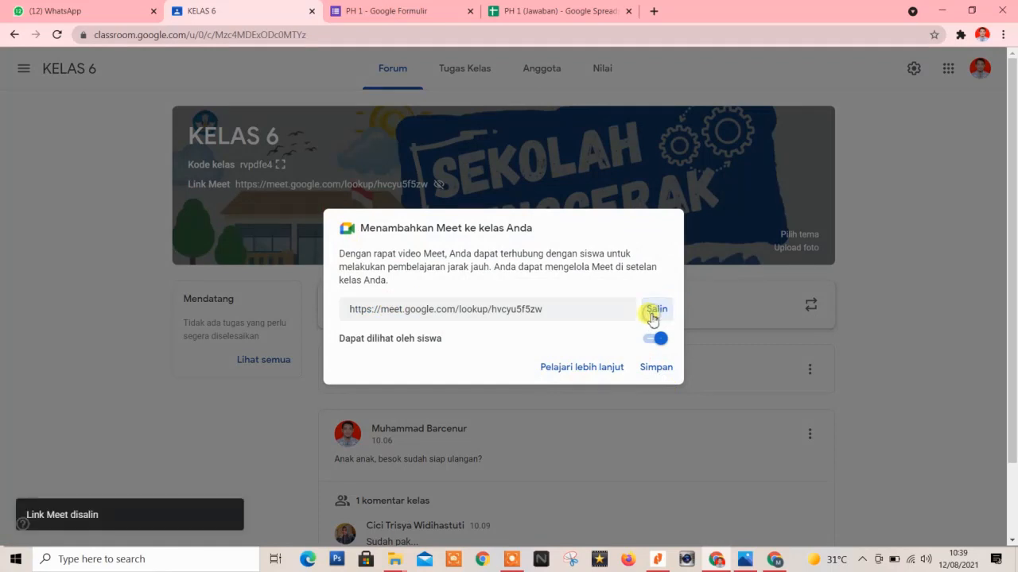
click(657, 369)
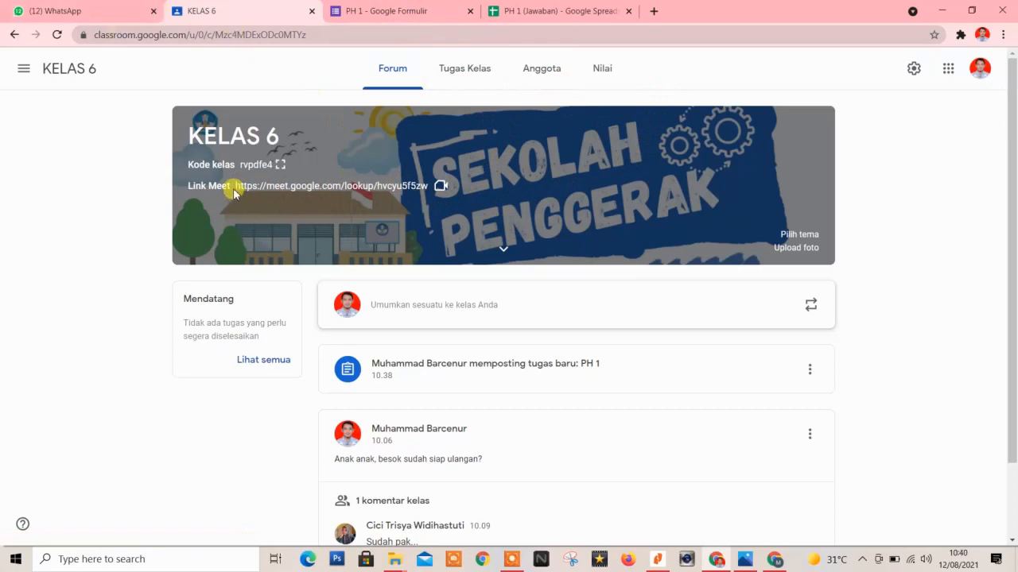
Paste the copied Meet link as an unsent draft in the open WhatsApp chat, then return to KELAS 6.
click(96, 12)
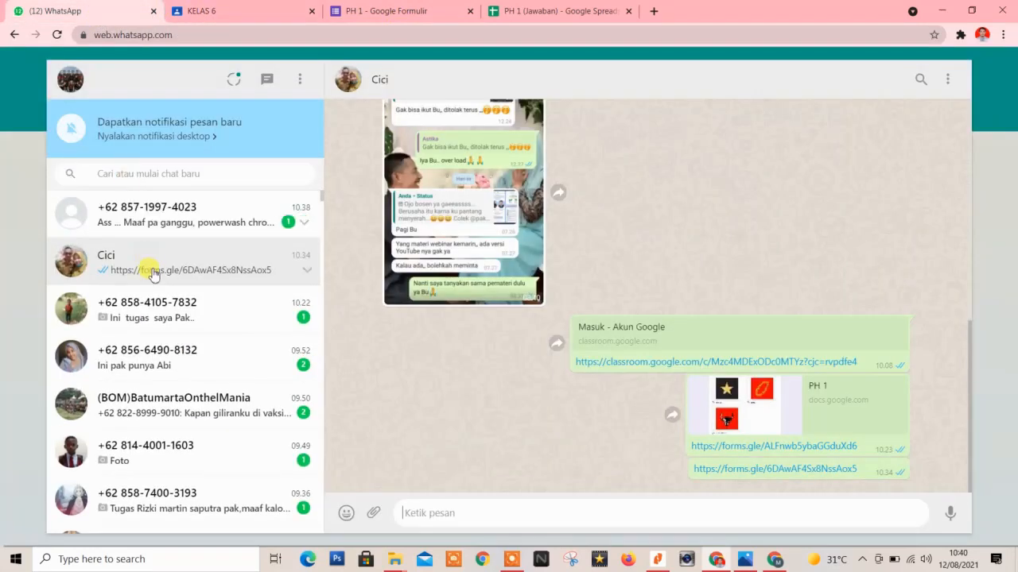
click(469, 515)
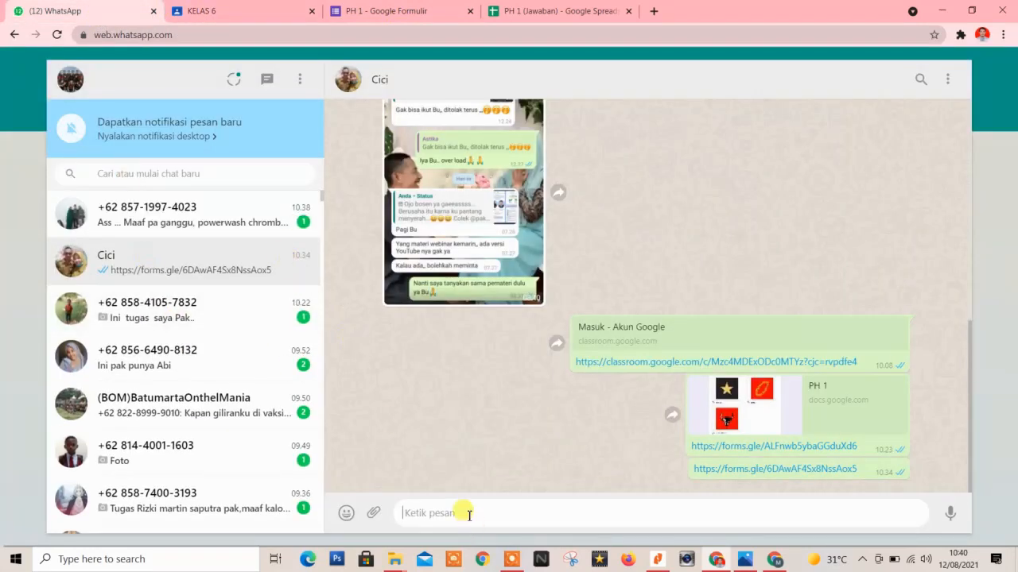
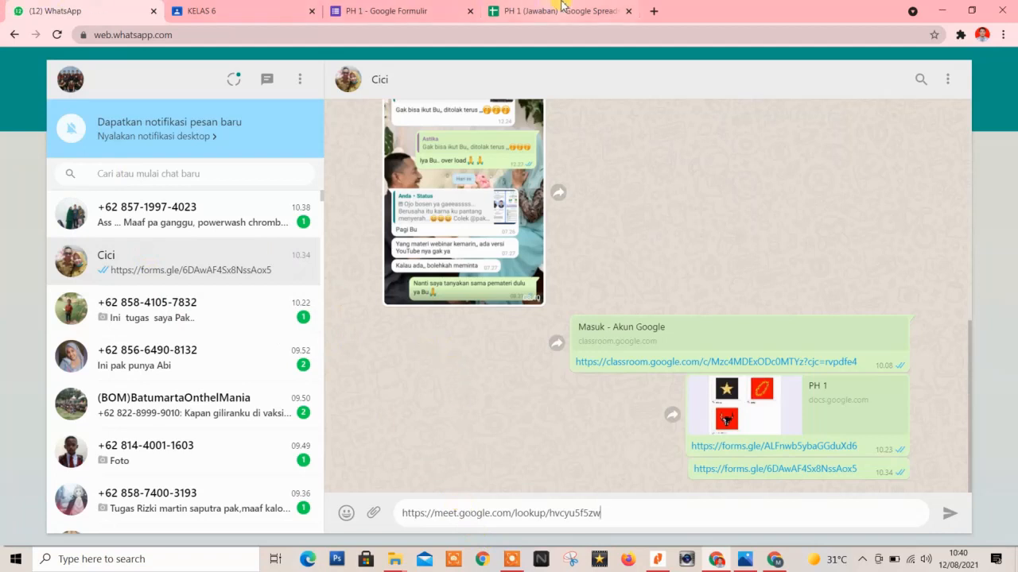
click(231, 9)
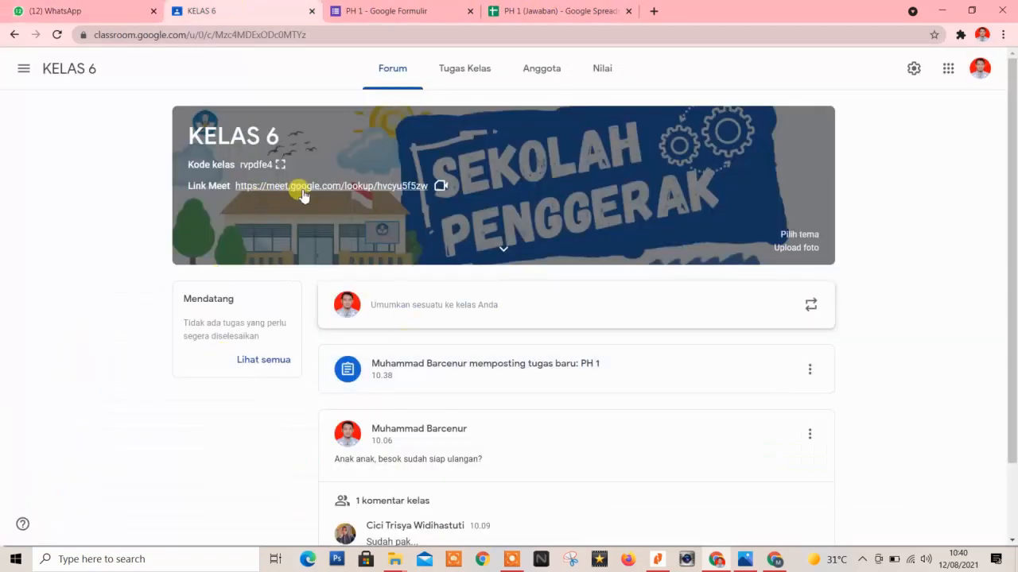